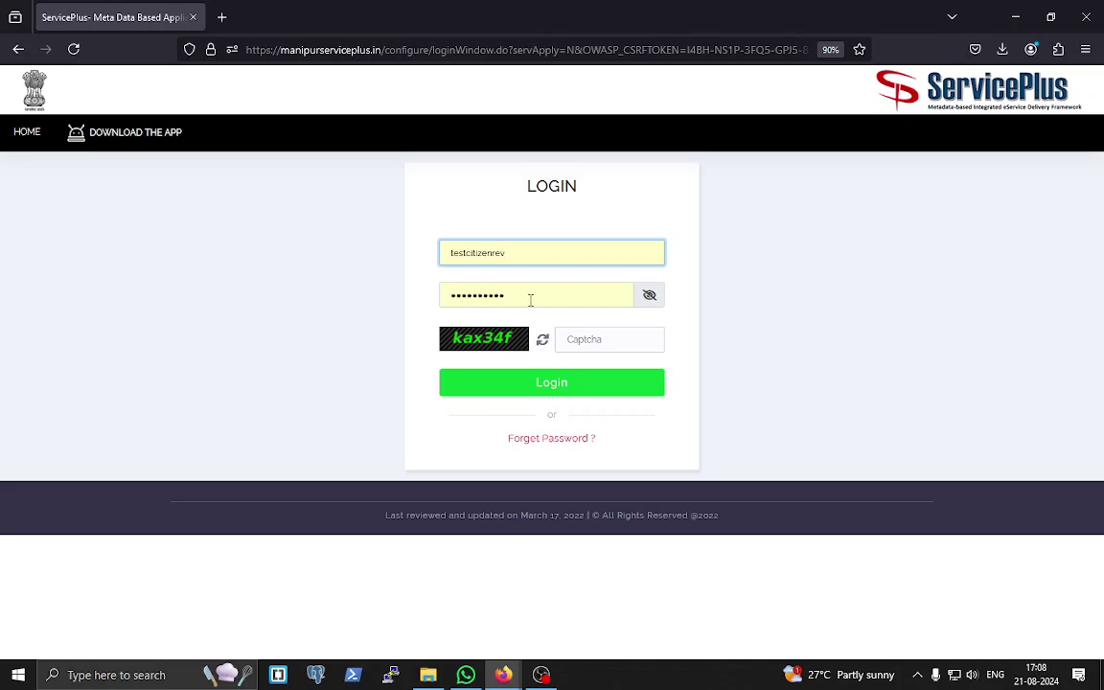
# - Enter the login captcha and submit to sign in to the citizen account
pyautogui.click(601, 342)
pyautogui.write('ka')
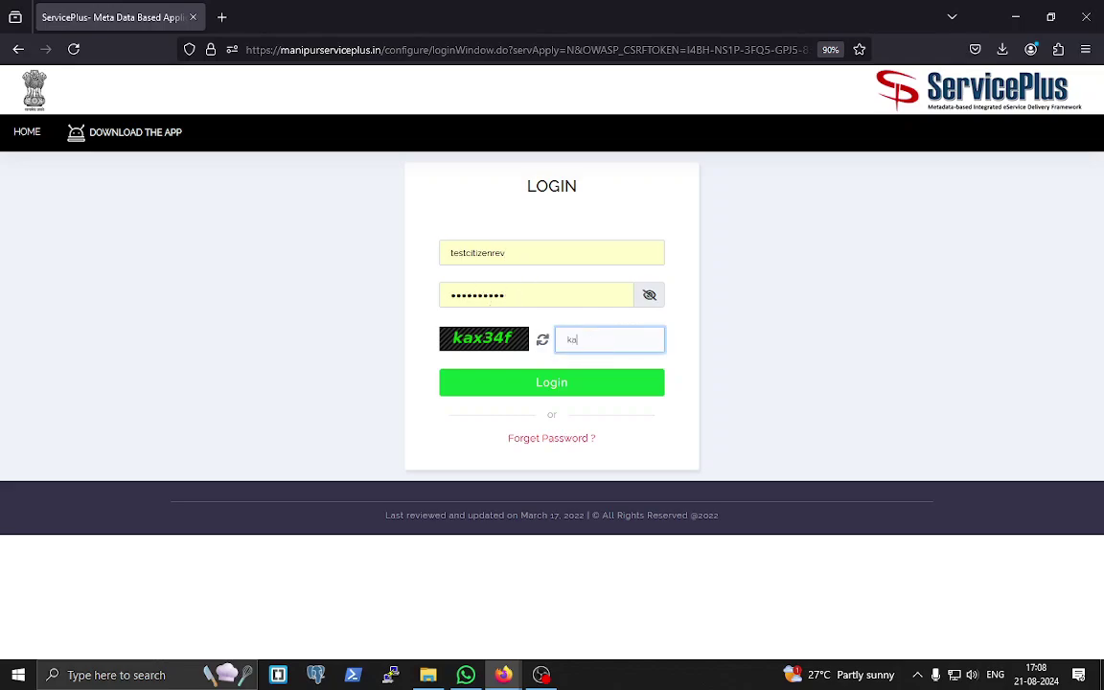
pyautogui.write('x34f')
pyautogui.press('Return')
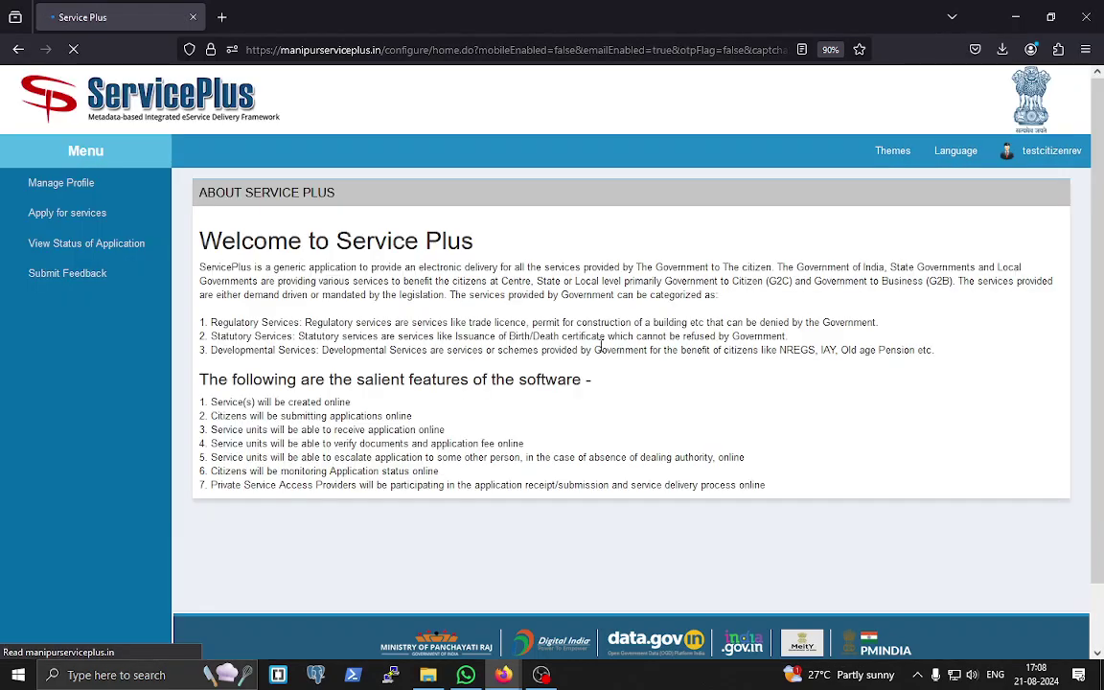
# - Open the Farmer Compensation form from Apply for services > View all available services
pyautogui.click(43, 219)
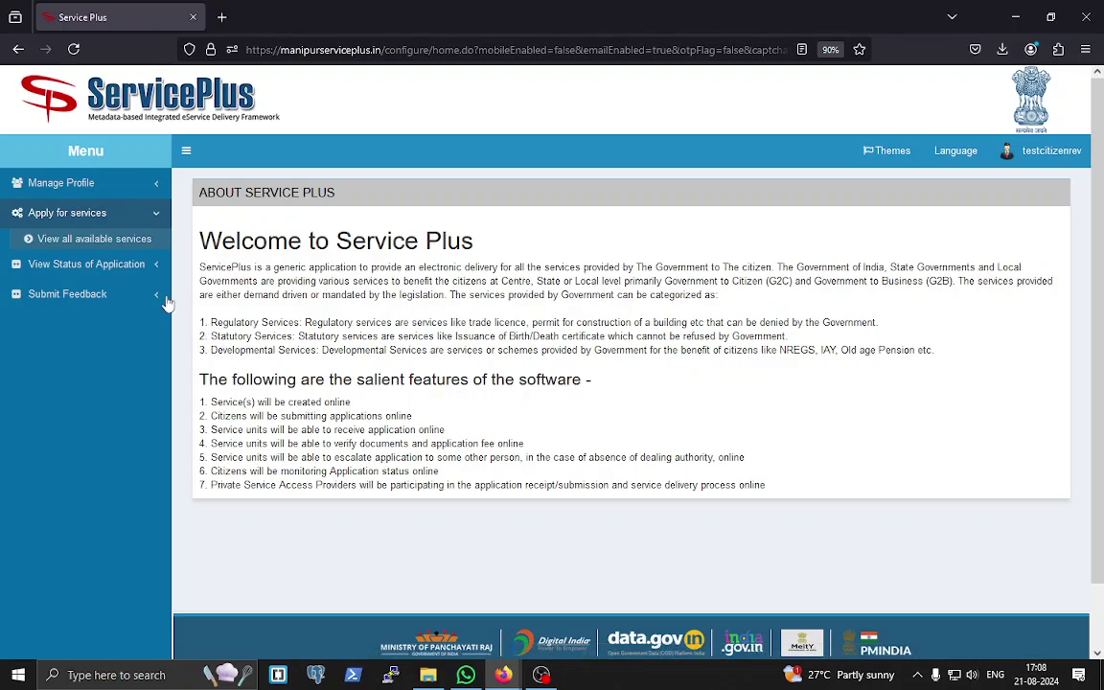
pyautogui.click(128, 245)
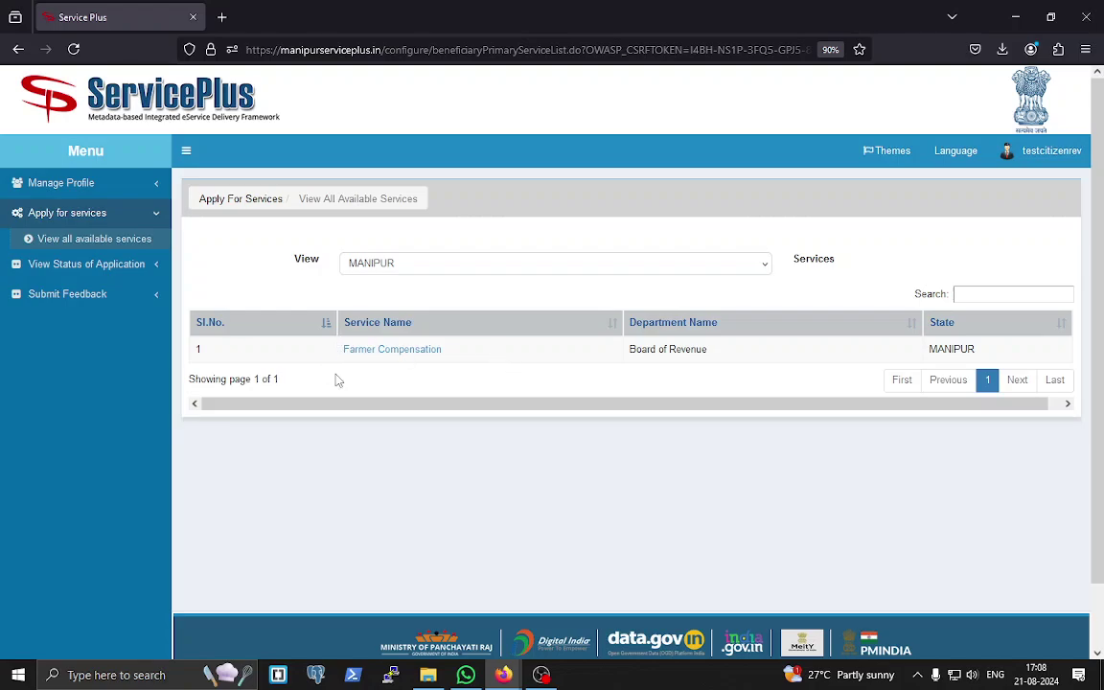
pyautogui.click(386, 352)
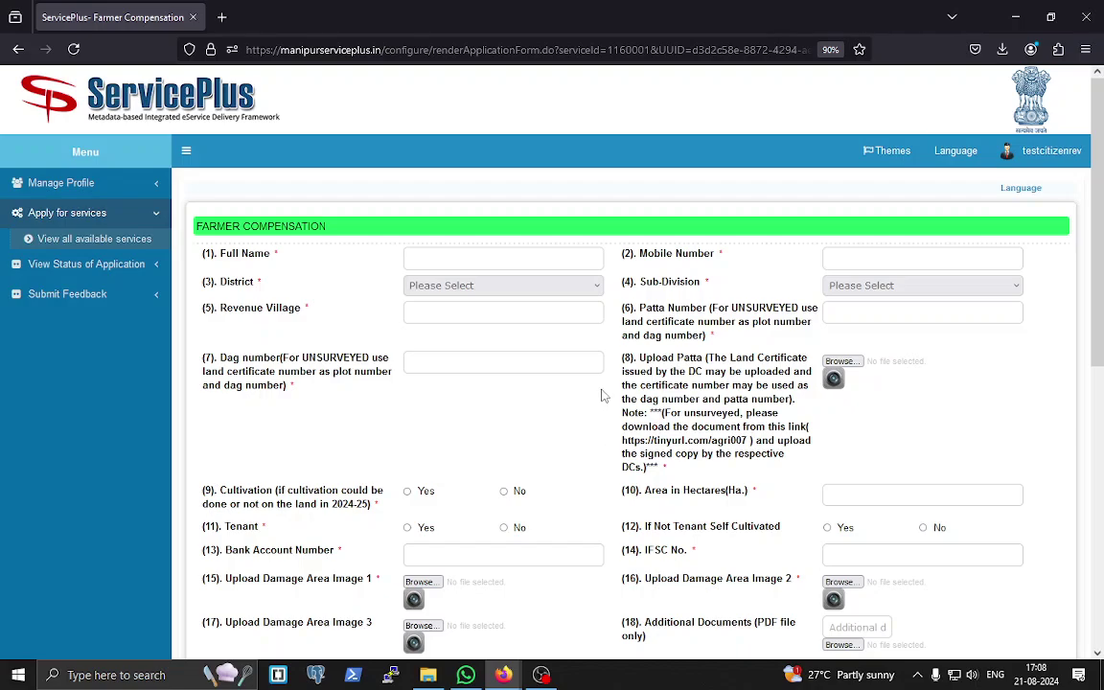
# - Enter the applicant's full name and mobile number
pyautogui.moveTo(271, 255); pyautogui.dragTo(288, 257)
pyautogui.tripleClick(287, 257)
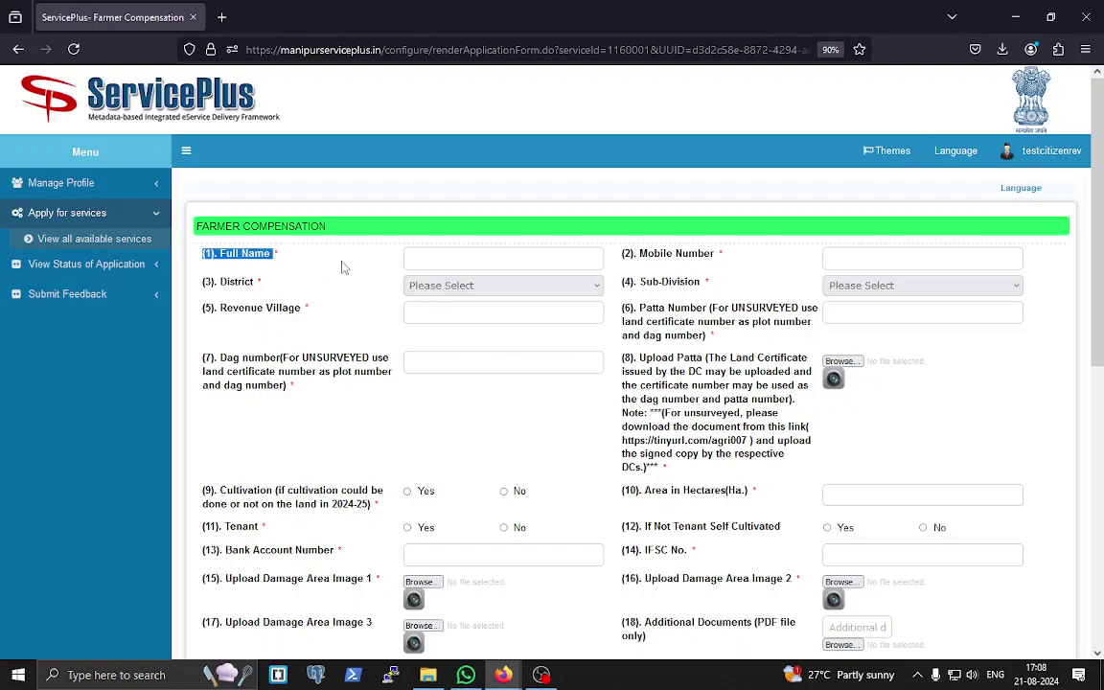
pyautogui.click(489, 260)
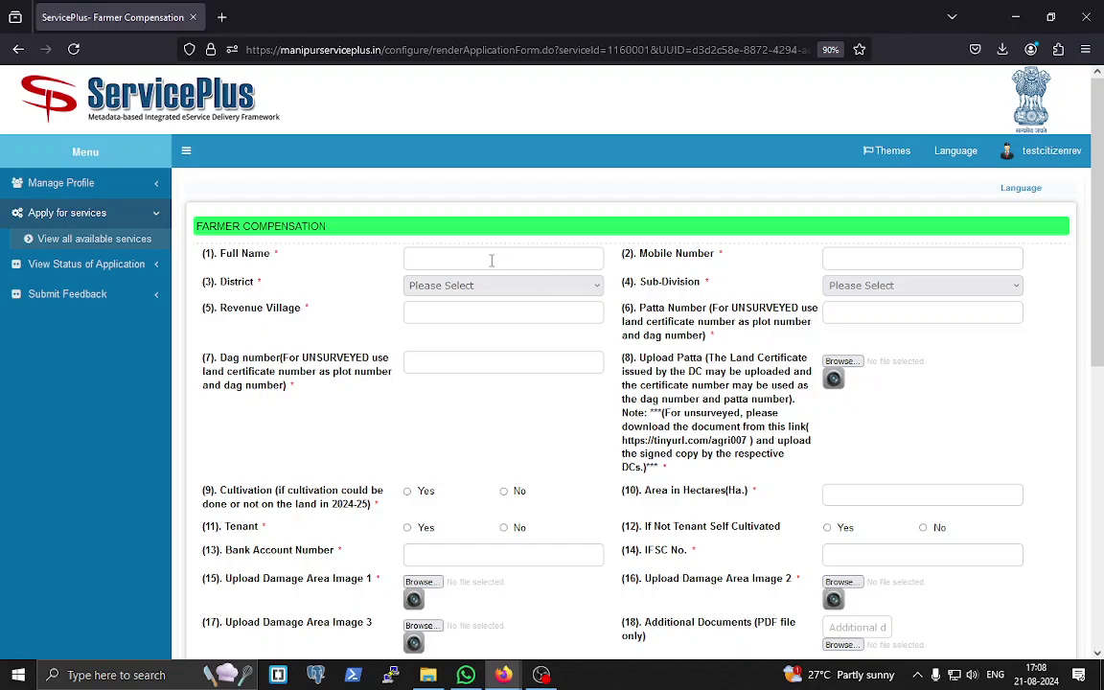
pyautogui.write('Gangadhar S')
pyautogui.click(849, 258)
pyautogui.write('981818016')
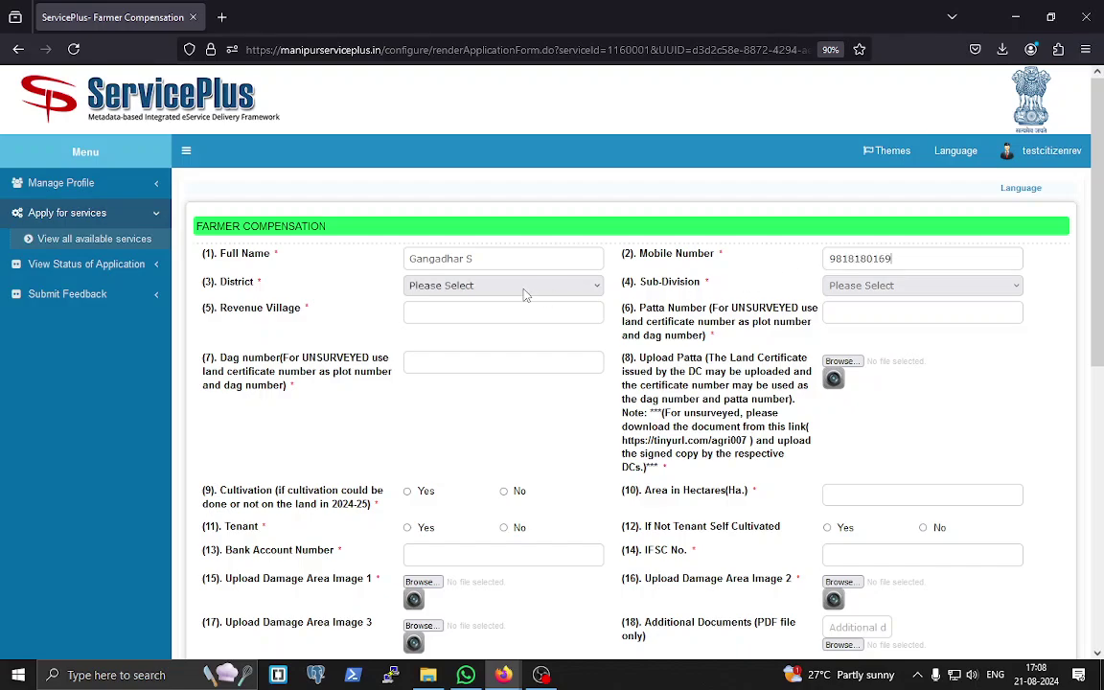
# - Select district Imphal East and sub-division SDO Keirao Bitra
pyautogui.click(517, 286)
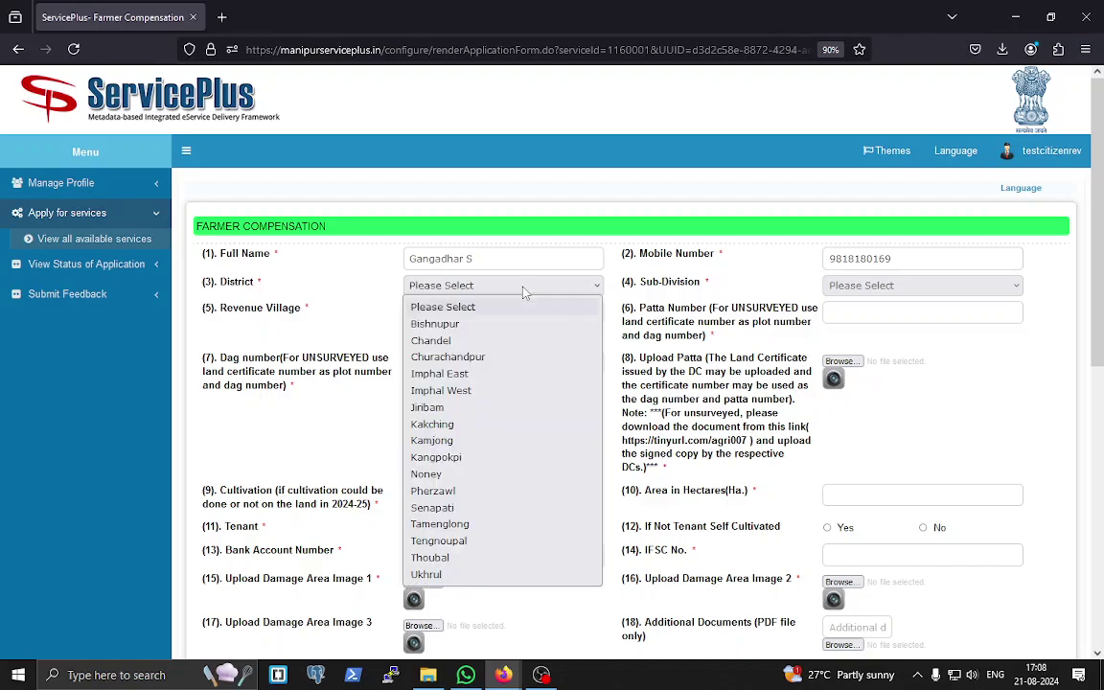
pyautogui.click(503, 375)
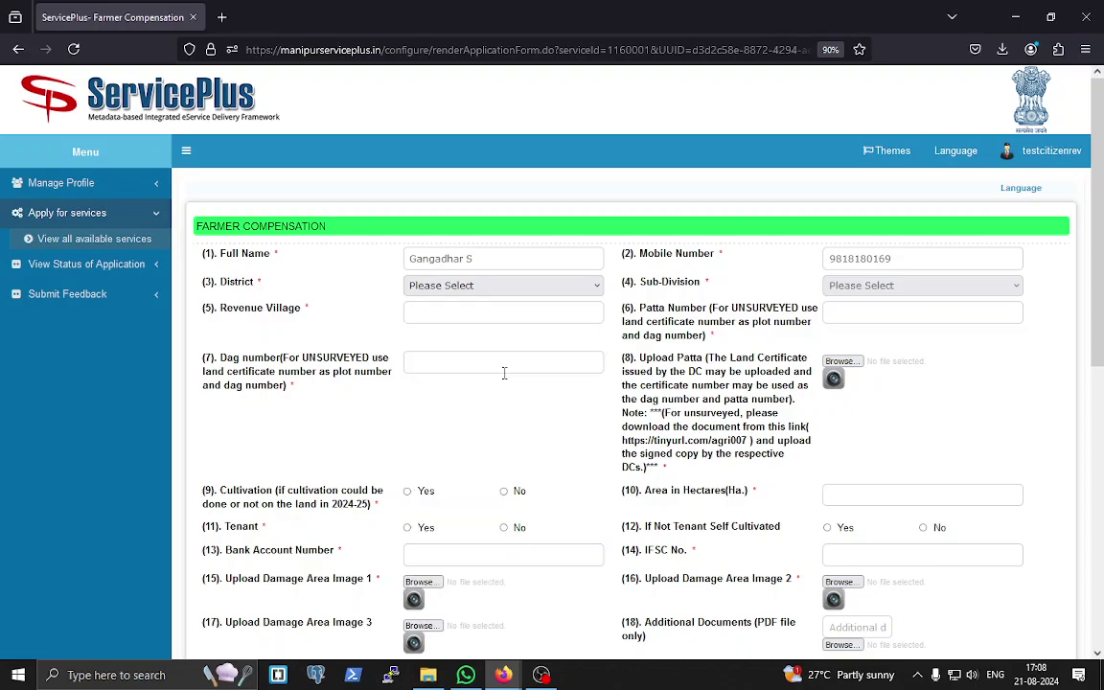
pyautogui.click(911, 290)
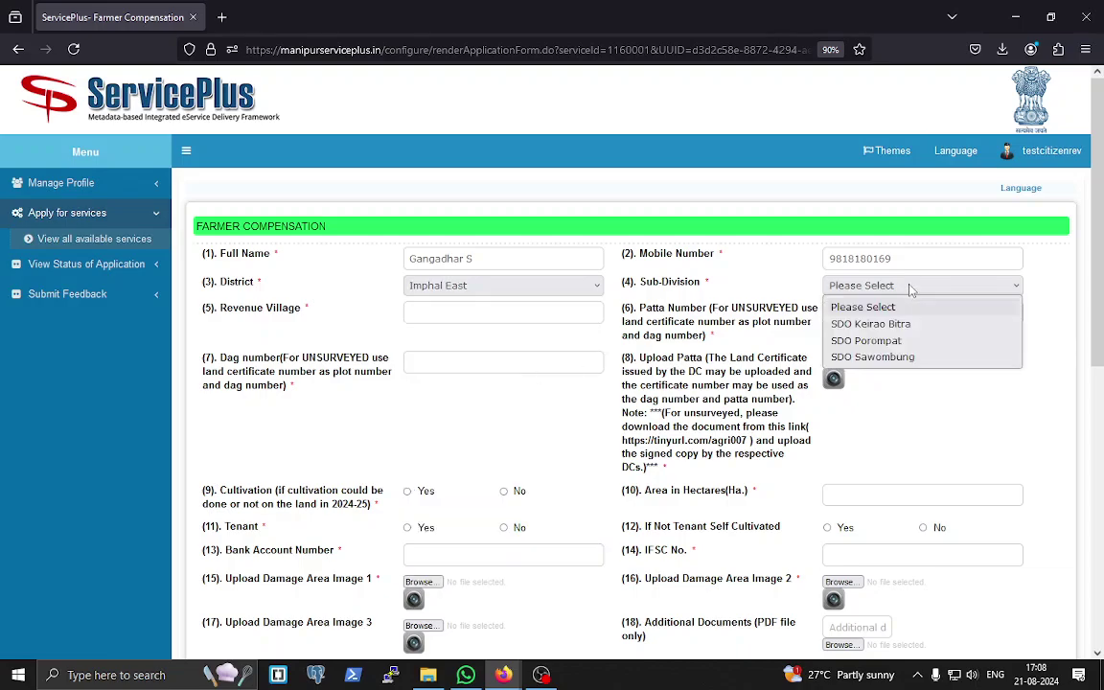
pyautogui.click(913, 326)
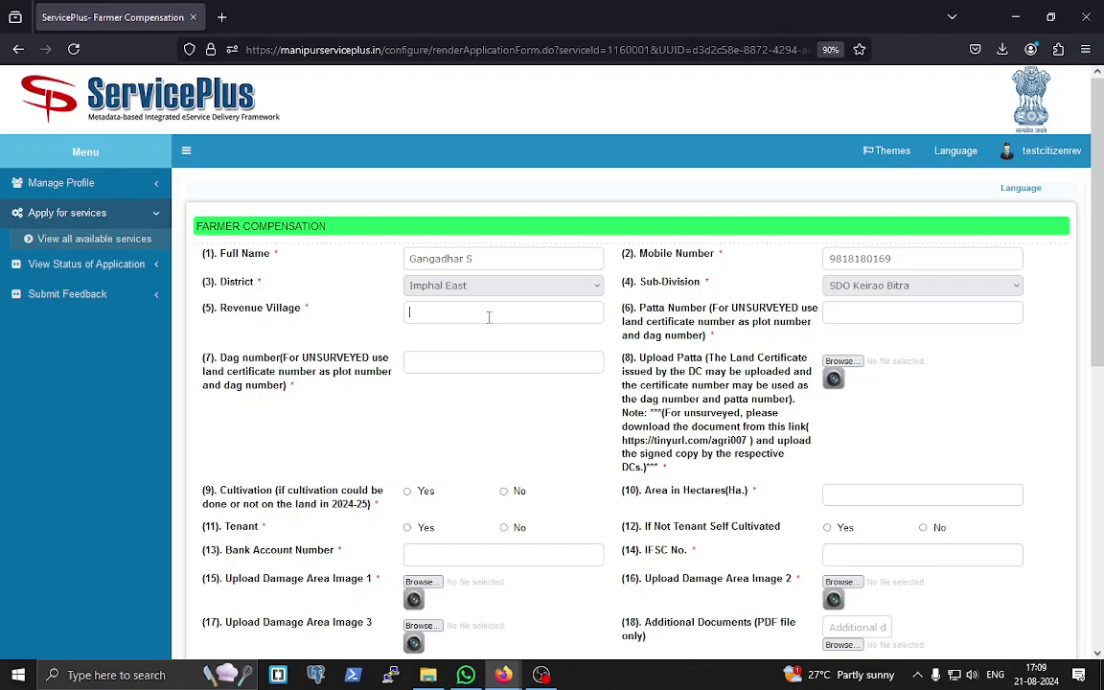
# - Fill revenue village porompat and the patta and dag numbers (12457)
pyautogui.write('porm')
pyautogui.write('124')
pyautogui.click(430, 367)
pyautogui.write('12457')
# - Attach 3727e86a.jpg from Pictures as the patta document
pyautogui.click(840, 363)
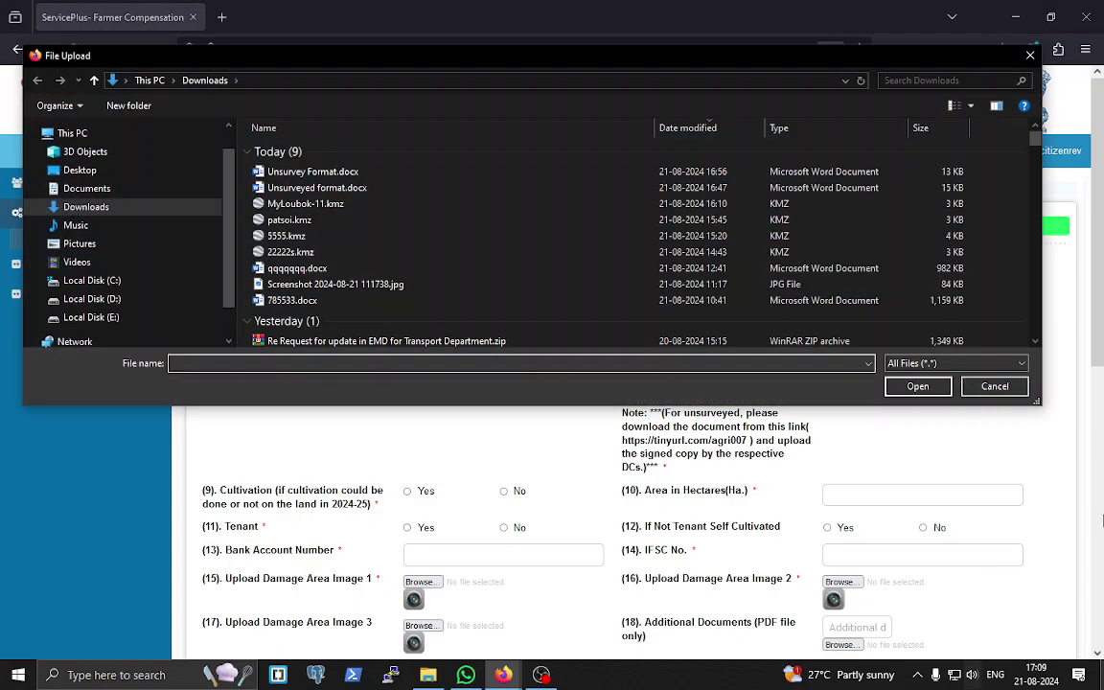
pyautogui.click(80, 243)
pyautogui.click(290, 198)
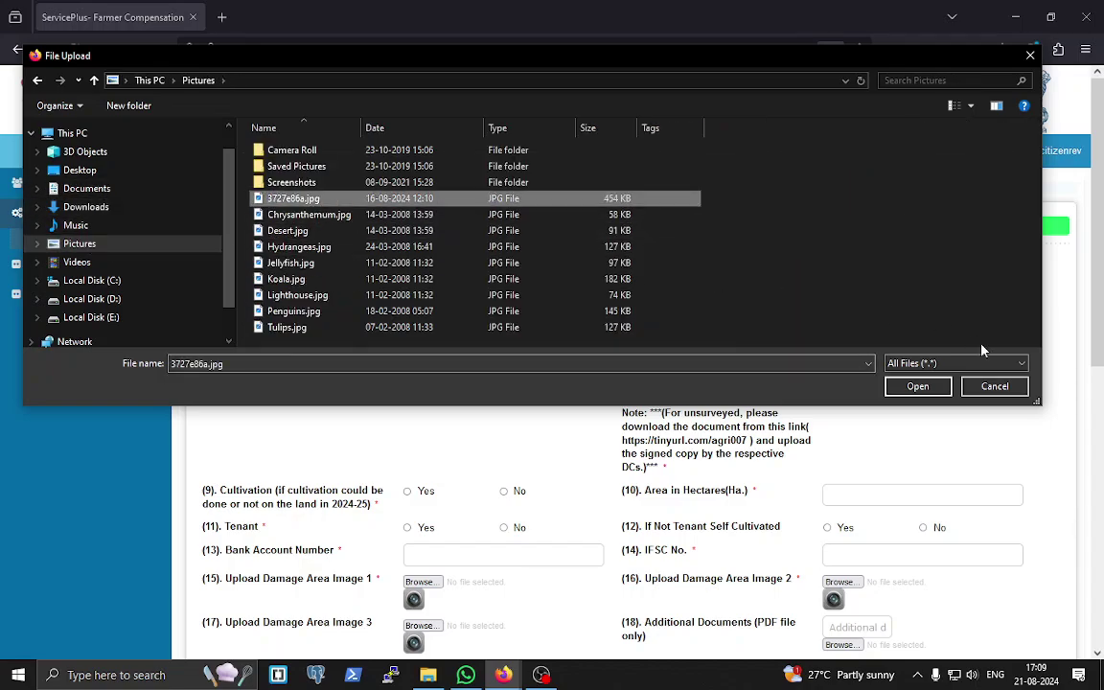
pyautogui.click(916, 384)
# - Answer Yes to the cultivation question and select the certificate format link
pyautogui.scroll(-3, 996, 394)
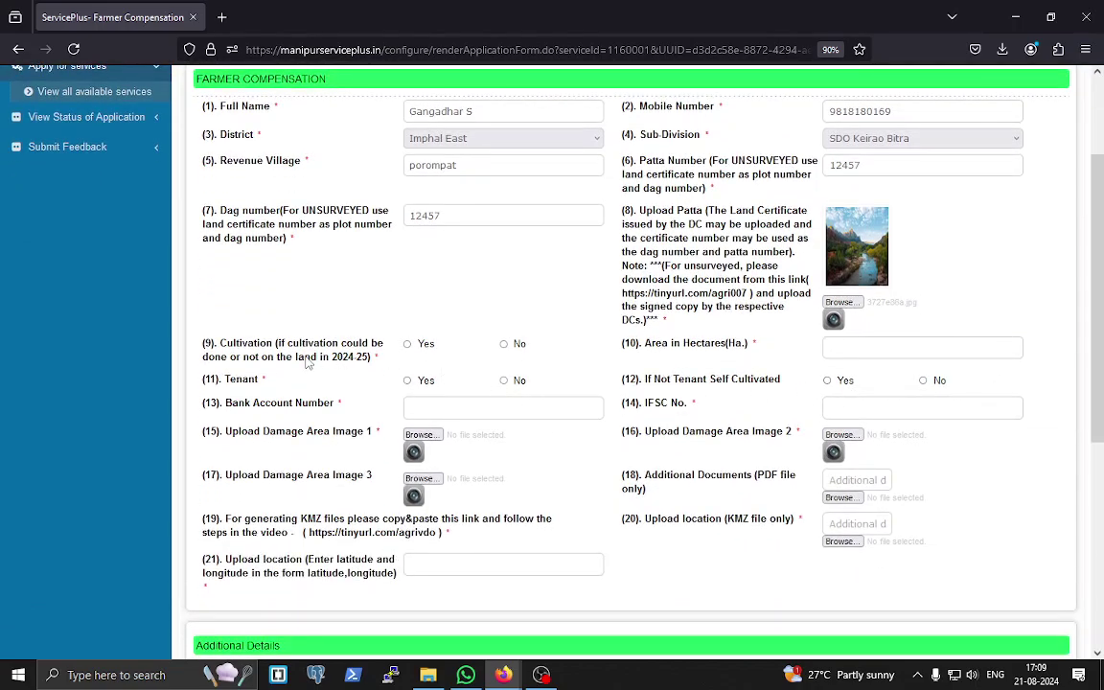
pyautogui.click(407, 345)
pyautogui.moveTo(623, 293); pyautogui.dragTo(748, 294)
pyautogui.hotkey('ctrl', 'c')
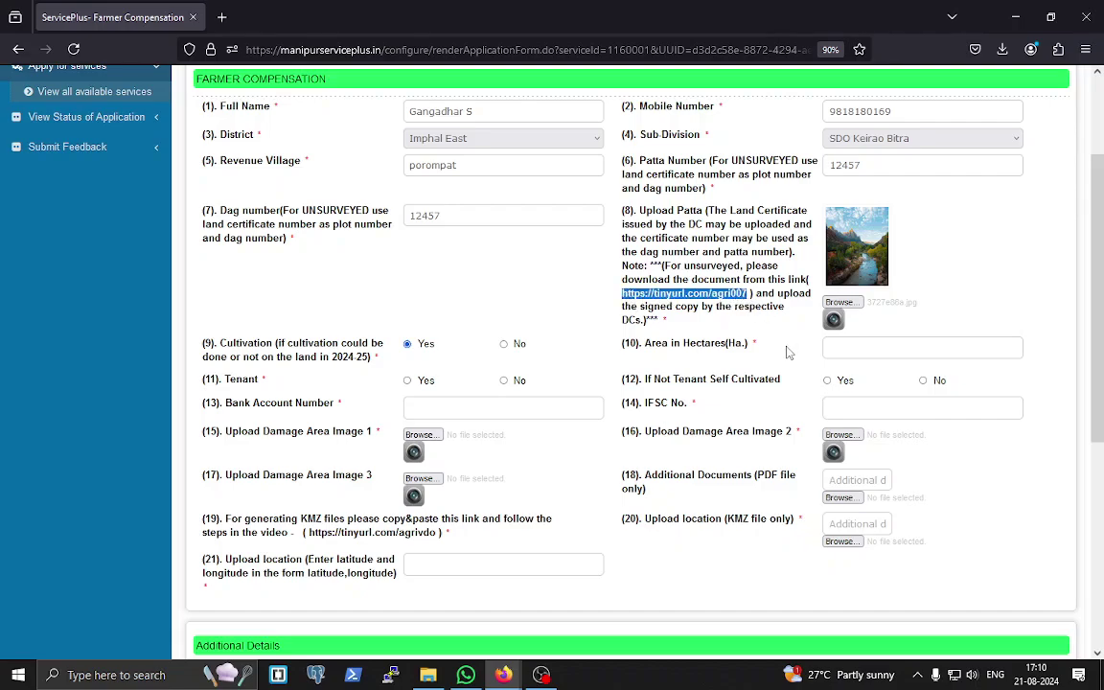
# - Open the copied Unsurvey Format template link in a new tab, review it, then close it
pyautogui.hotkey('ctrl', 't')
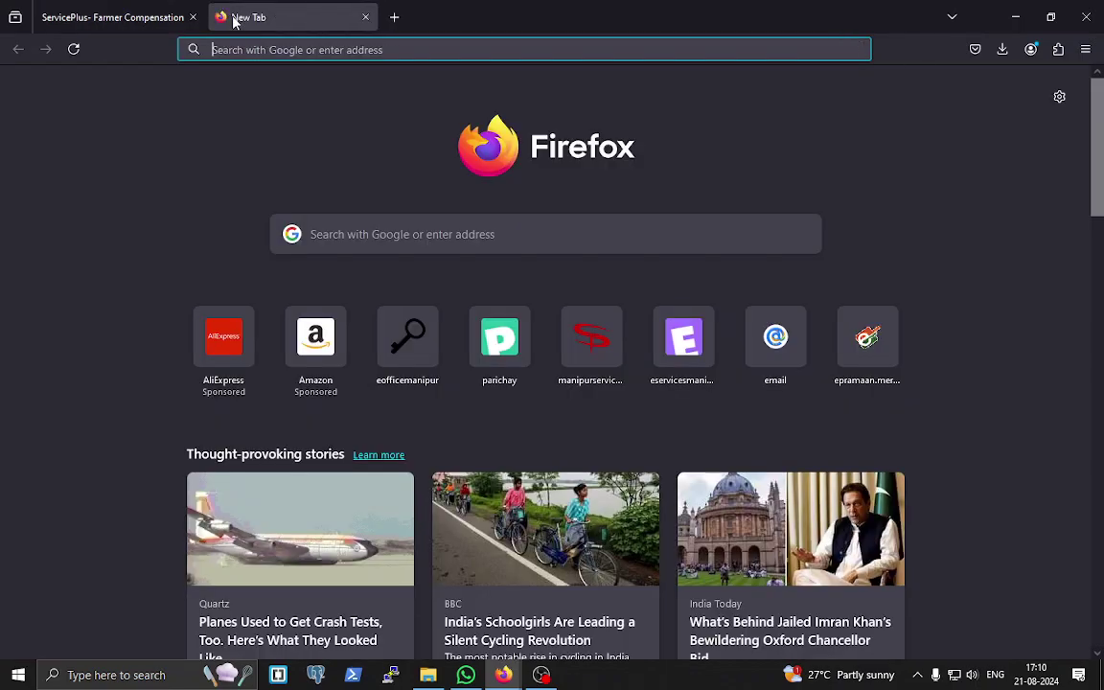
pyautogui.hotkey('ctrl', 'v')
pyautogui.press('Return')
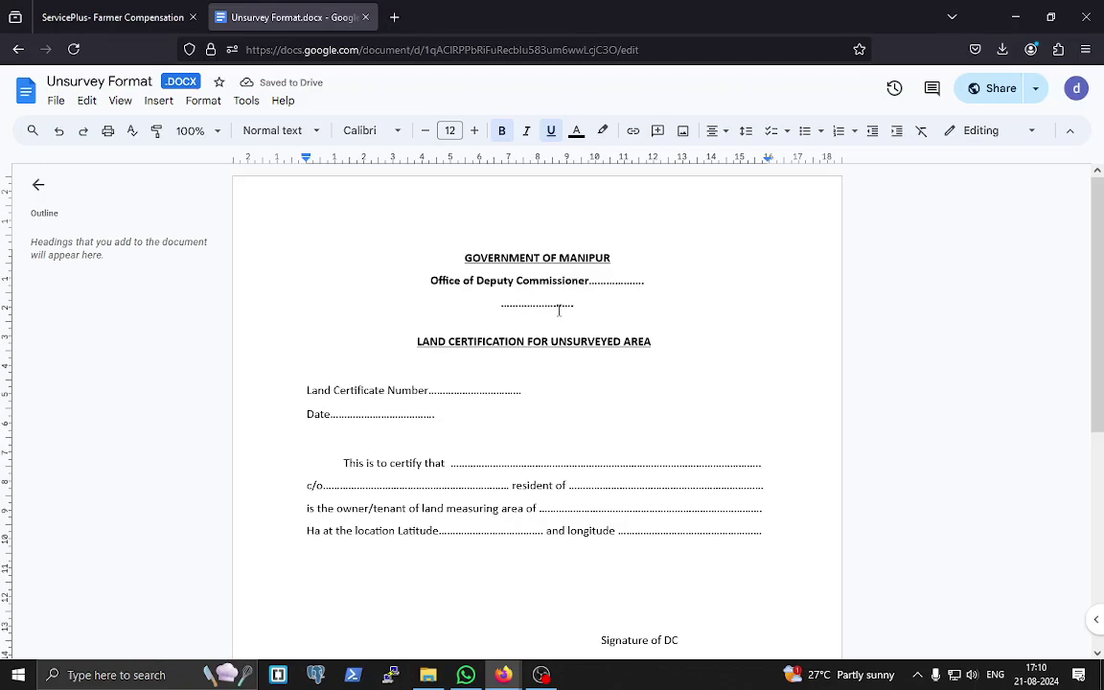
pyautogui.scroll(-3, 771, 359)
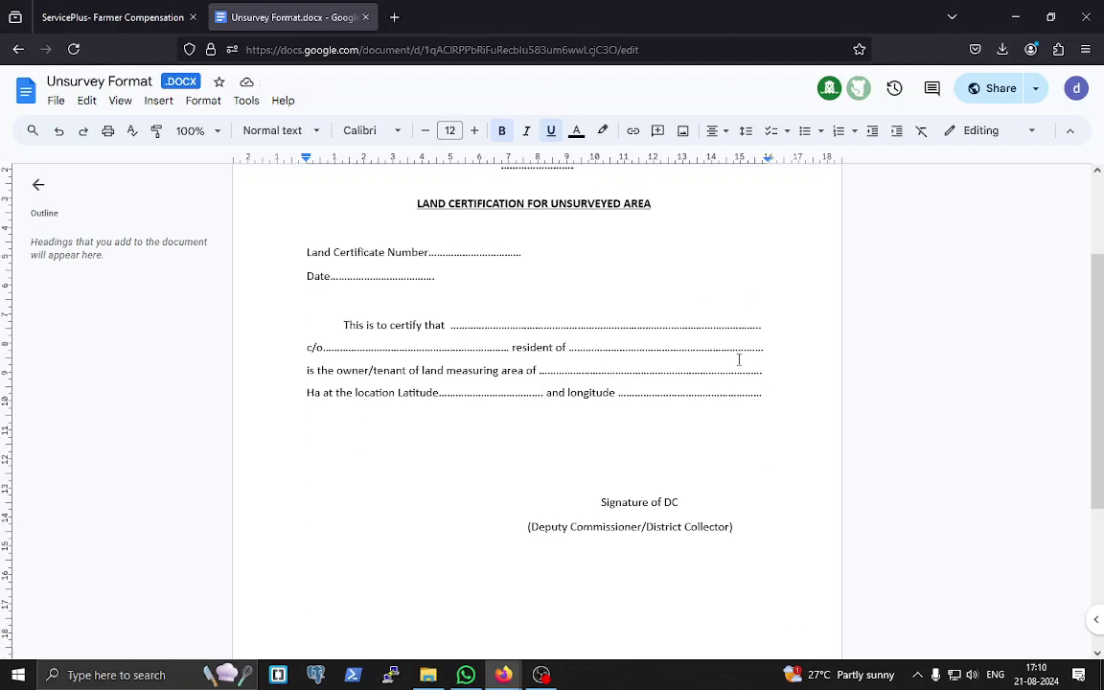
pyautogui.scroll(3, 677, 357)
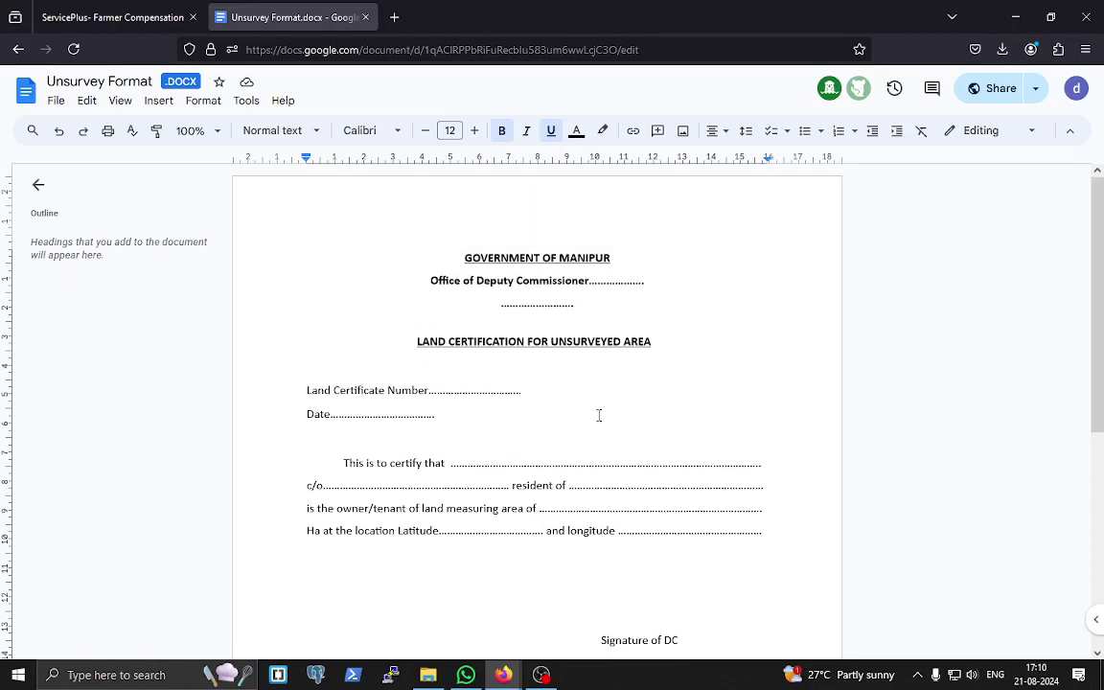
pyautogui.scroll(-3, 596, 414)
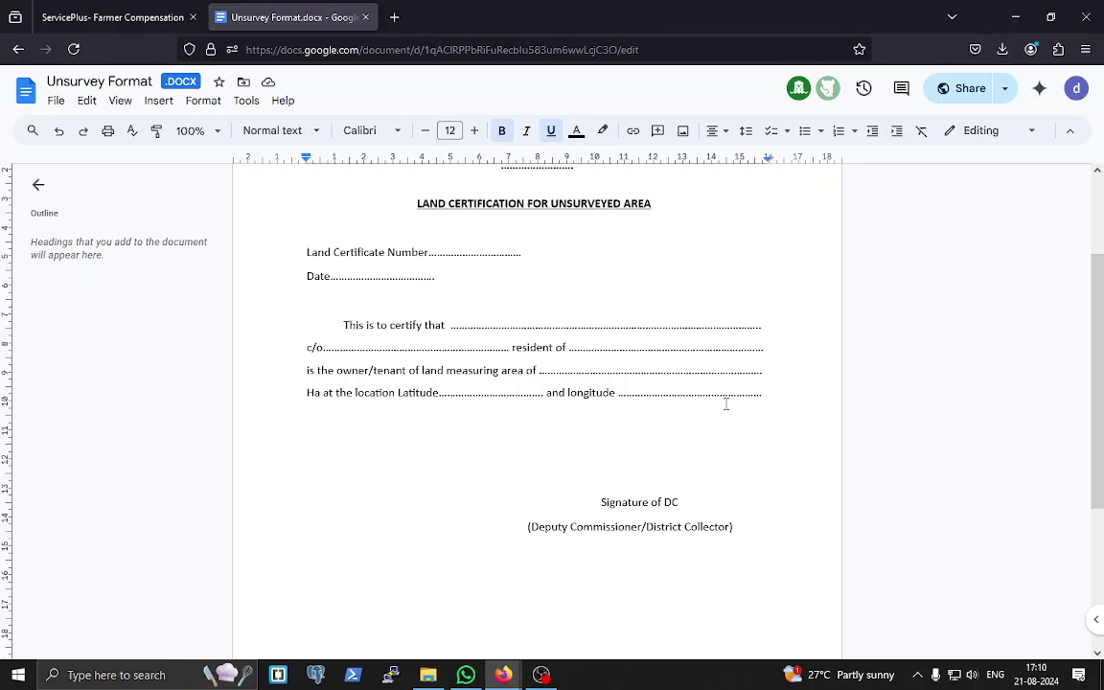
pyautogui.scroll(3, 726, 403)
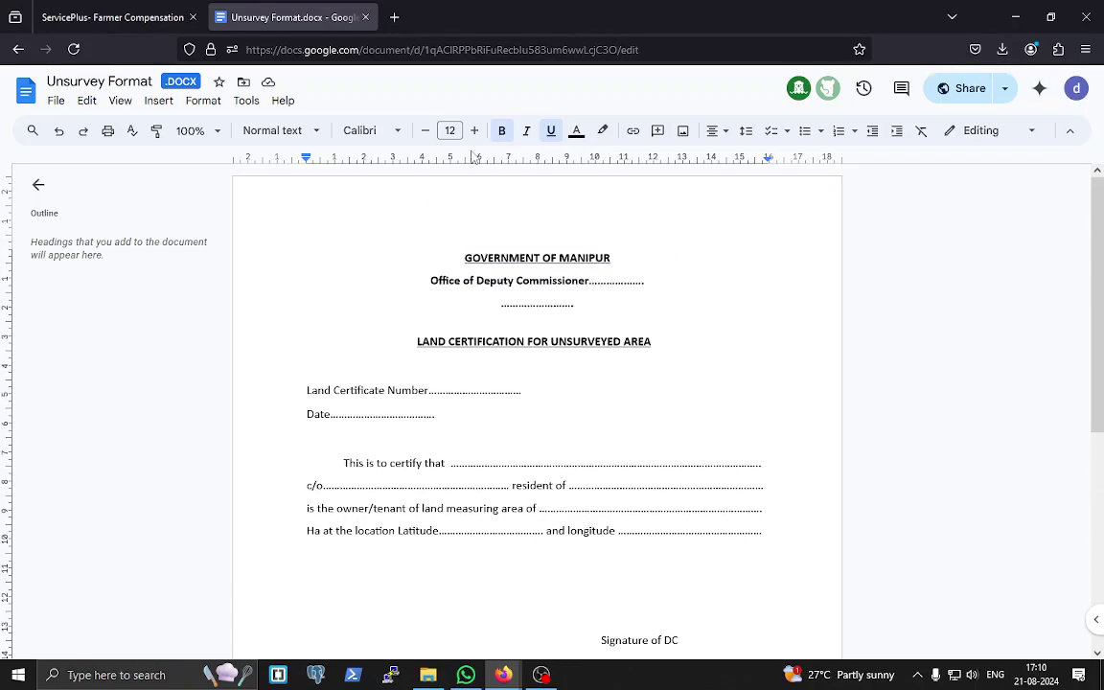
pyautogui.click(368, 17)
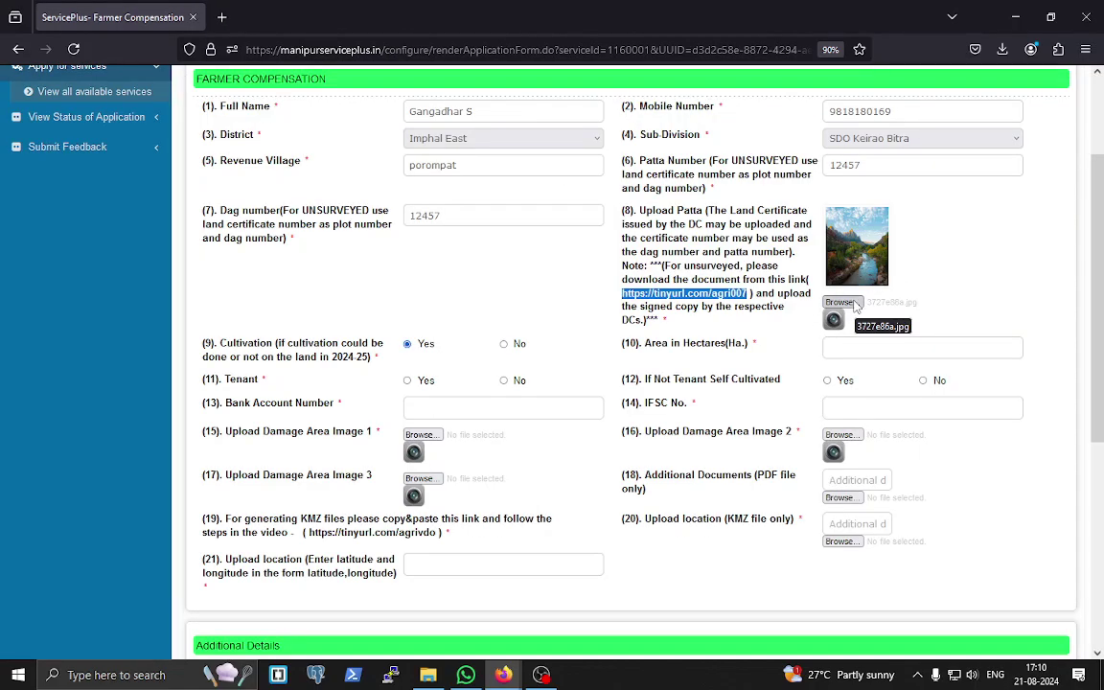
# - Enter area 1.25 hectares, answer Yes to the tenant questions, and fill bank account and IFSC
pyautogui.click(861, 347)
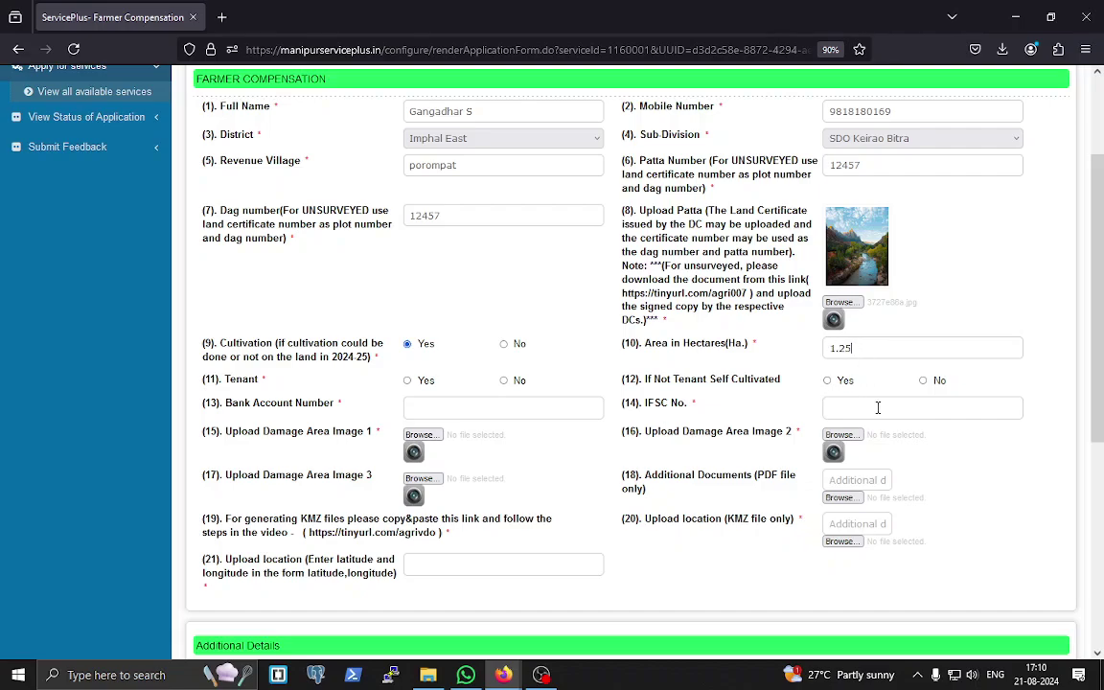
pyautogui.click(407, 382)
pyautogui.click(446, 407)
pyautogui.click(857, 410)
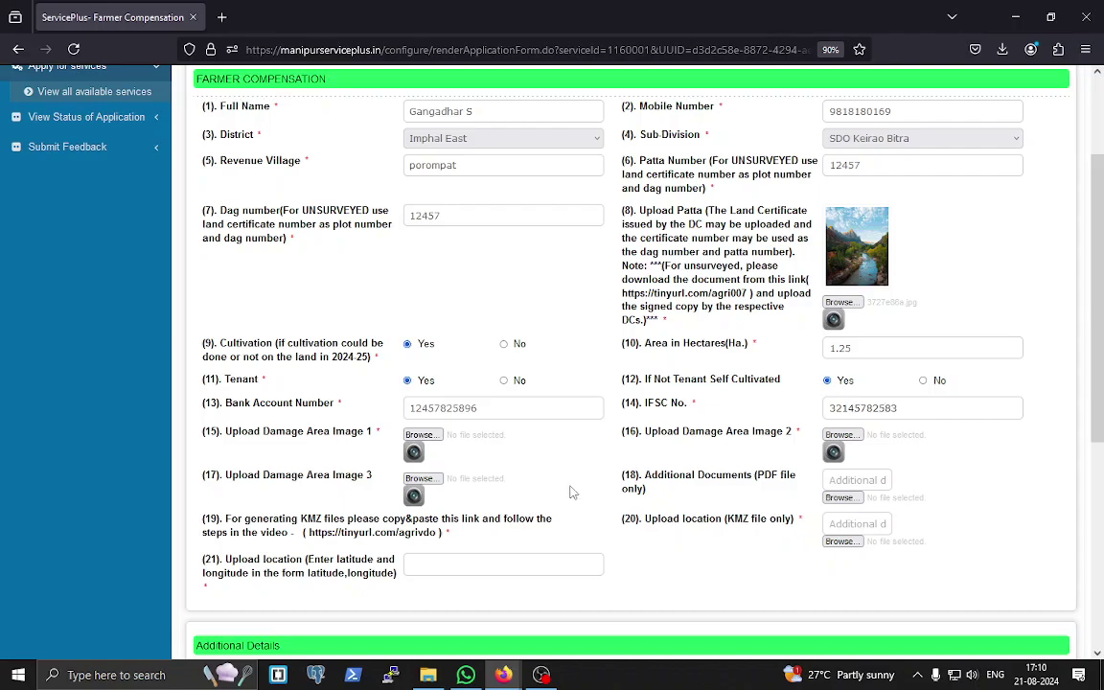
# - Attach 3727e86a.jpg as damage area images 1, 2 and 3
pyautogui.click(418, 436)
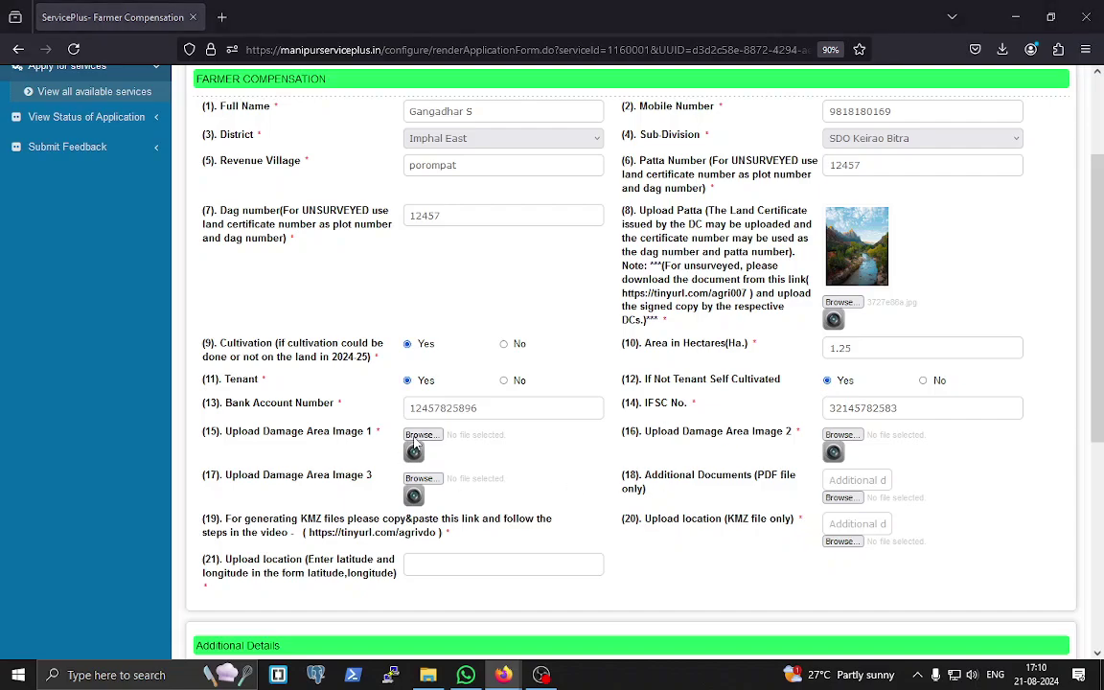
pyautogui.click(281, 201)
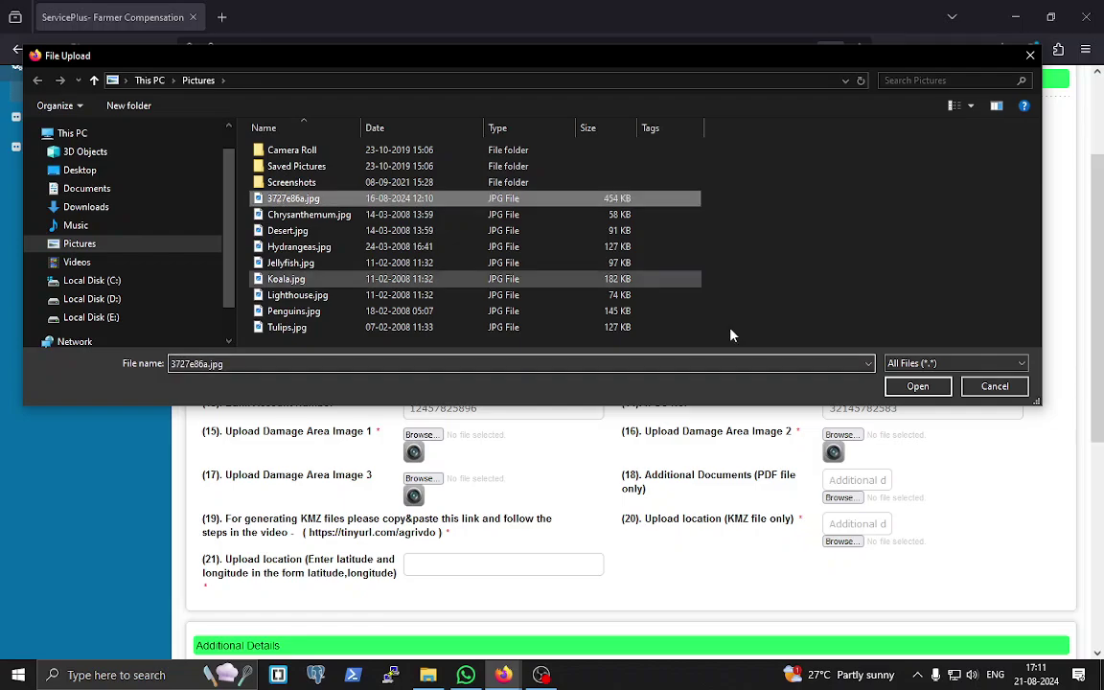
pyautogui.click(915, 386)
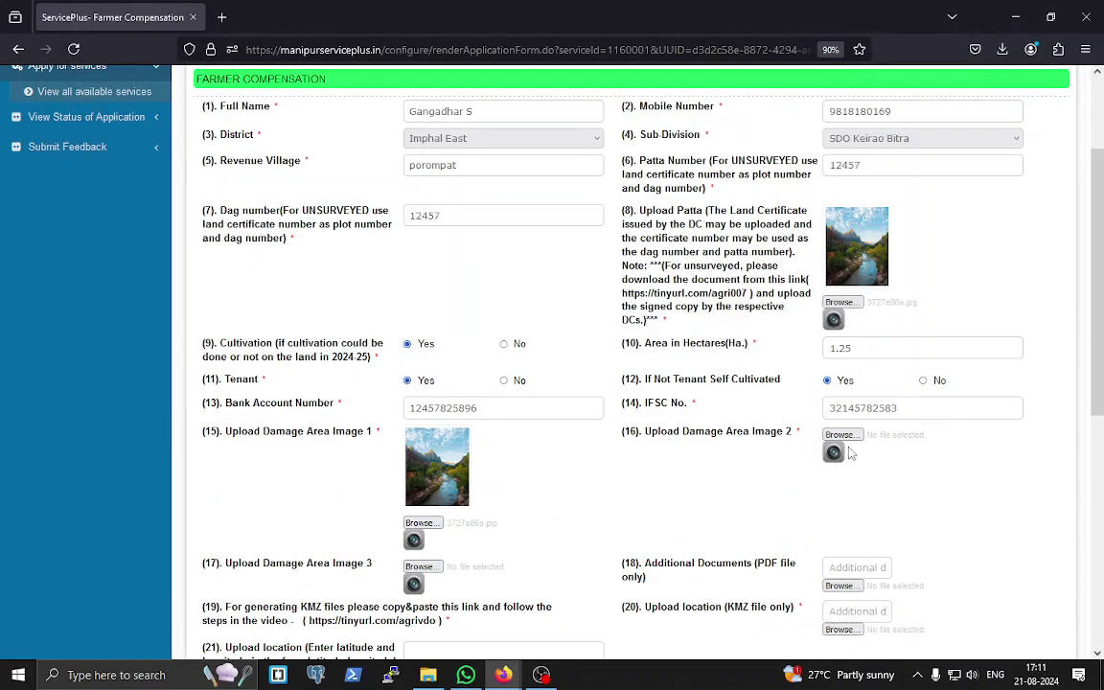
pyautogui.click(840, 435)
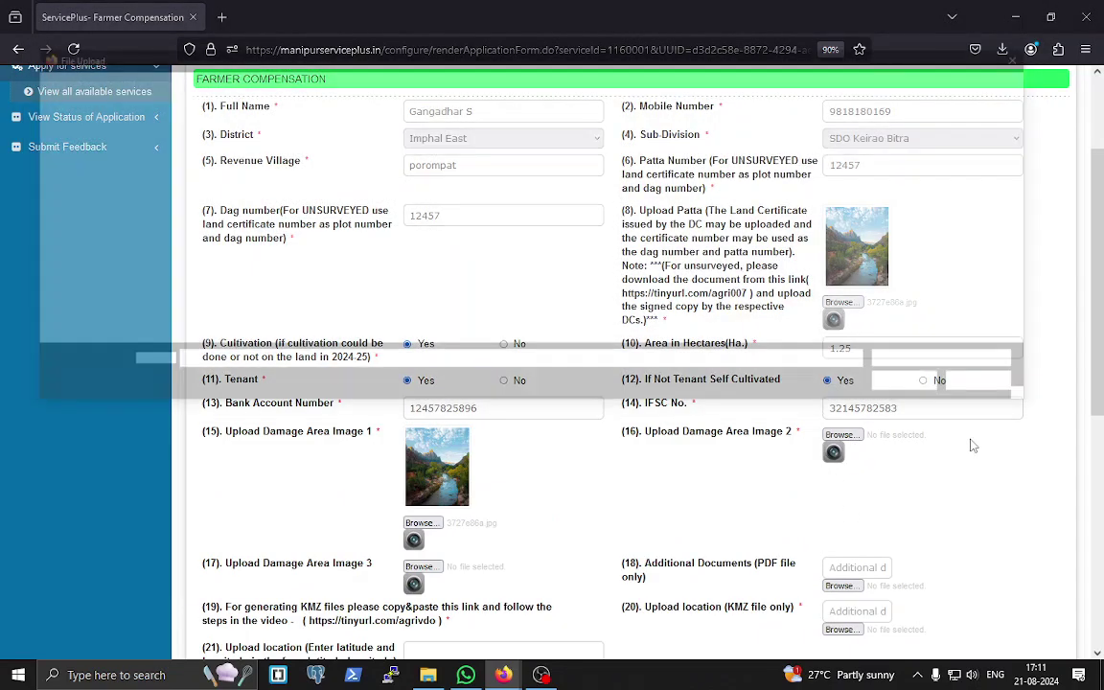
pyautogui.click(369, 198)
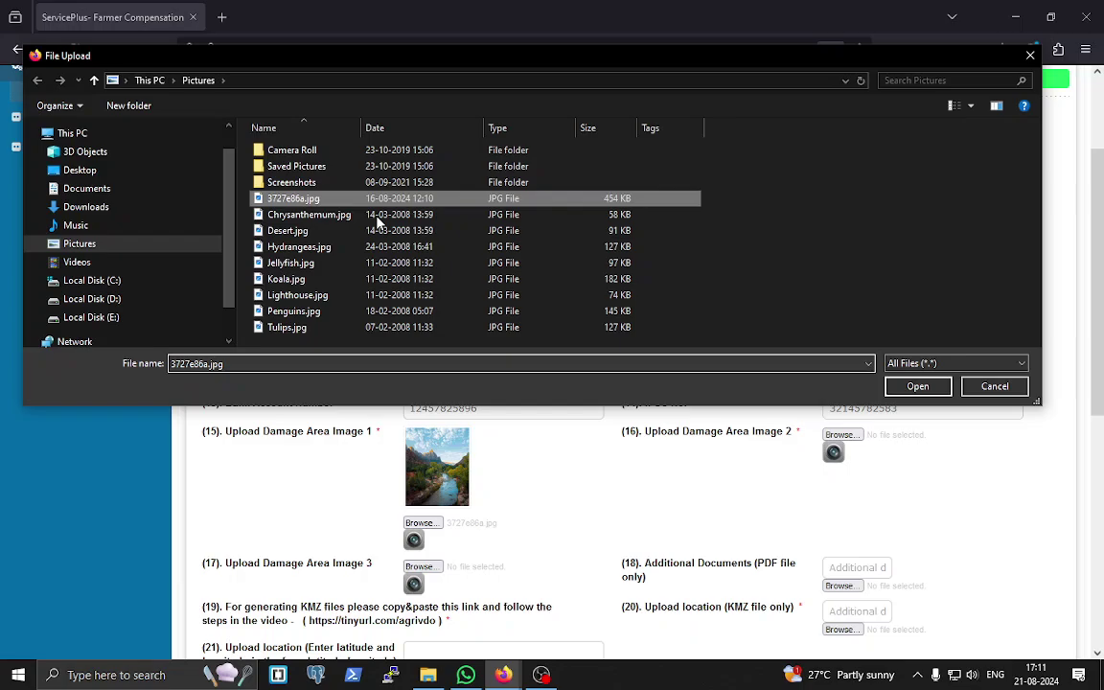
pyautogui.click(935, 387)
pyautogui.scroll(-4, 901, 441)
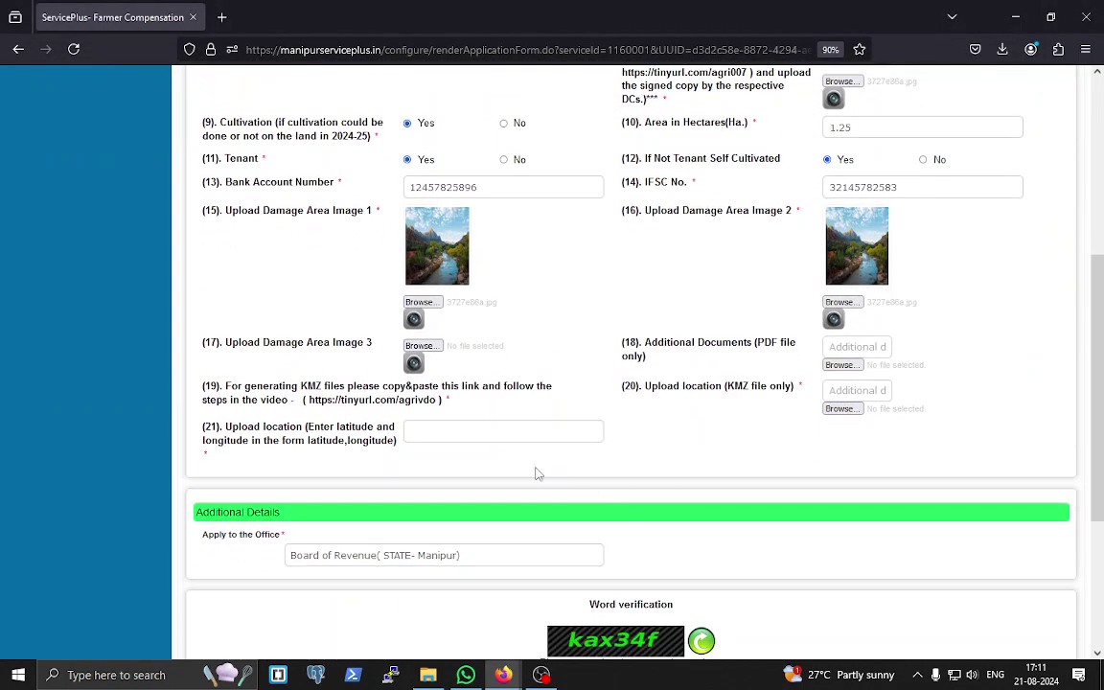
pyautogui.click(421, 347)
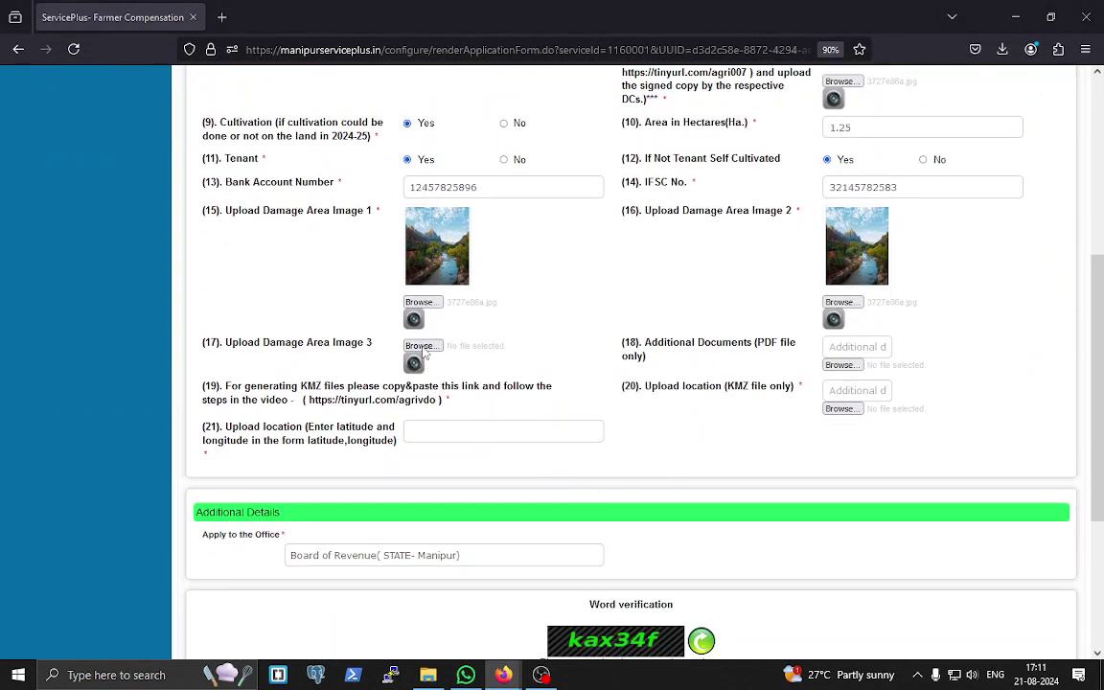
pyautogui.click(298, 201)
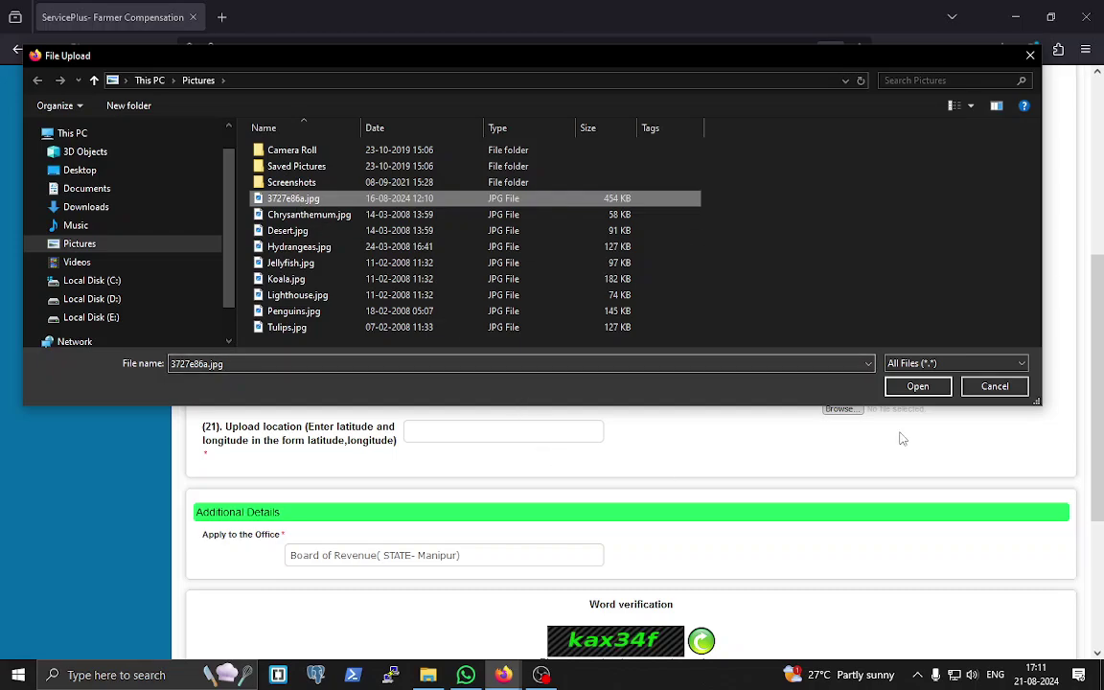
pyautogui.click(911, 387)
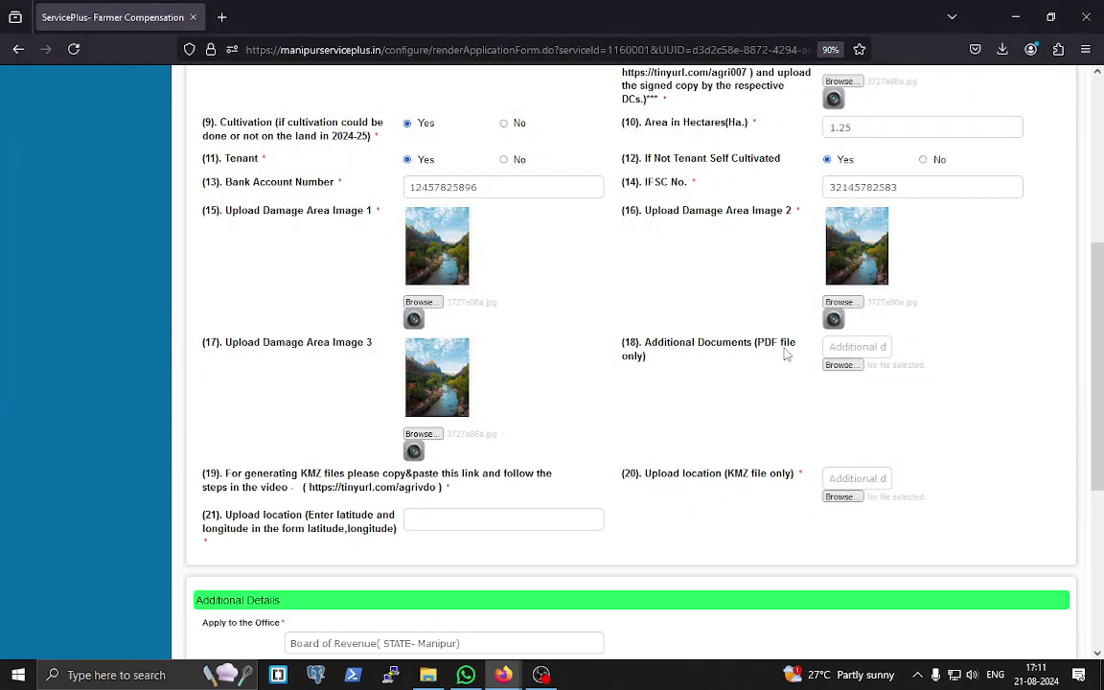
# - Try Release Note eFile Ver.7.3.0.pdf as the additional document; it's rejected for size
pyautogui.click(841, 366)
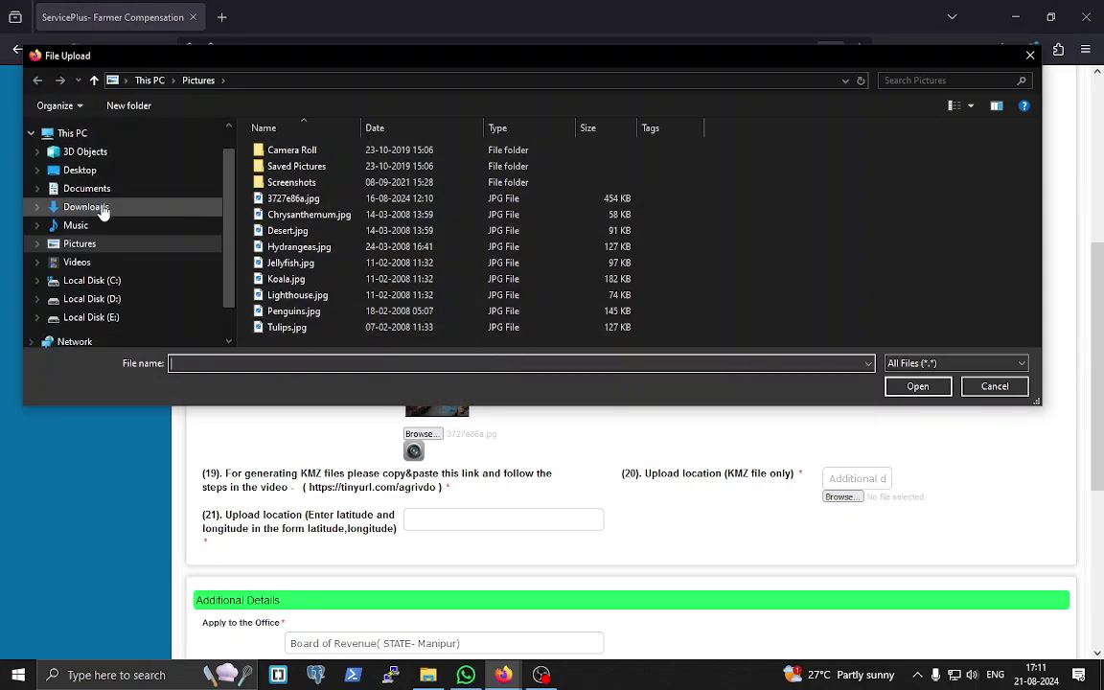
pyautogui.click(85, 207)
pyautogui.scroll(-2, 337, 269)
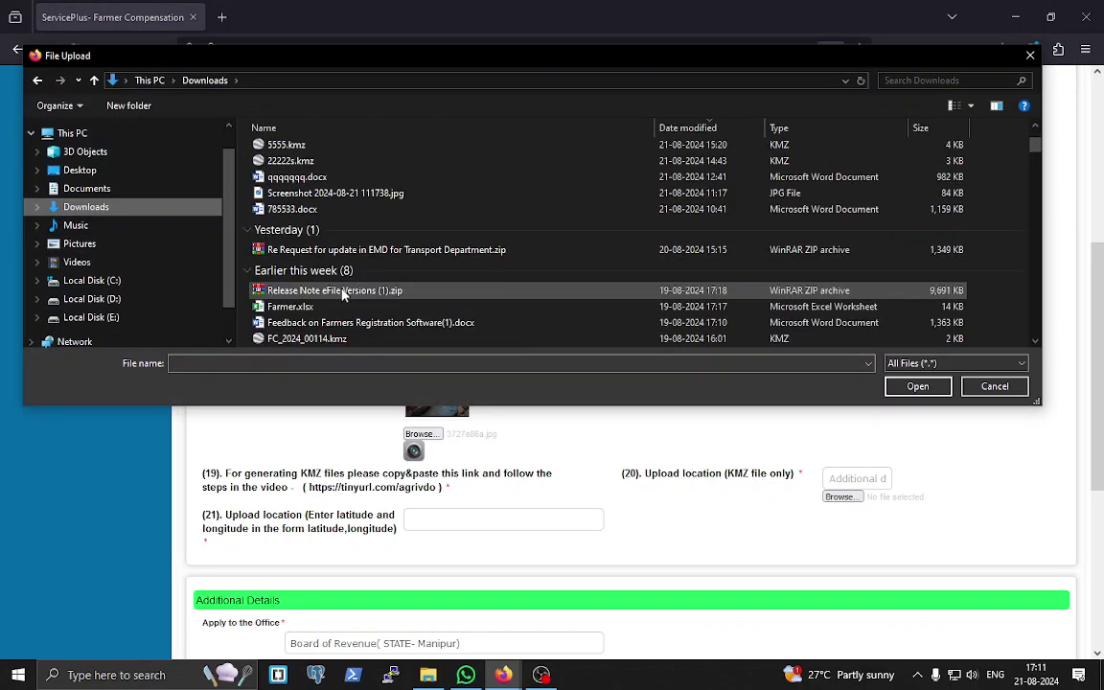
pyautogui.scroll(-4, 343, 295)
pyautogui.click(353, 243)
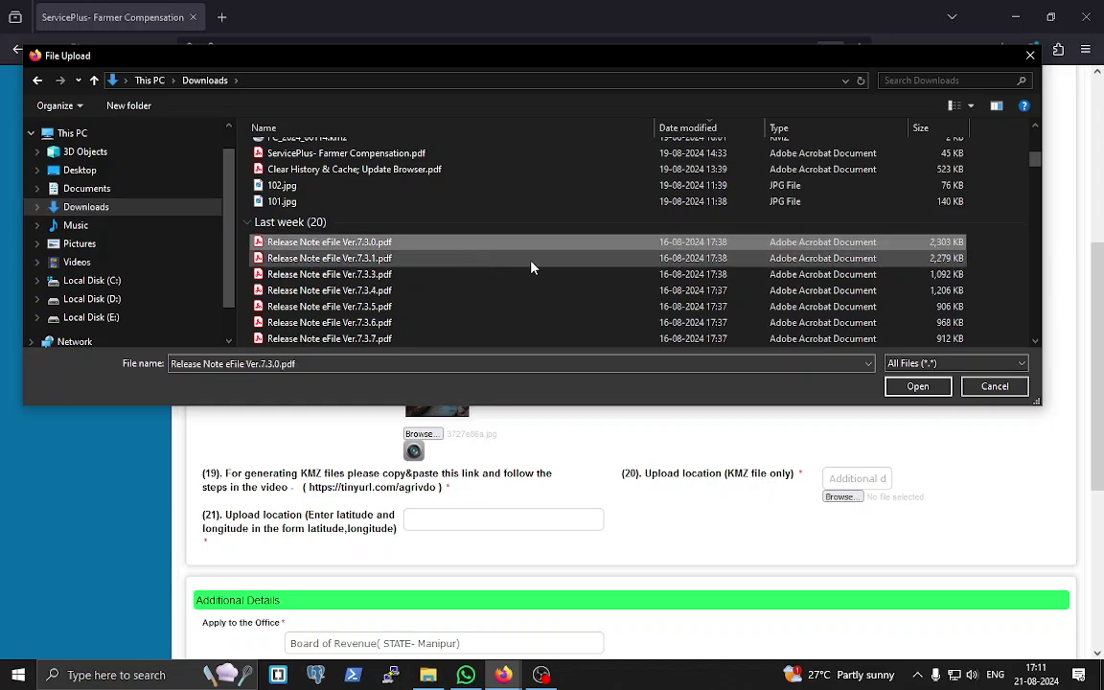
pyautogui.click(917, 386)
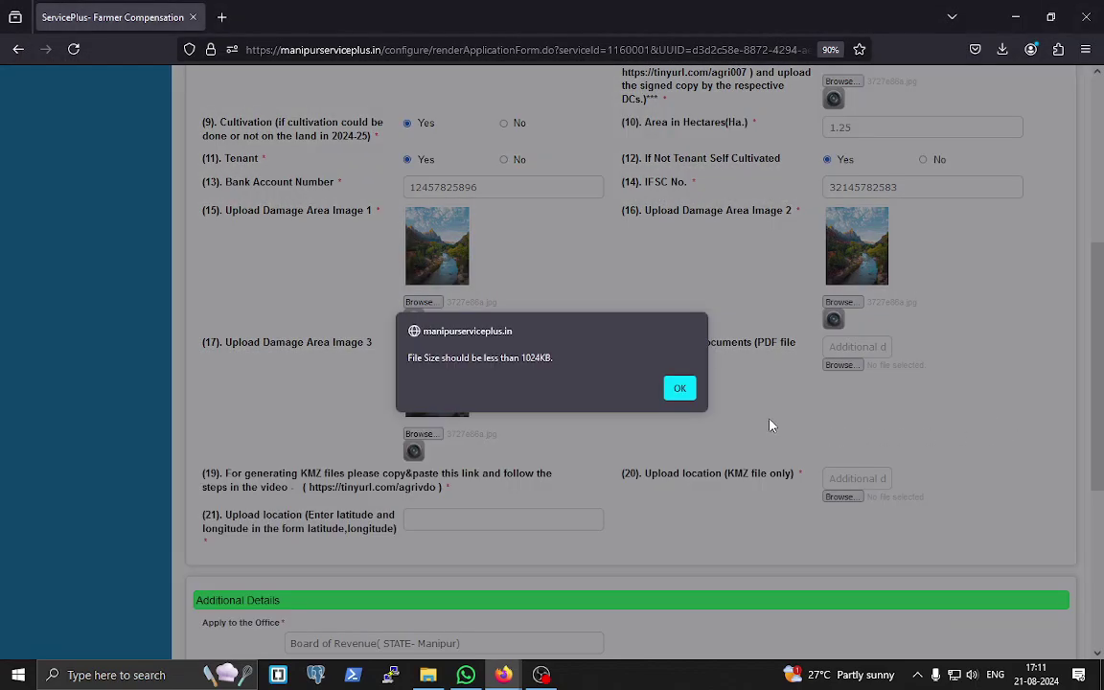
pyautogui.click(679, 388)
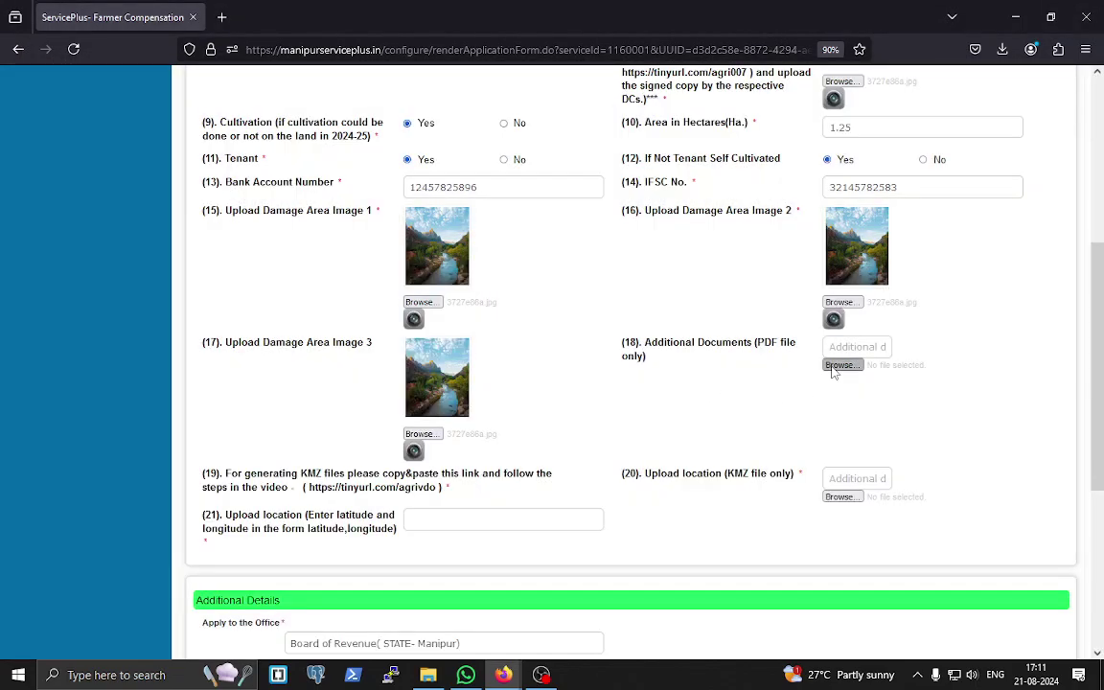
# - Try Release Note eFile Ver.7.3.4.pdf instead, also rejected for exceeding the size limit
pyautogui.click(842, 366)
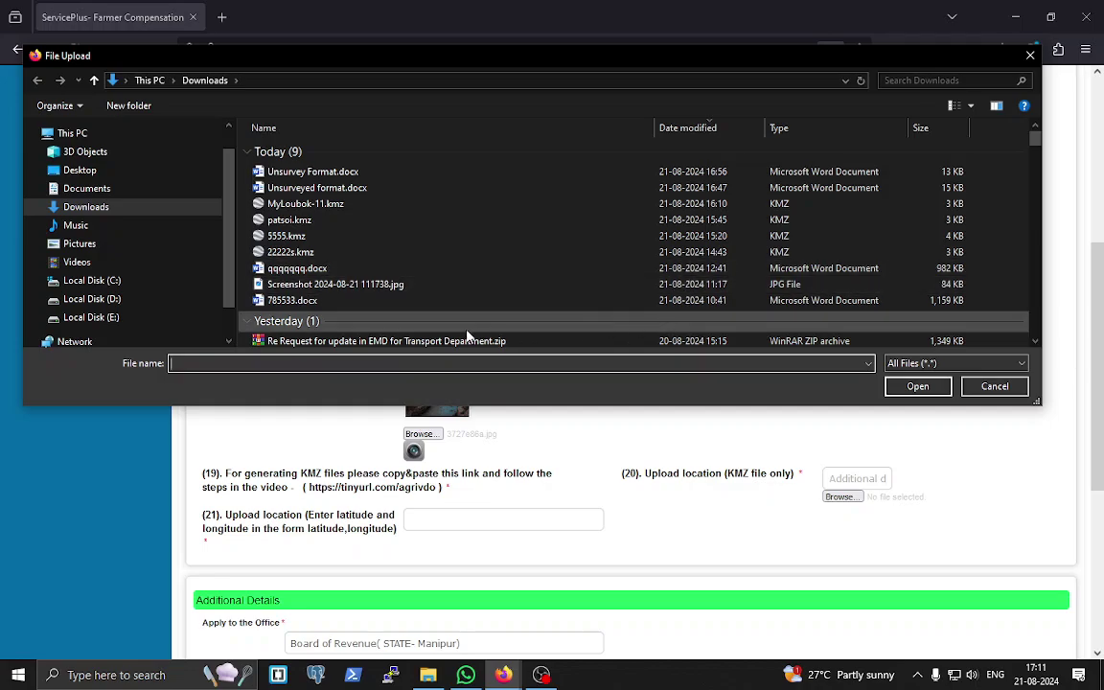
pyautogui.scroll(-1, 498, 336)
pyautogui.scroll(-5, 556, 326)
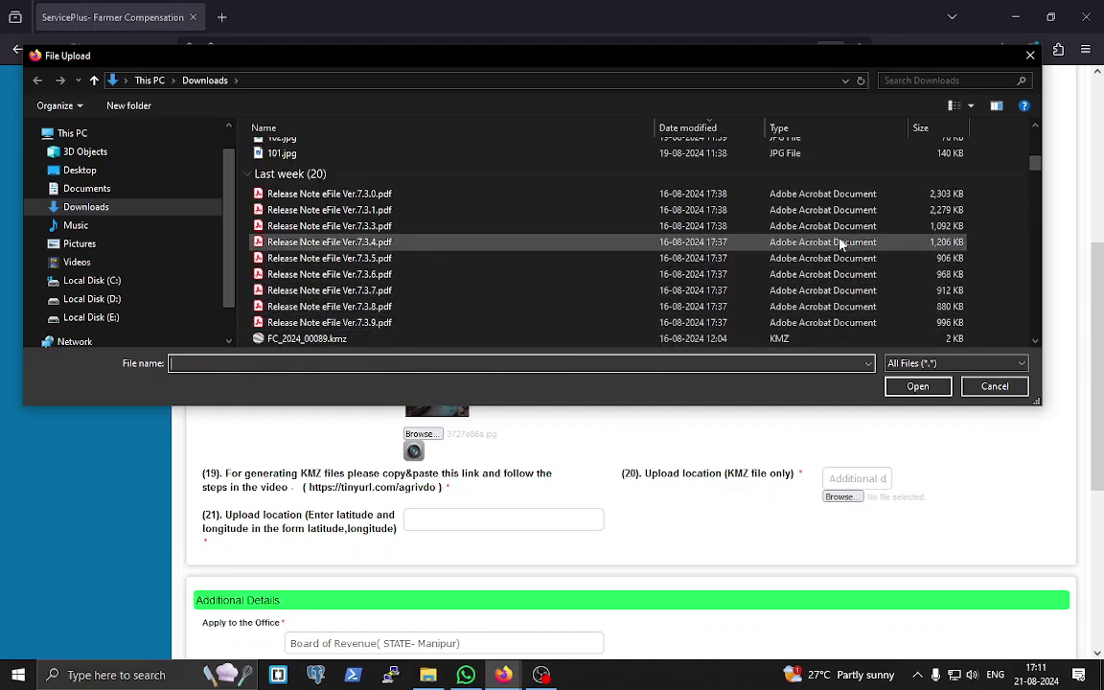
pyautogui.click(382, 243)
pyautogui.click(917, 386)
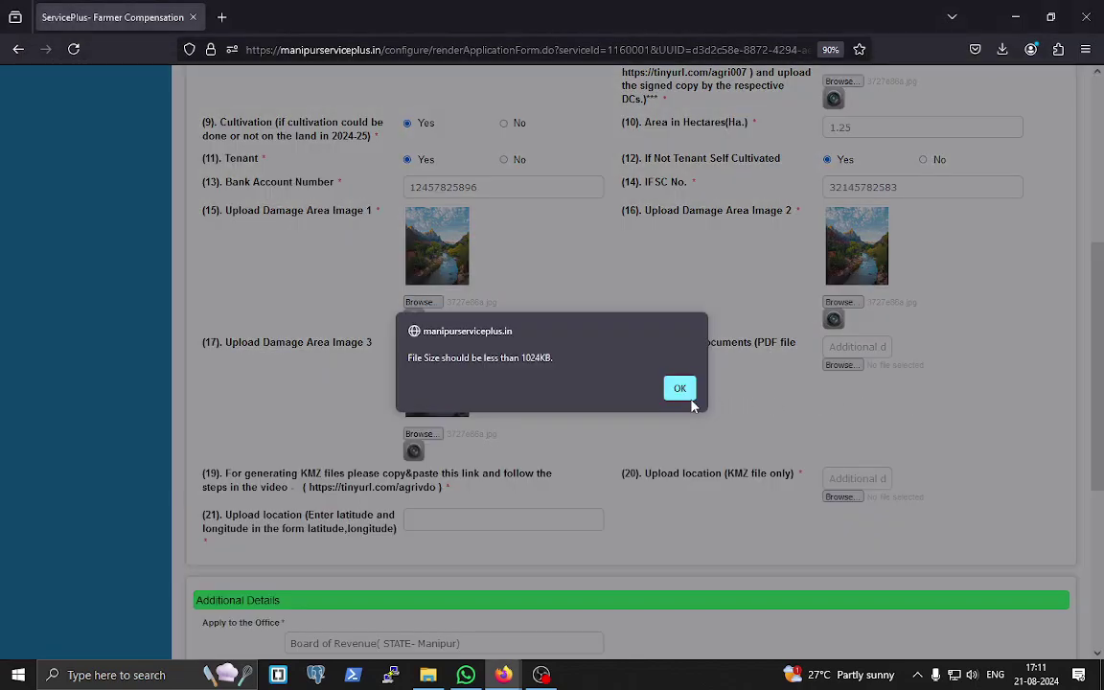
pyautogui.click(690, 388)
# - Attach Clear History & Cache; Update Browser.pdf from Downloads as the additional document
pyautogui.click(849, 369)
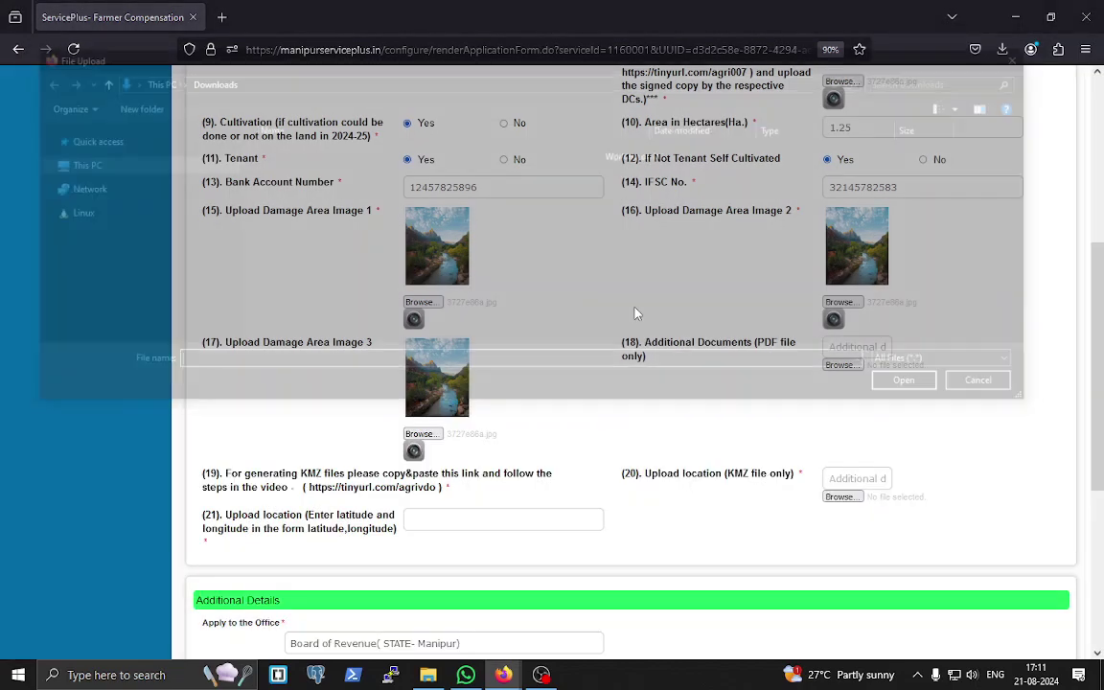
pyautogui.scroll(-5, 614, 297)
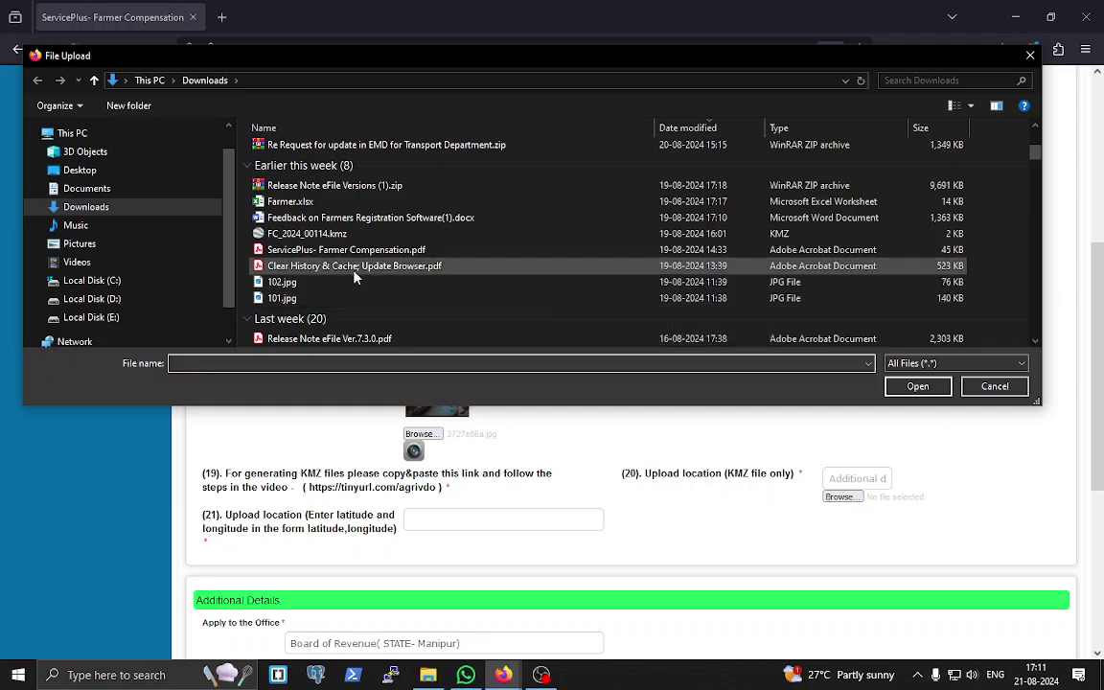
pyautogui.click(358, 273)
pyautogui.click(918, 386)
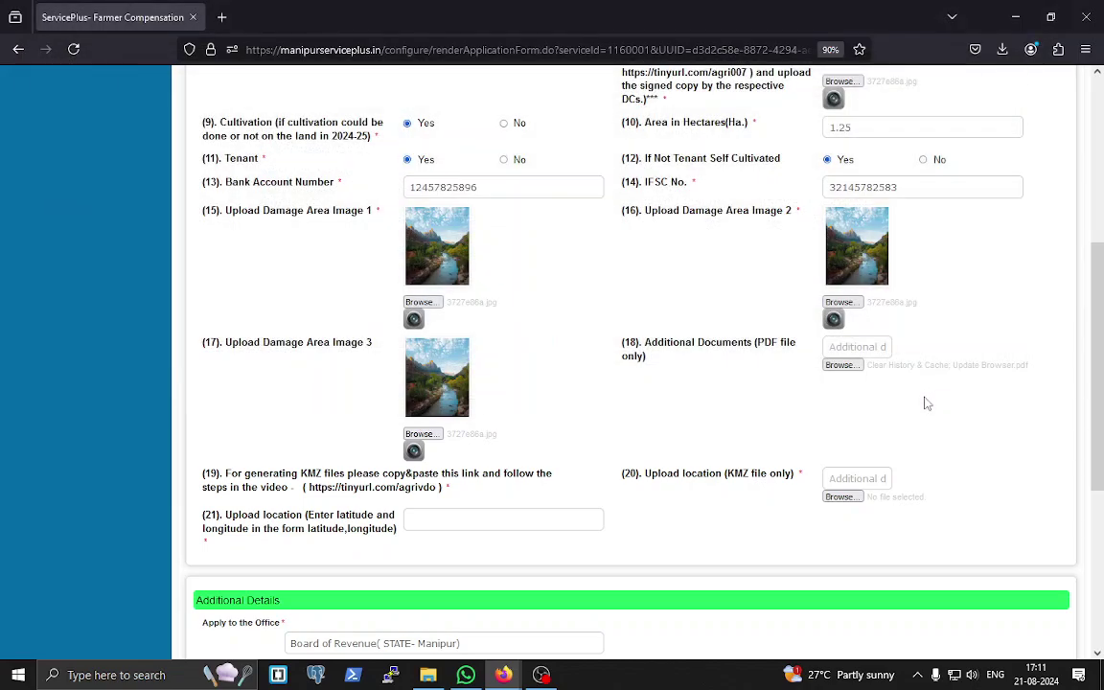
pyautogui.scroll(-1, 933, 418)
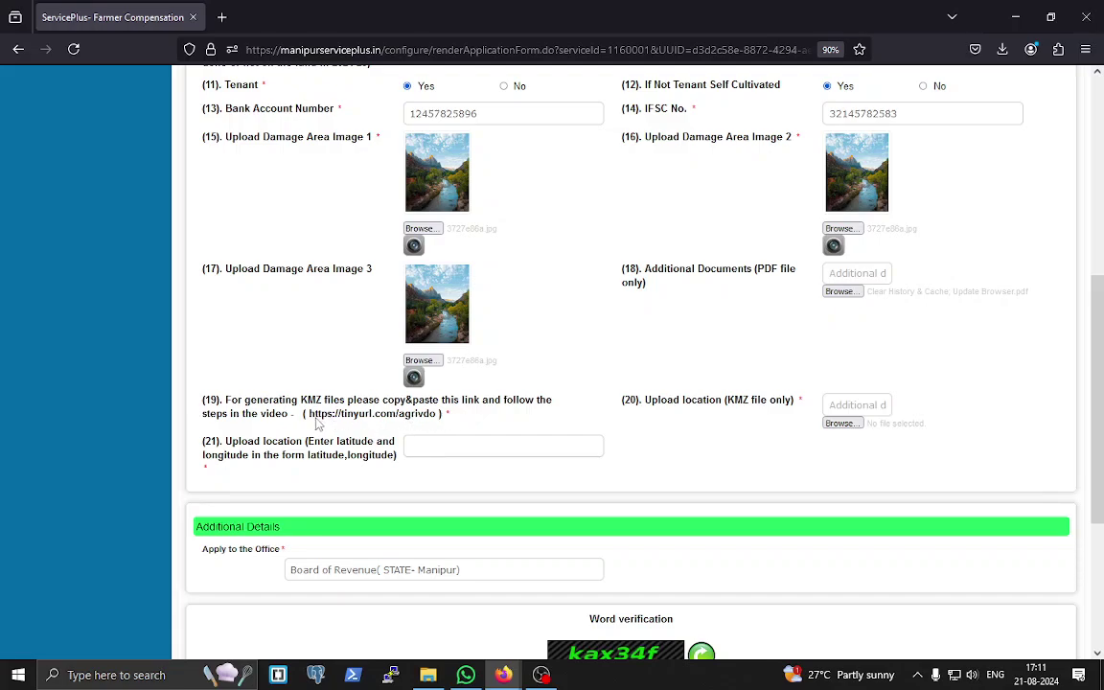
pyautogui.moveTo(309, 418); pyautogui.dragTo(436, 420)
pyautogui.hotkey('ctrl', 'c')
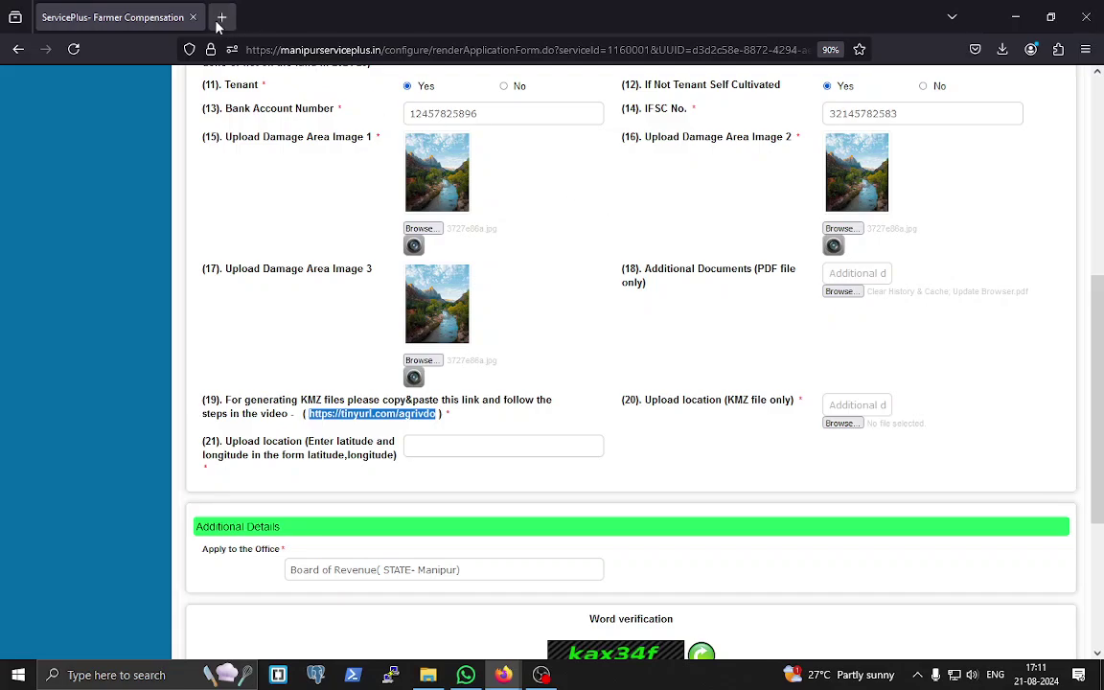
pyautogui.click(222, 17)
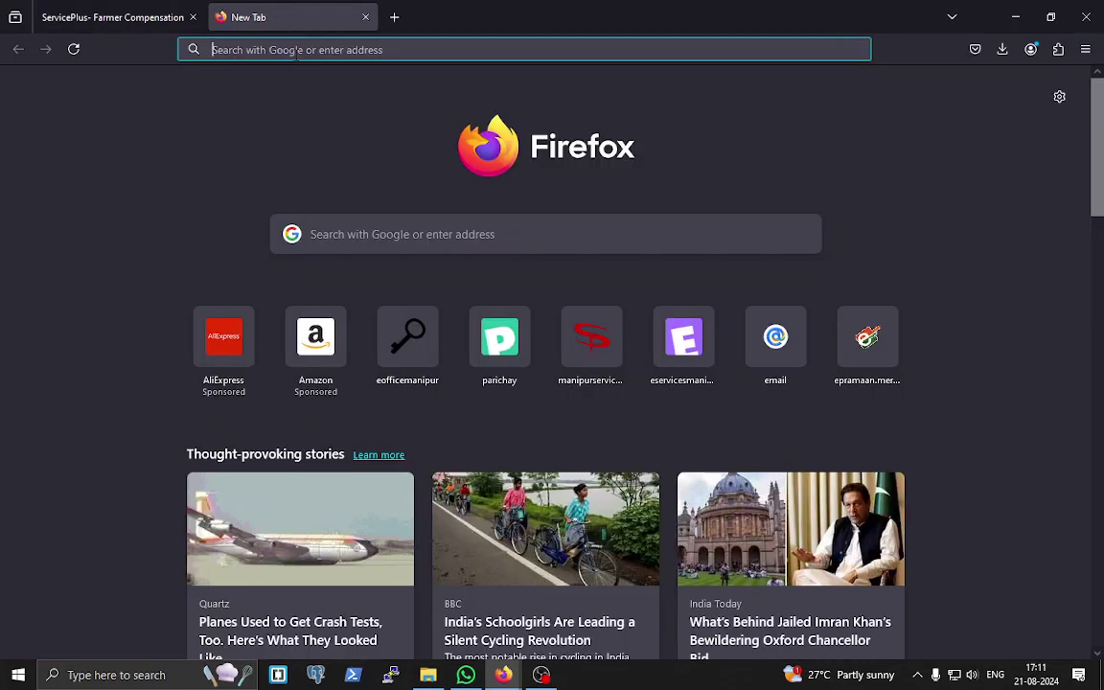
pyautogui.hotkey('ctrl', 'v')
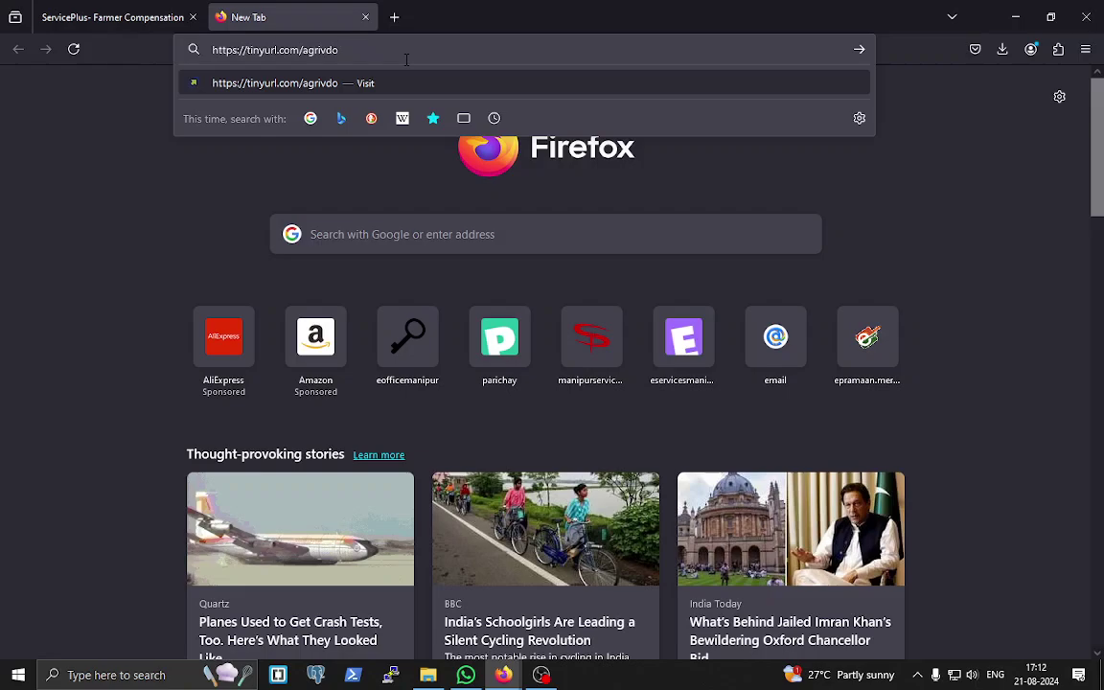
pyautogui.press('Return')
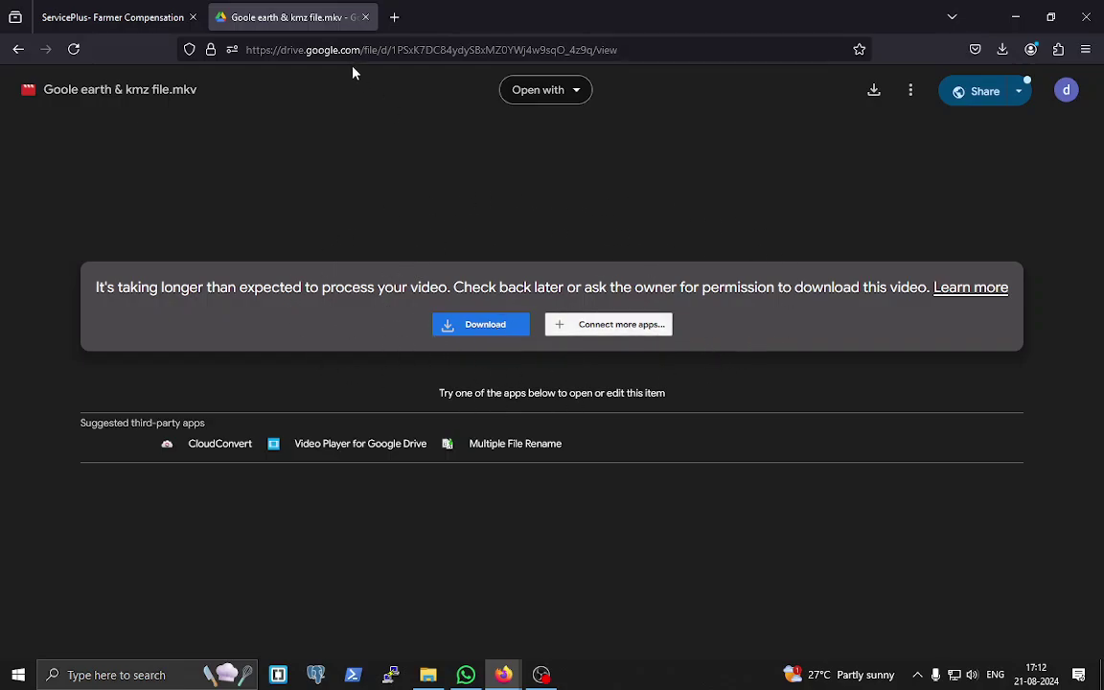
pyautogui.click(365, 18)
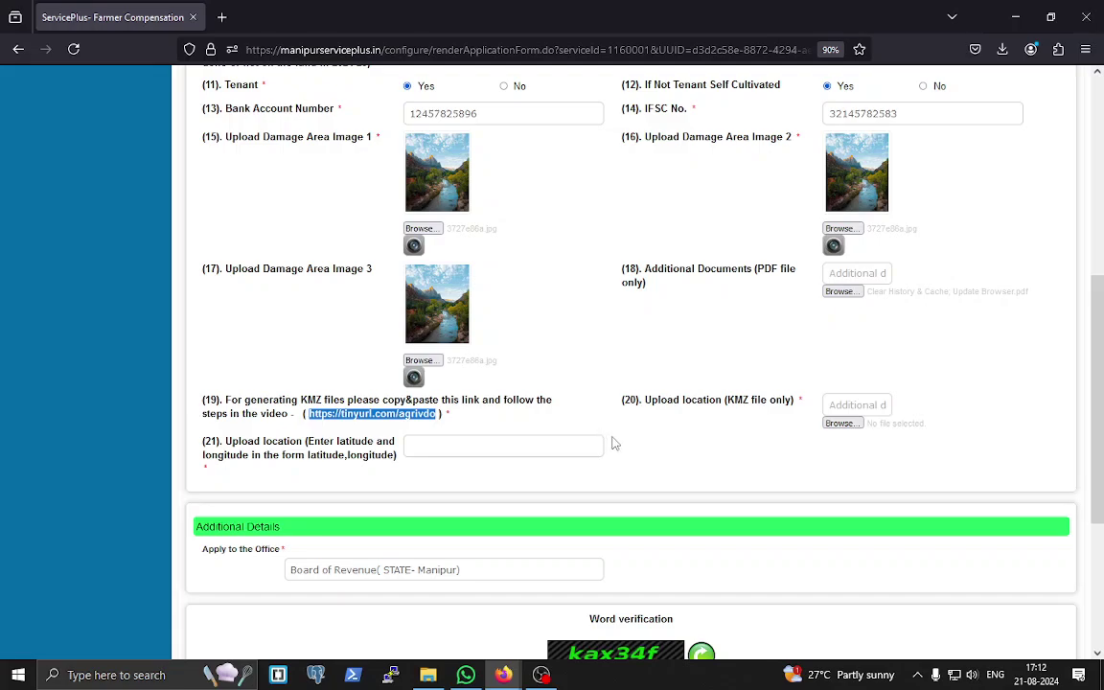
# - Upload MyLoubok-11.kmz as the item 20 location file, replacing the initial 5555.kmz
pyautogui.click(842, 423)
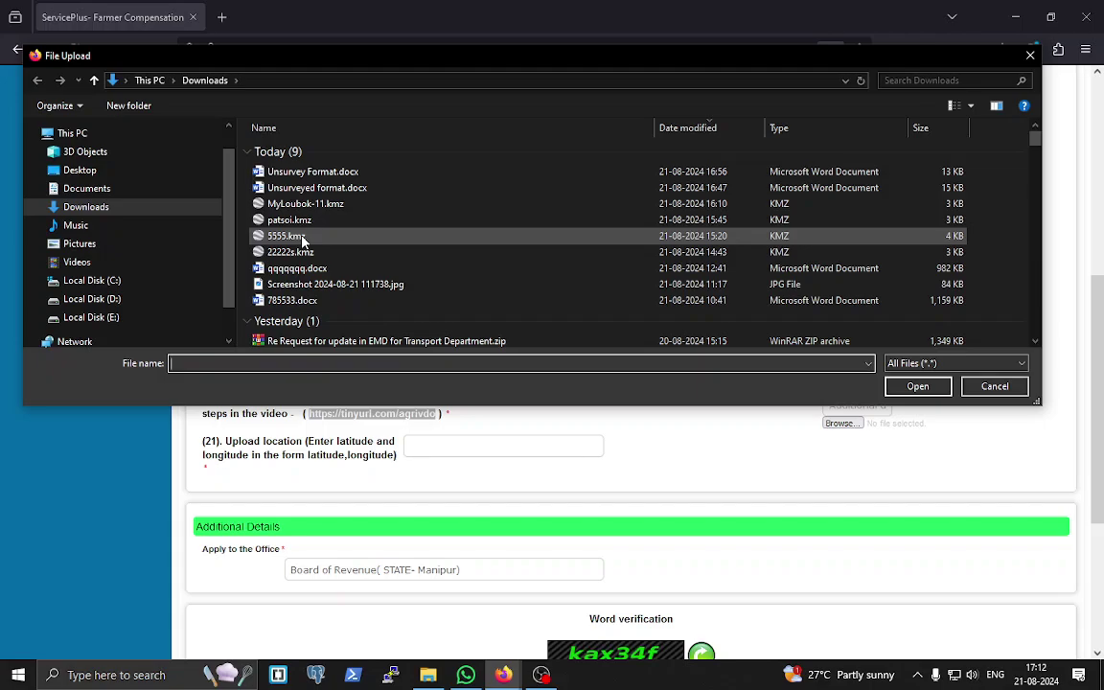
pyautogui.click(301, 236)
pyautogui.click(917, 386)
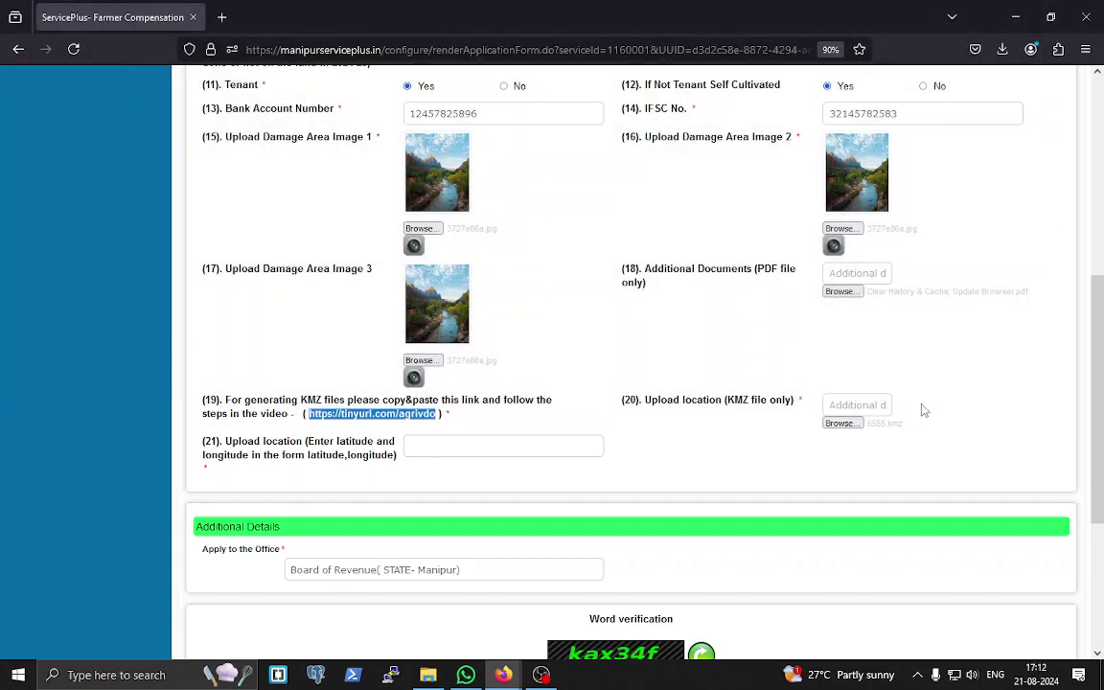
pyautogui.click(858, 424)
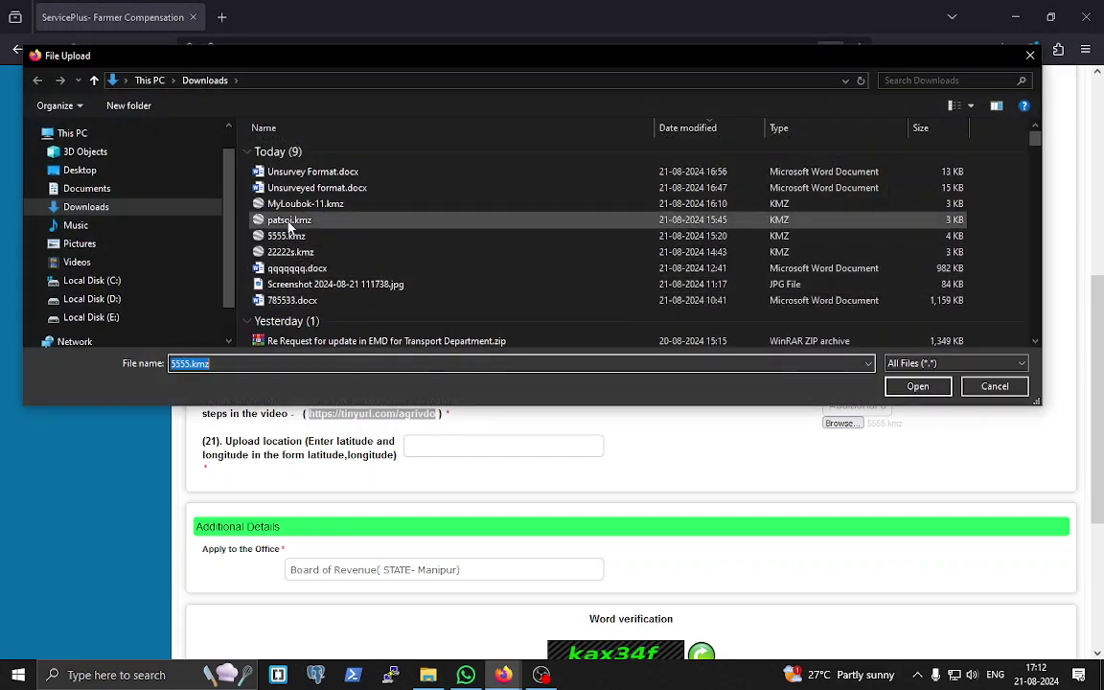
pyautogui.click(289, 222)
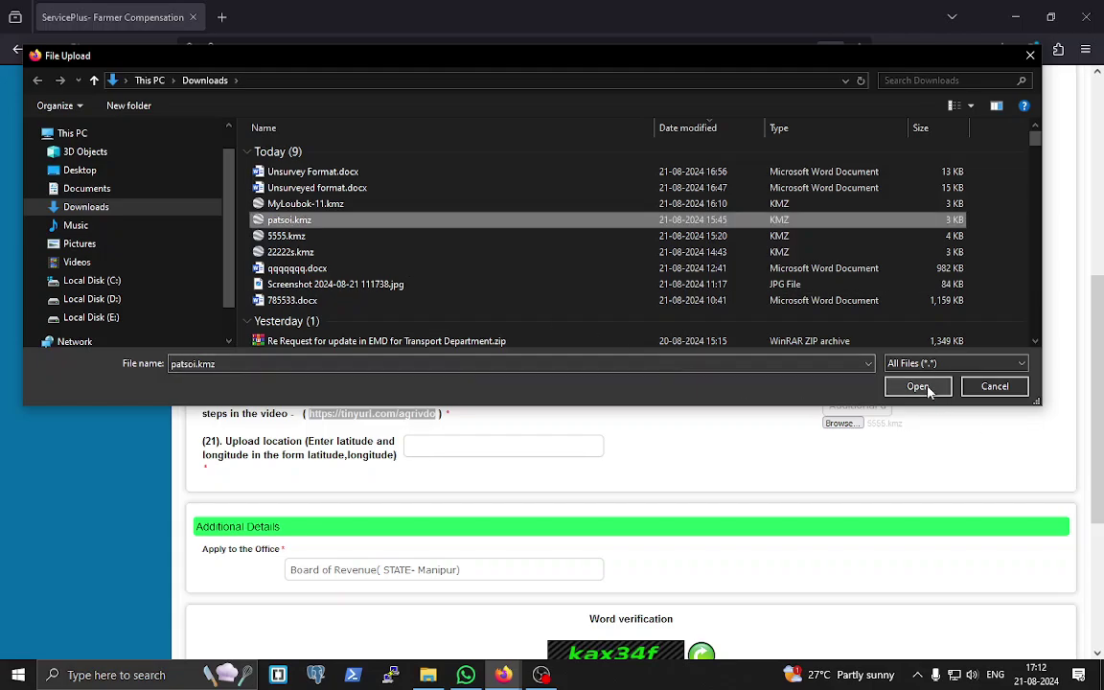
pyautogui.click(292, 204)
pyautogui.click(912, 388)
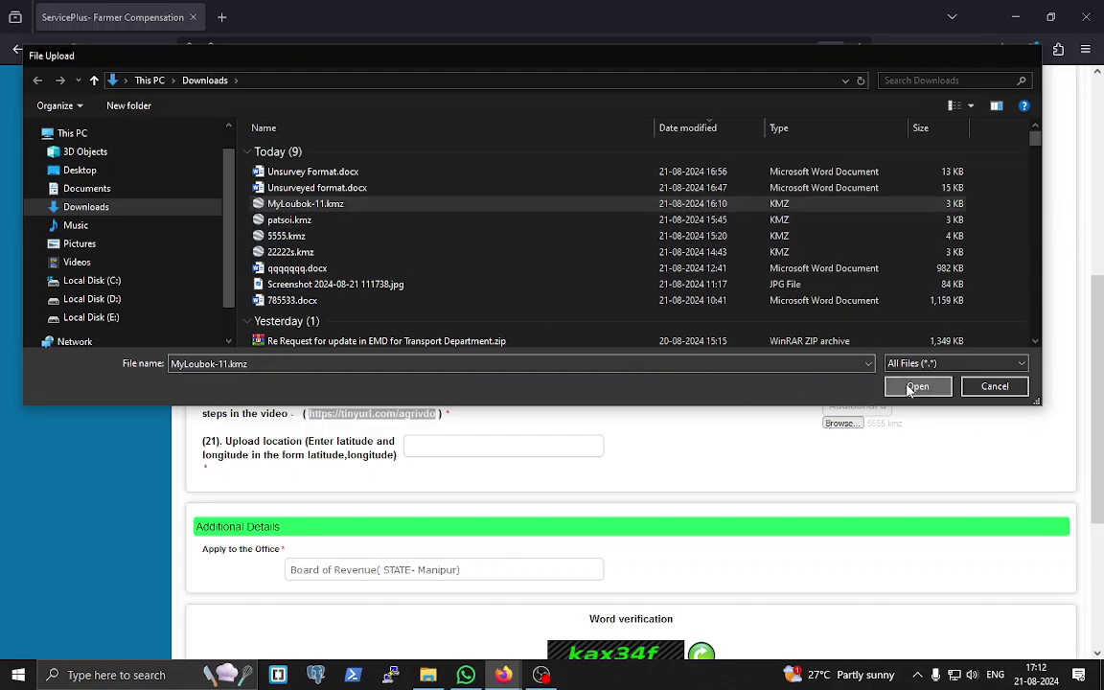
pyautogui.scroll(-1, 714, 453)
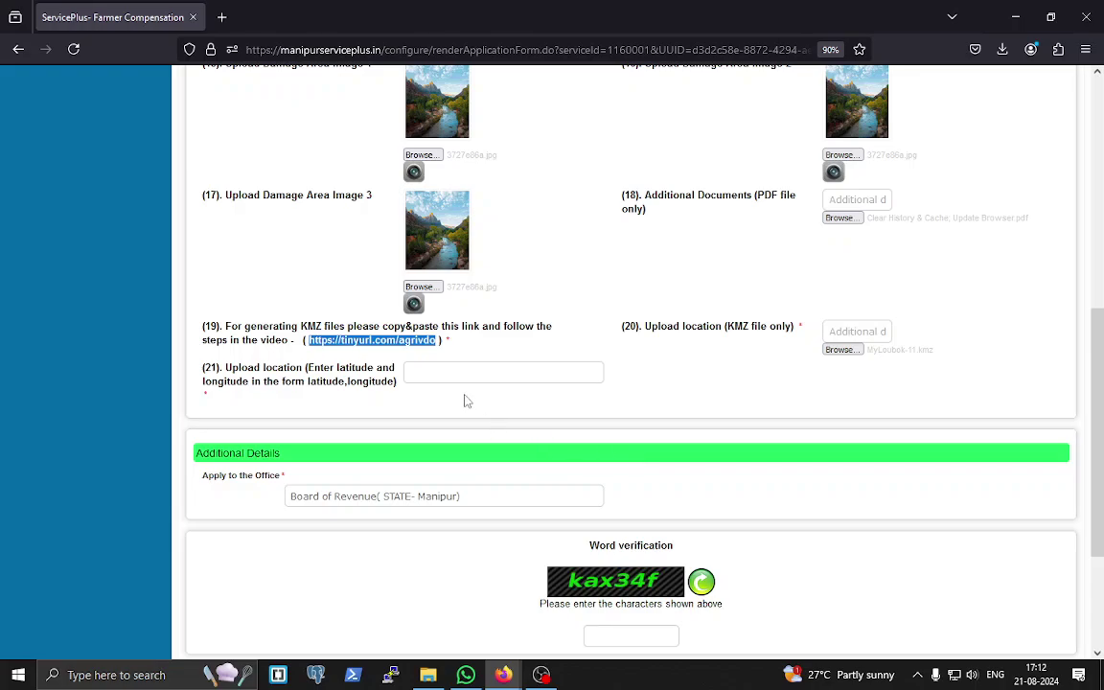
# - Enter latitude,longitude 1234,2345 and submit the Farmer Compensation form
pyautogui.click(439, 372)
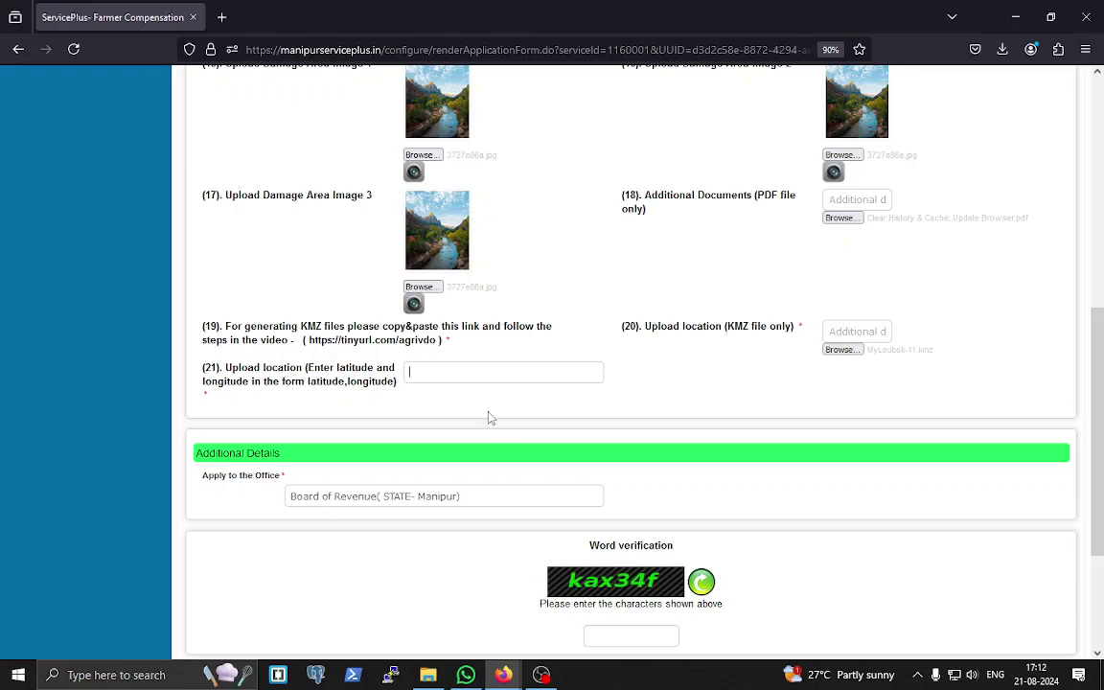
pyautogui.write('1234,2345')
pyautogui.scroll(-3, 584, 544)
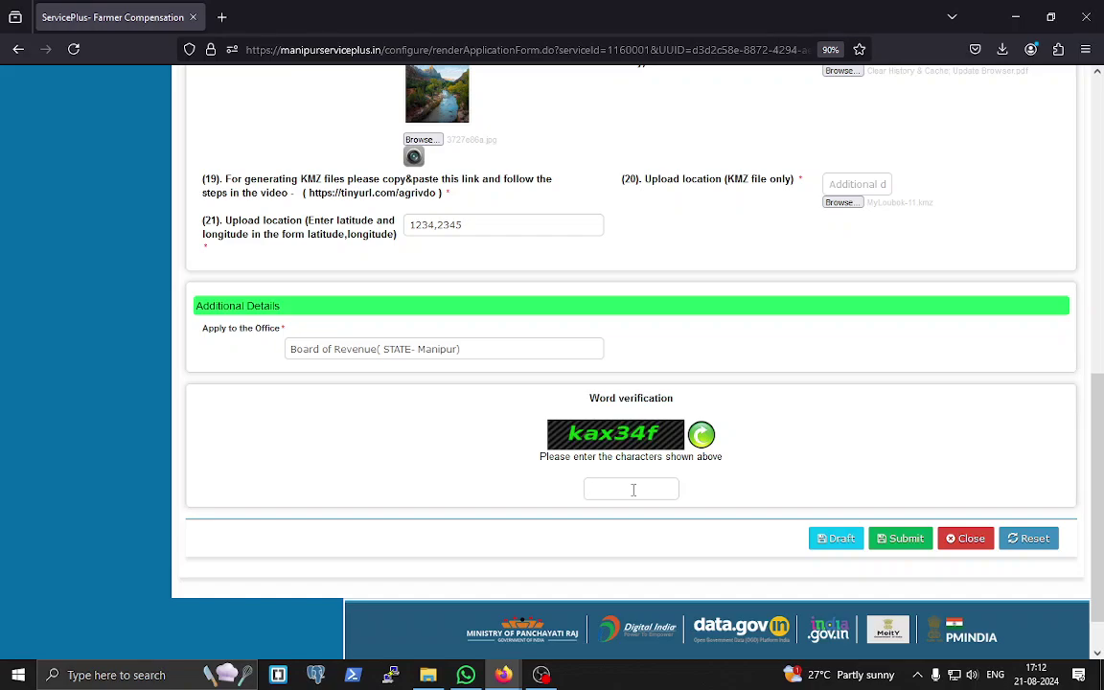
pyautogui.click(905, 539)
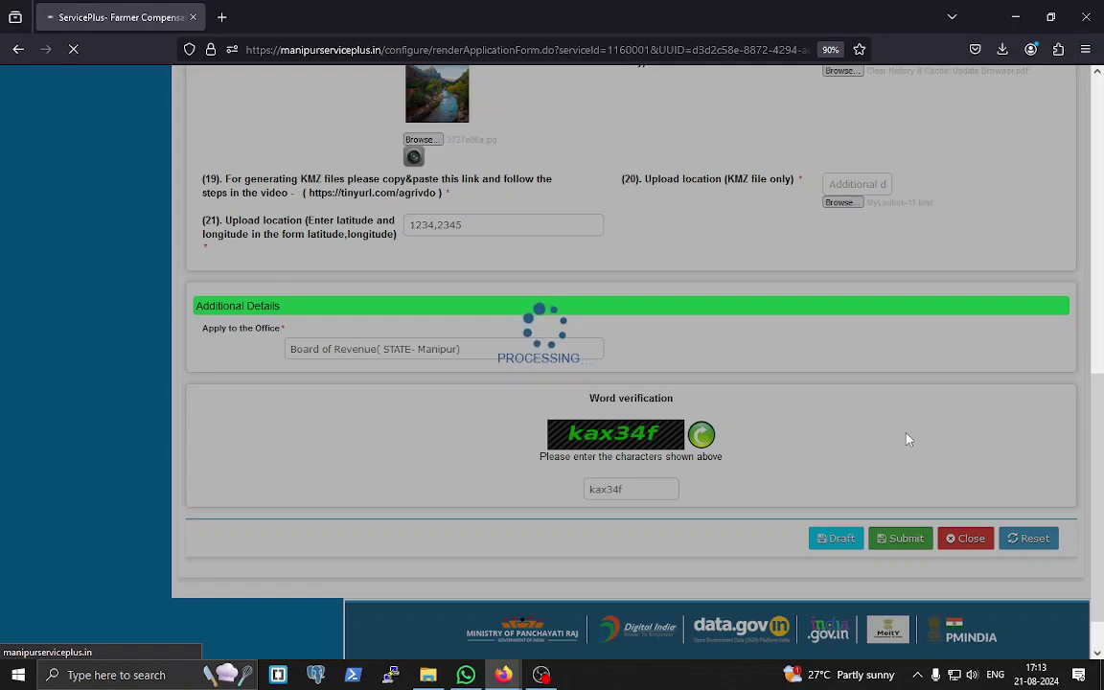
# - Review the application preview and submit it to DC Imphal East
pyautogui.moveTo(546, 679)
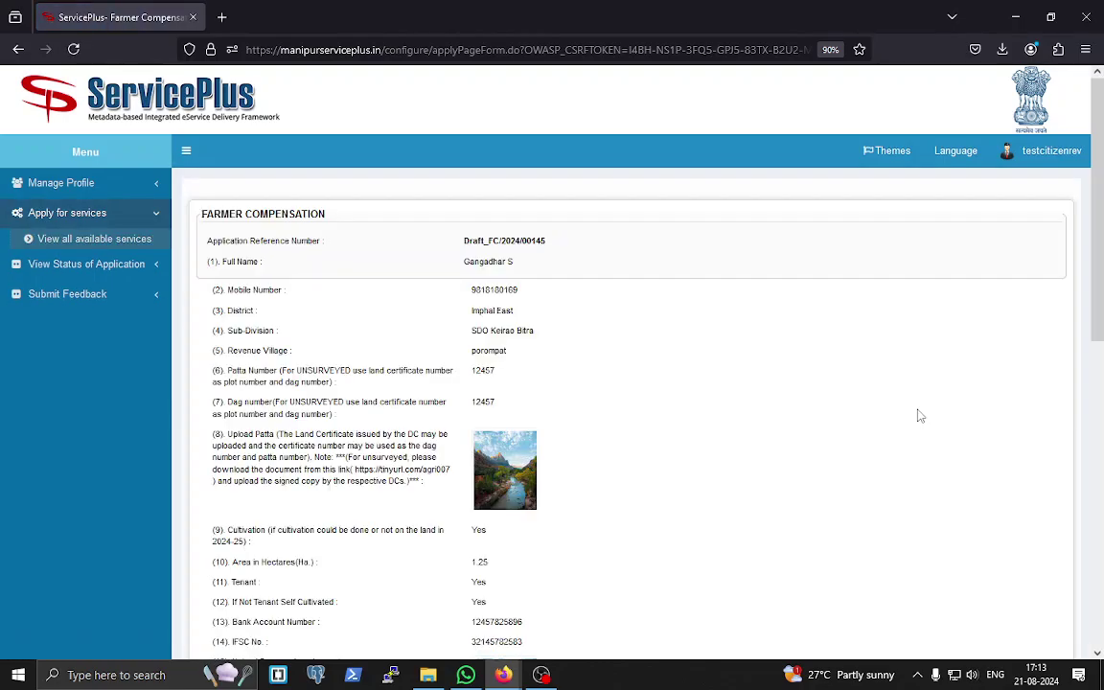
pyautogui.scroll(-1, 887, 416)
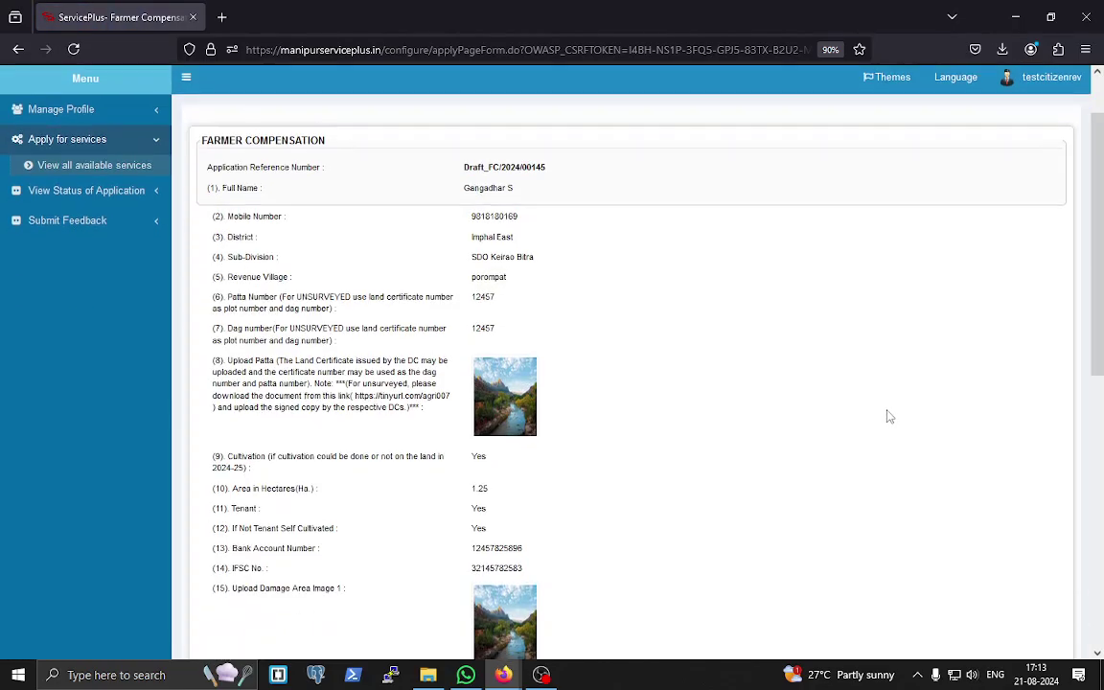
pyautogui.scroll(-2, 888, 416)
pyautogui.scroll(-5, 889, 416)
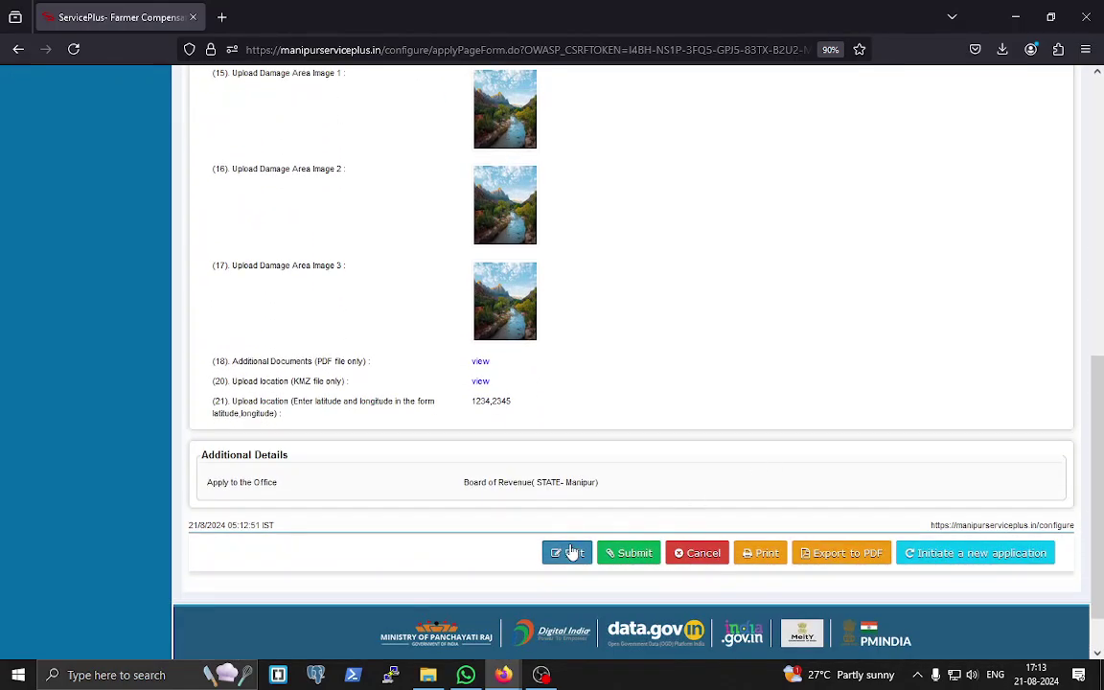
pyautogui.click(637, 554)
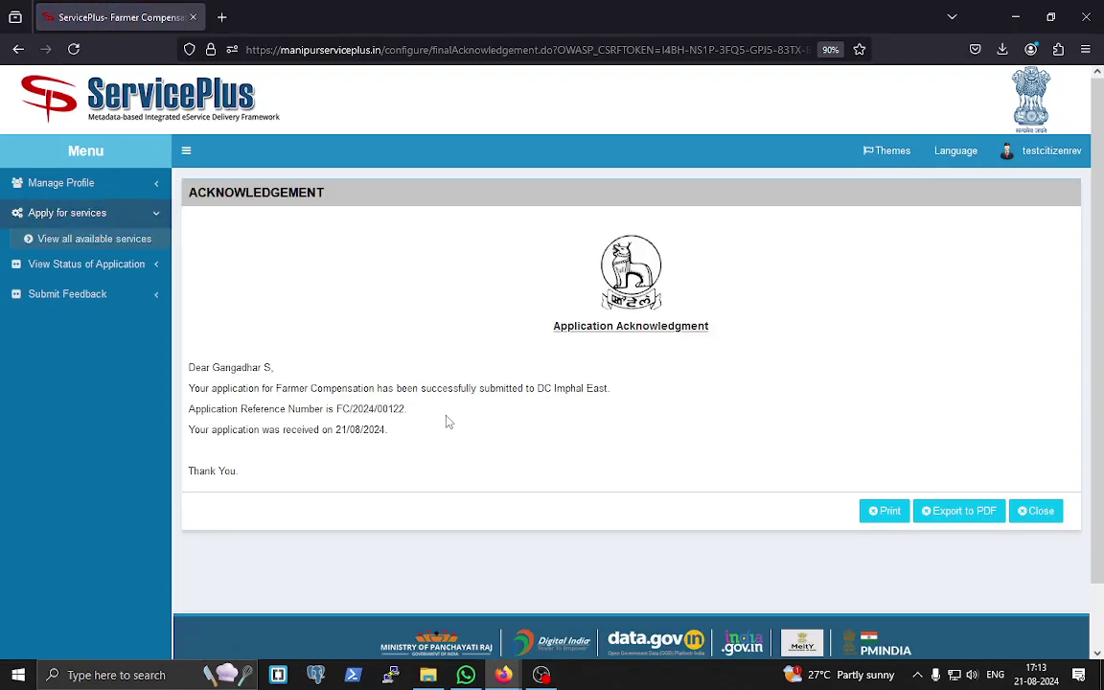
# - Export the acknowledgement to PDF, preview the downloaded file, and close its tab
pyautogui.moveTo(336, 408); pyautogui.dragTo(407, 409)
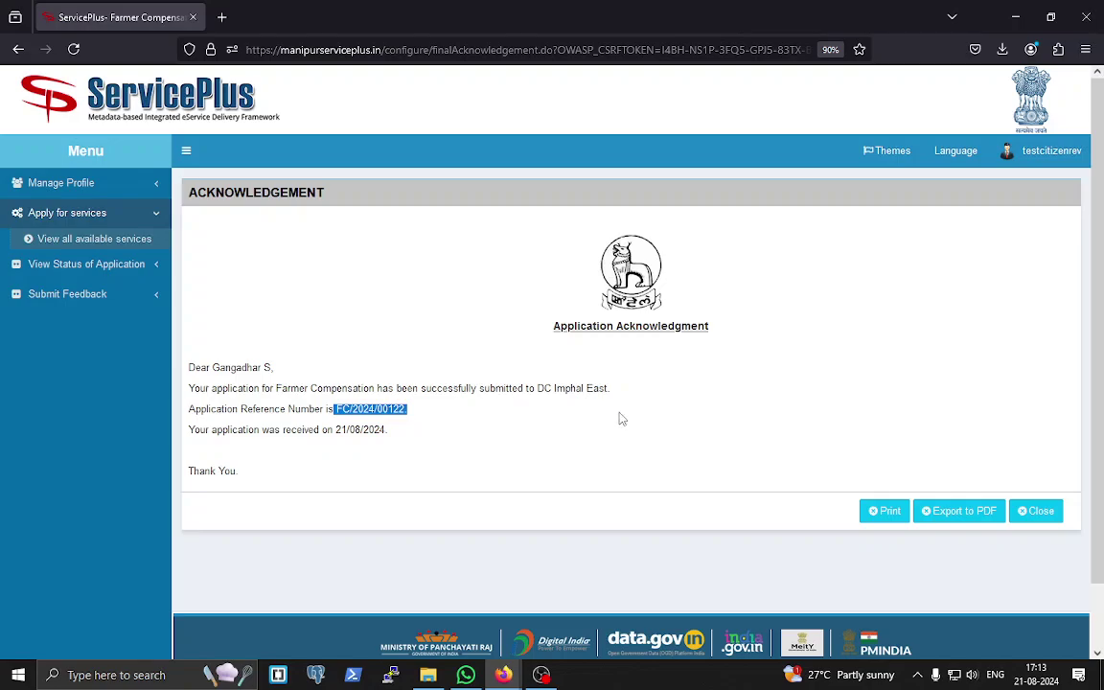
pyautogui.moveTo(540, 388); pyautogui.dragTo(609, 388)
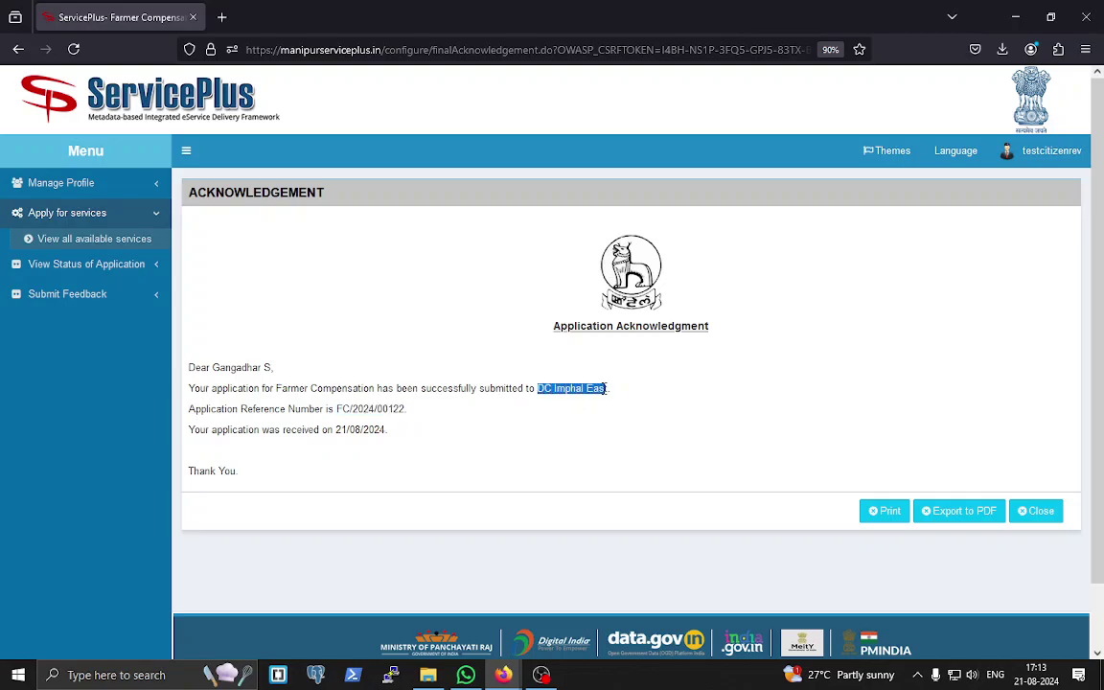
pyautogui.click(656, 417)
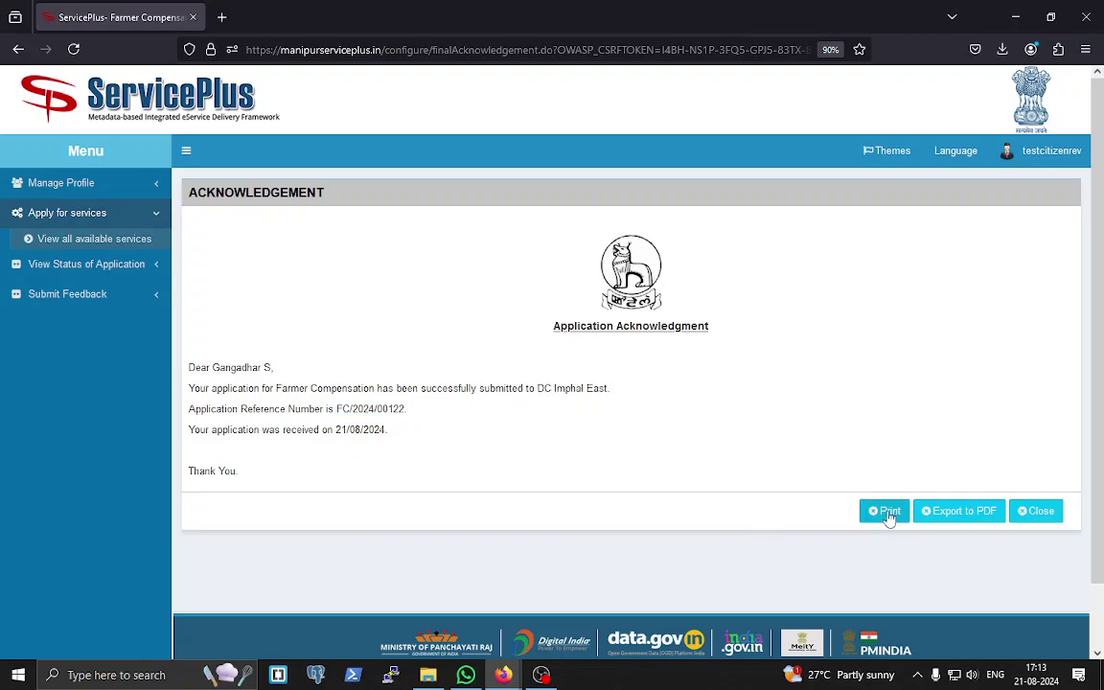
pyautogui.click(966, 521)
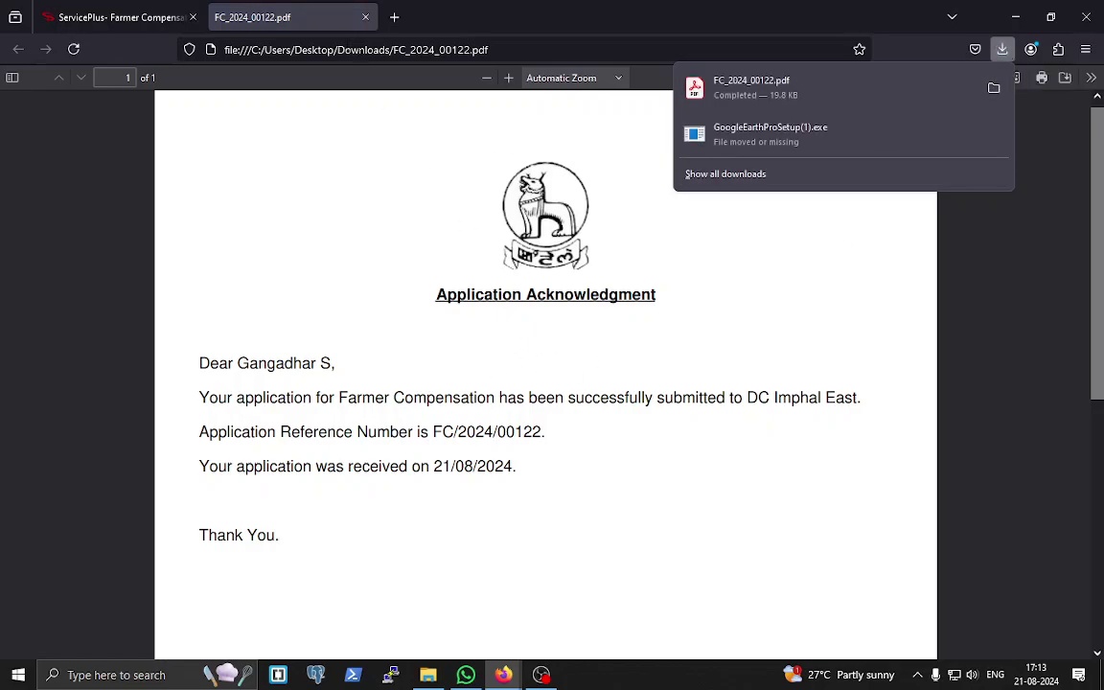
pyautogui.click(365, 17)
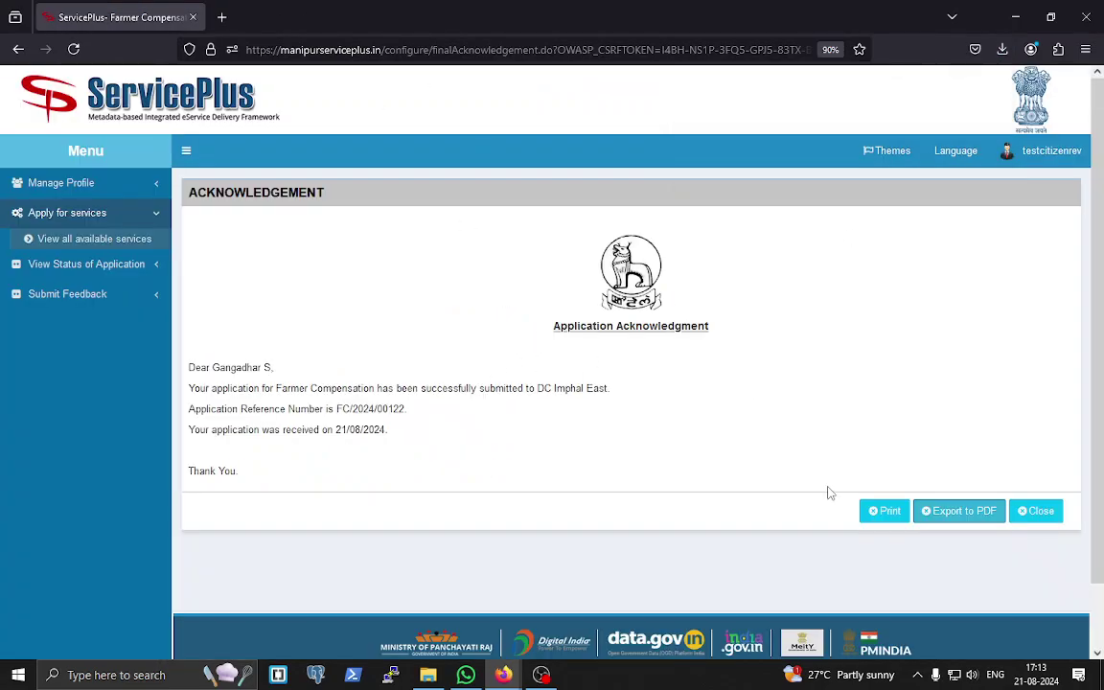
# - Close the acknowledgement page and log out of the citizen account
pyautogui.click(1041, 512)
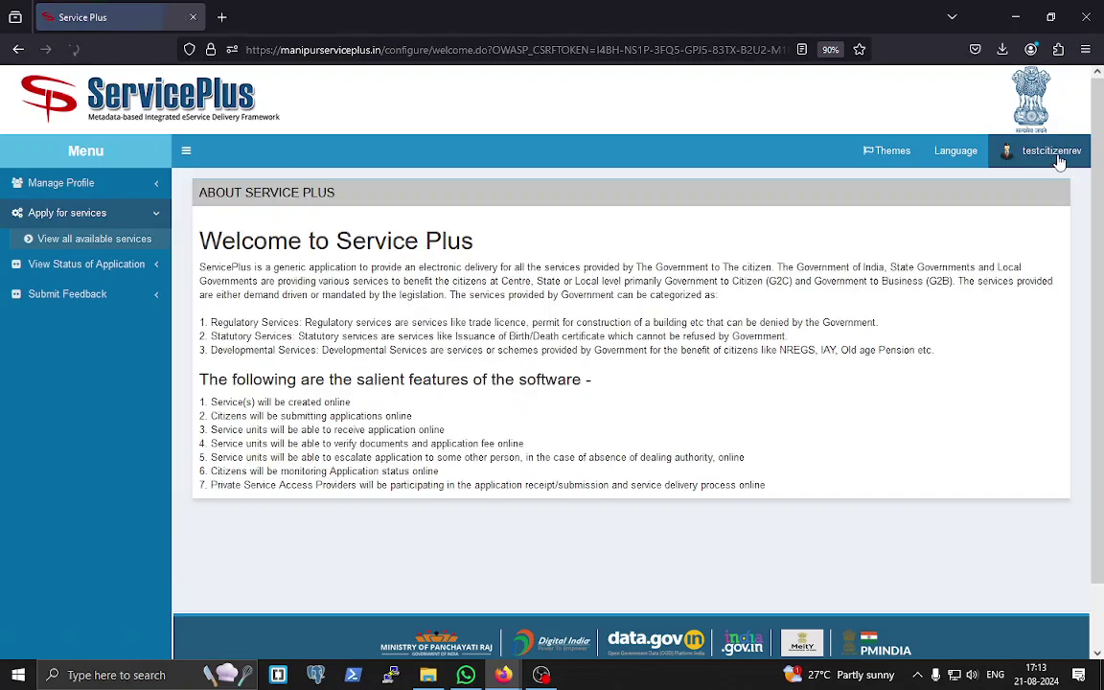
pyautogui.click(1059, 155)
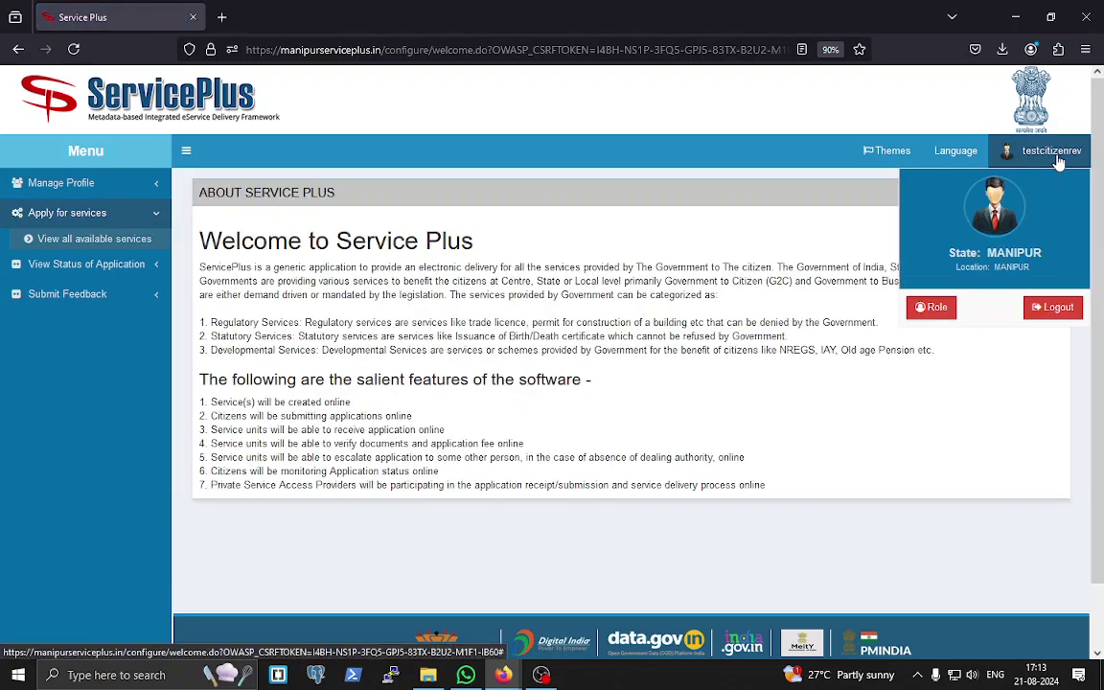
pyautogui.click(1053, 309)
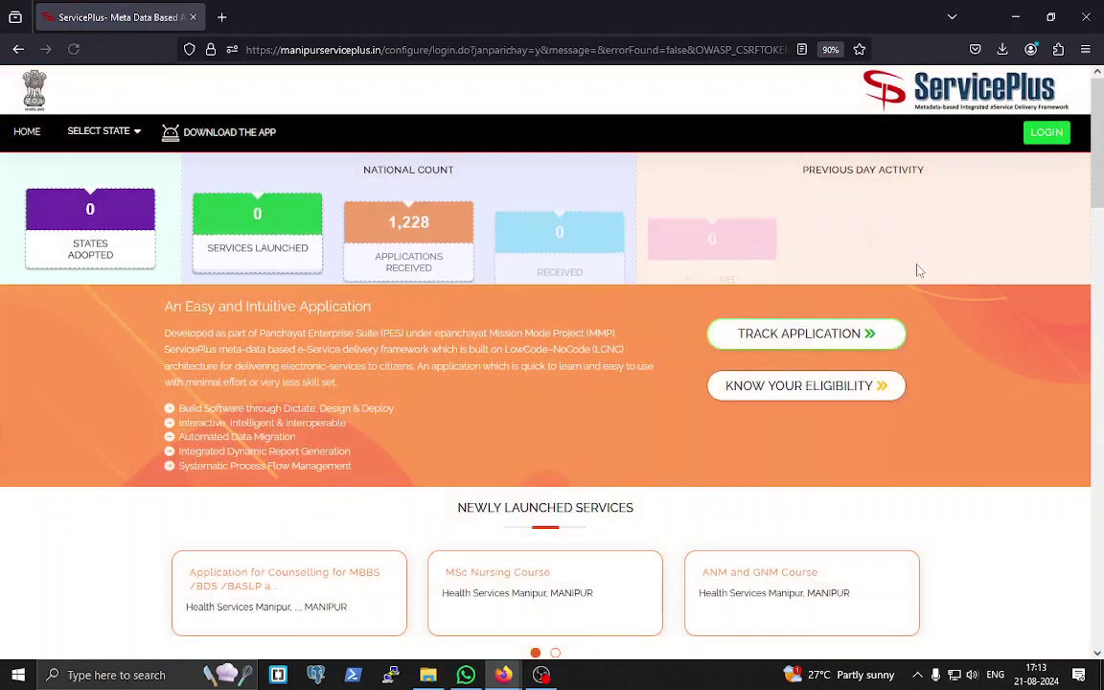
# - Sign in with the saved DC Imphal East login and captcha, then open the Message Box inbox
pyautogui.click(1049, 134)
pyautogui.click(551, 252)
pyautogui.click(539, 379)
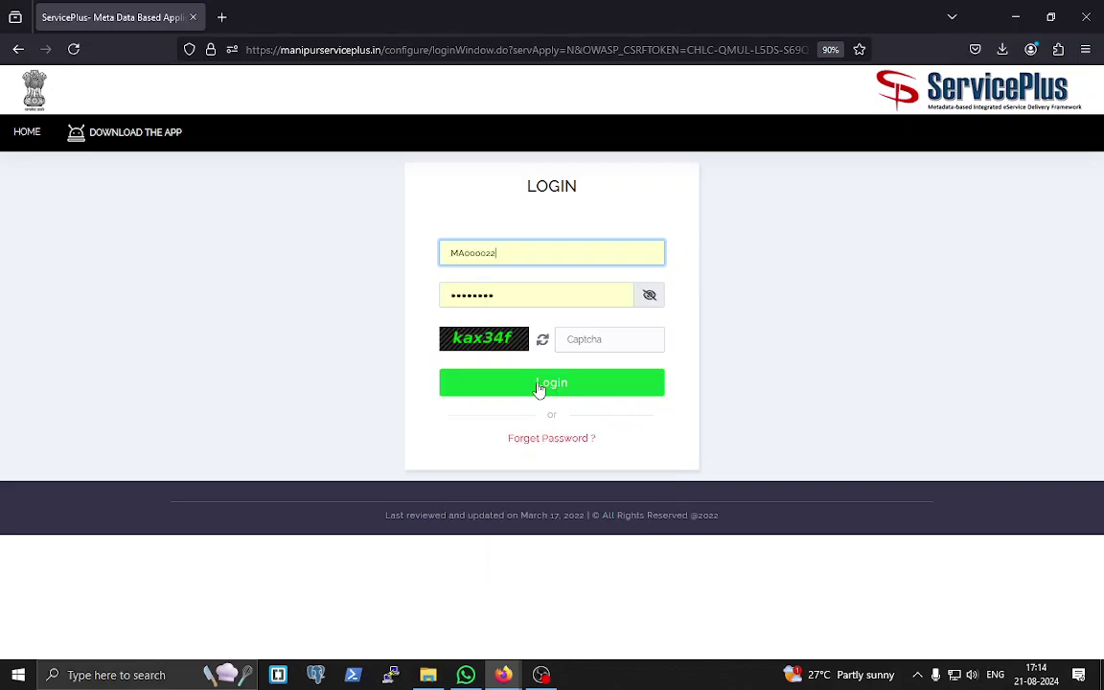
pyautogui.click(600, 348)
pyautogui.write('ka')
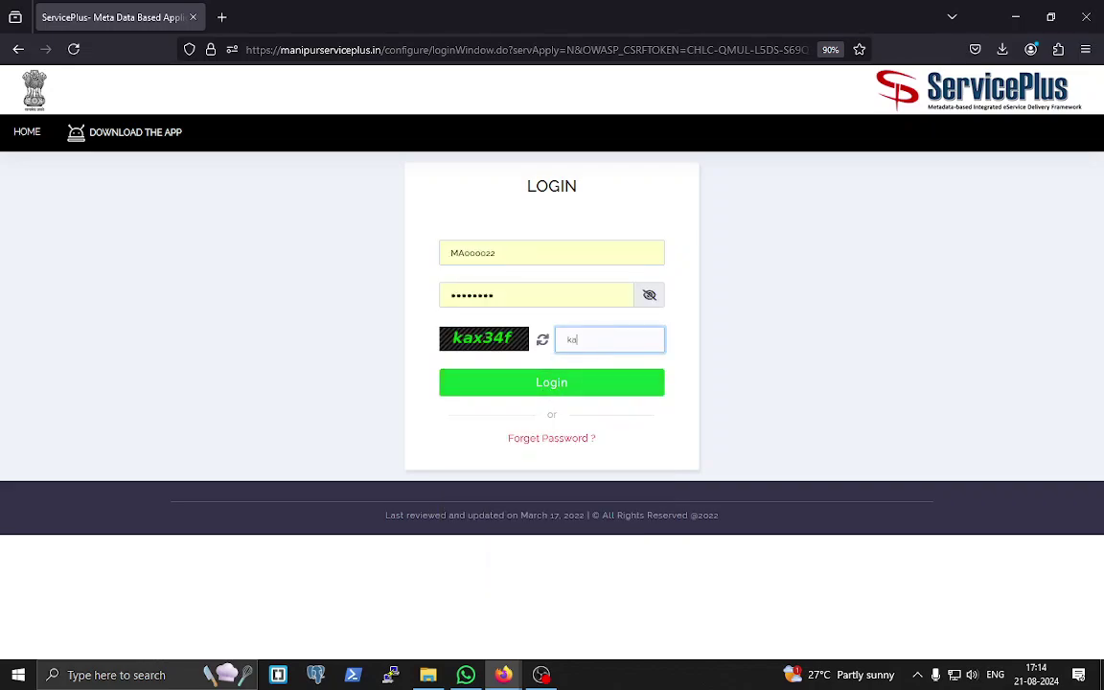
pyautogui.write('x34f')
pyautogui.press('Return')
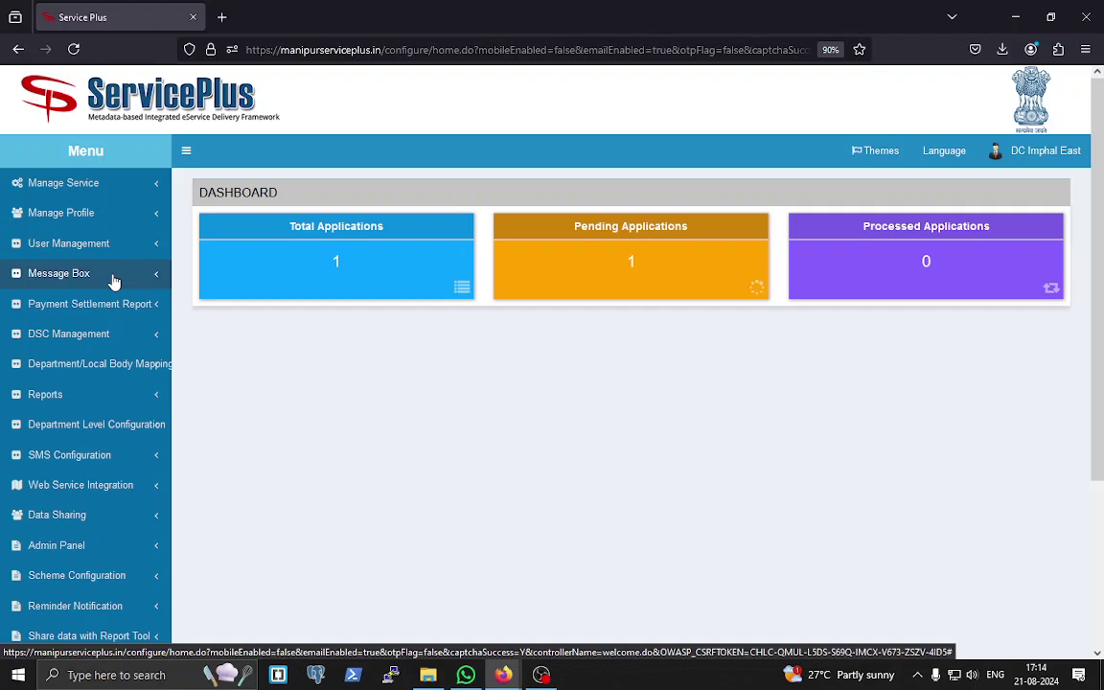
pyautogui.click(113, 280)
pyautogui.click(49, 300)
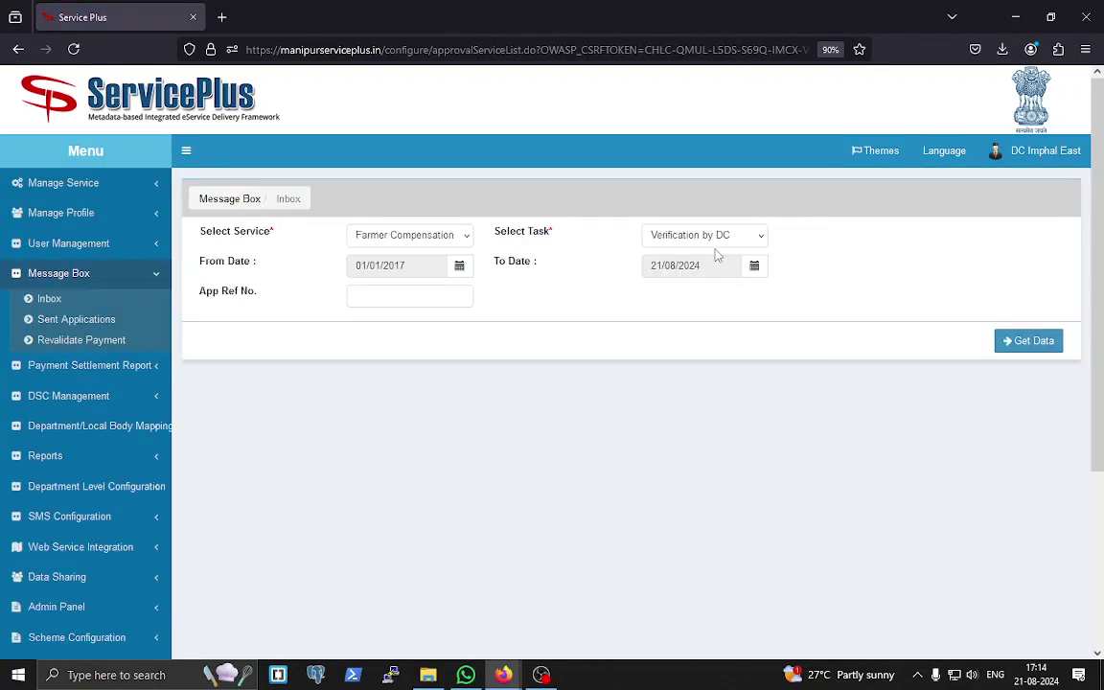
# - Fetch the DC inbox data and pull the Initiated Farmer Compensation application
pyautogui.click(1035, 345)
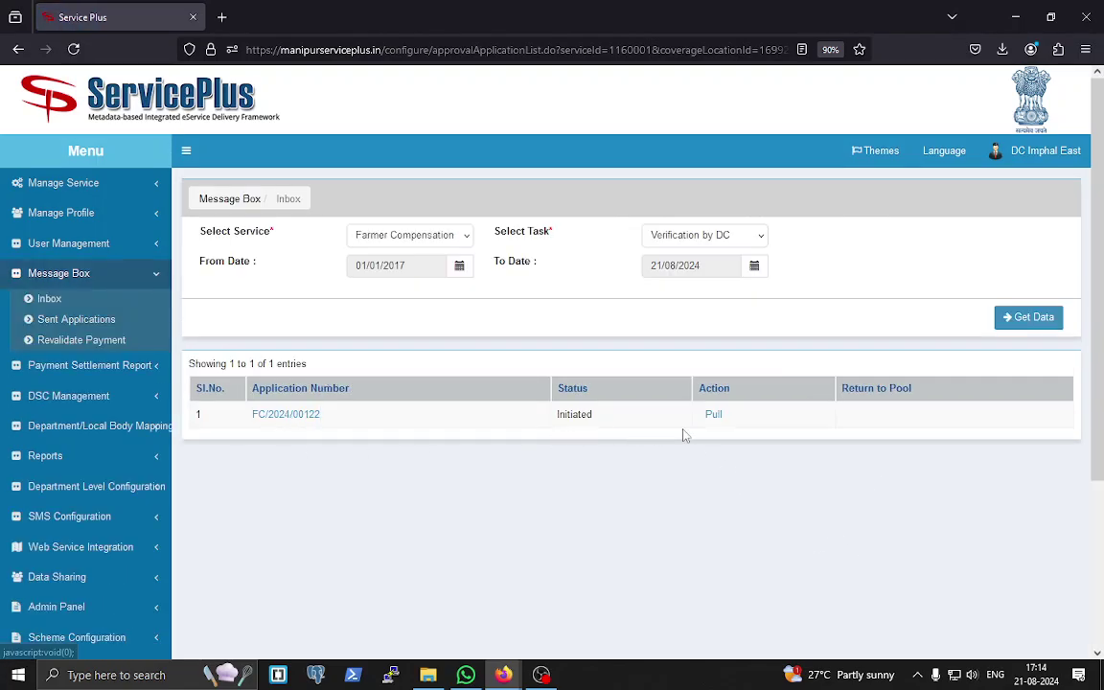
pyautogui.click(714, 417)
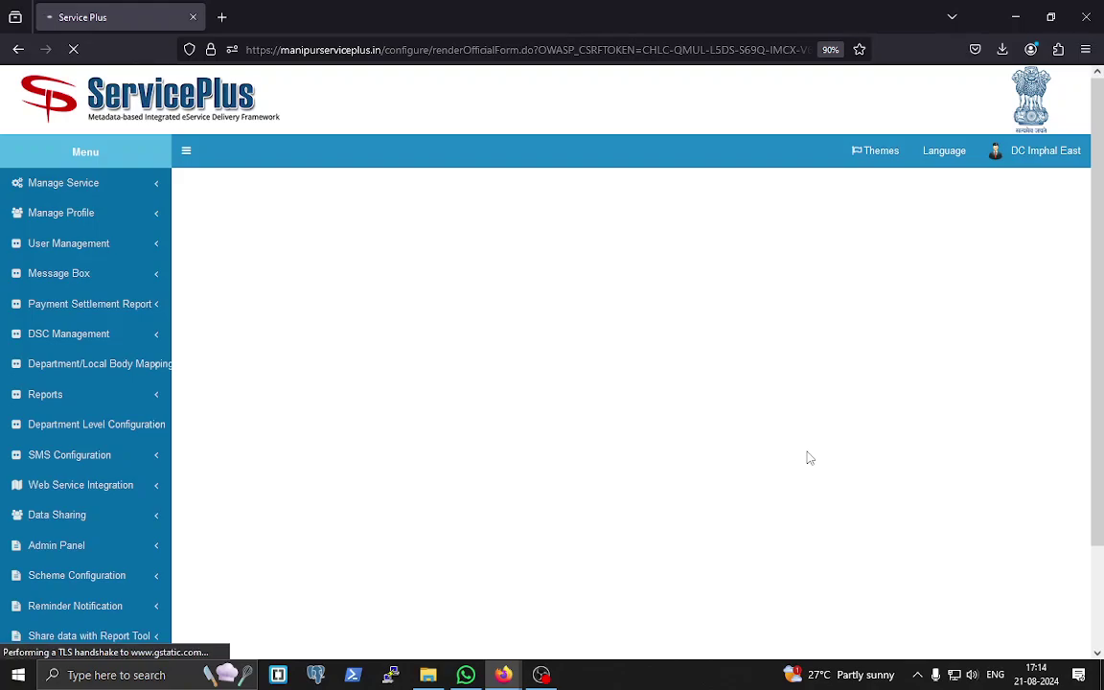
# - Review the processing history and the citizen's submitted application details
pyautogui.scroll(-2, 806, 457)
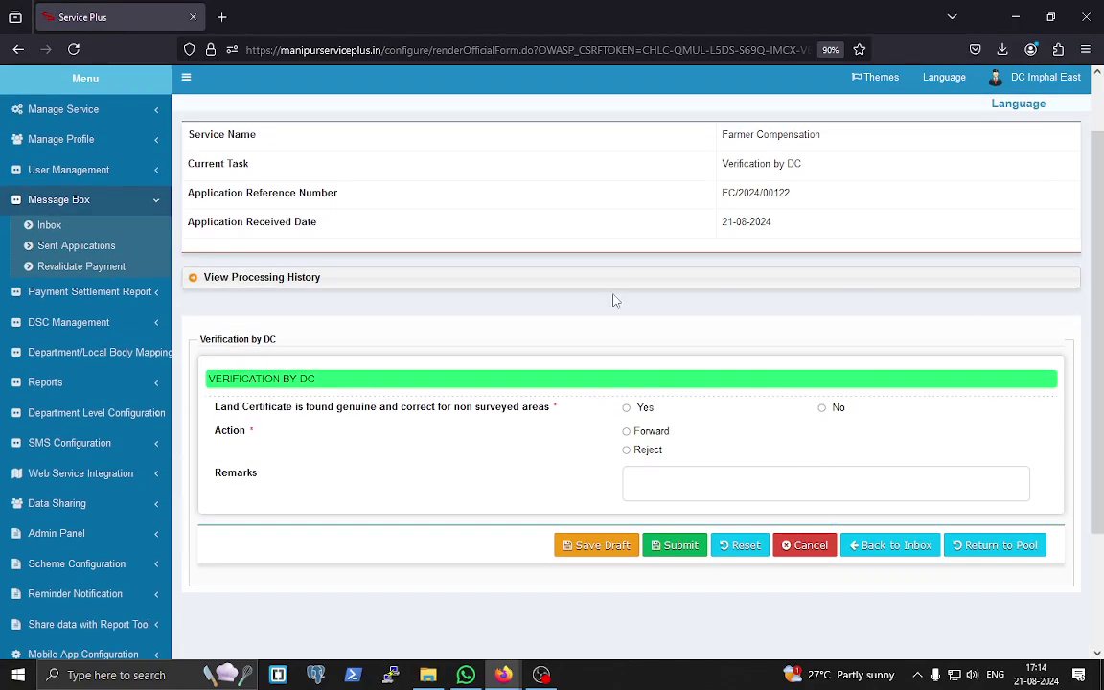
pyautogui.click(195, 280)
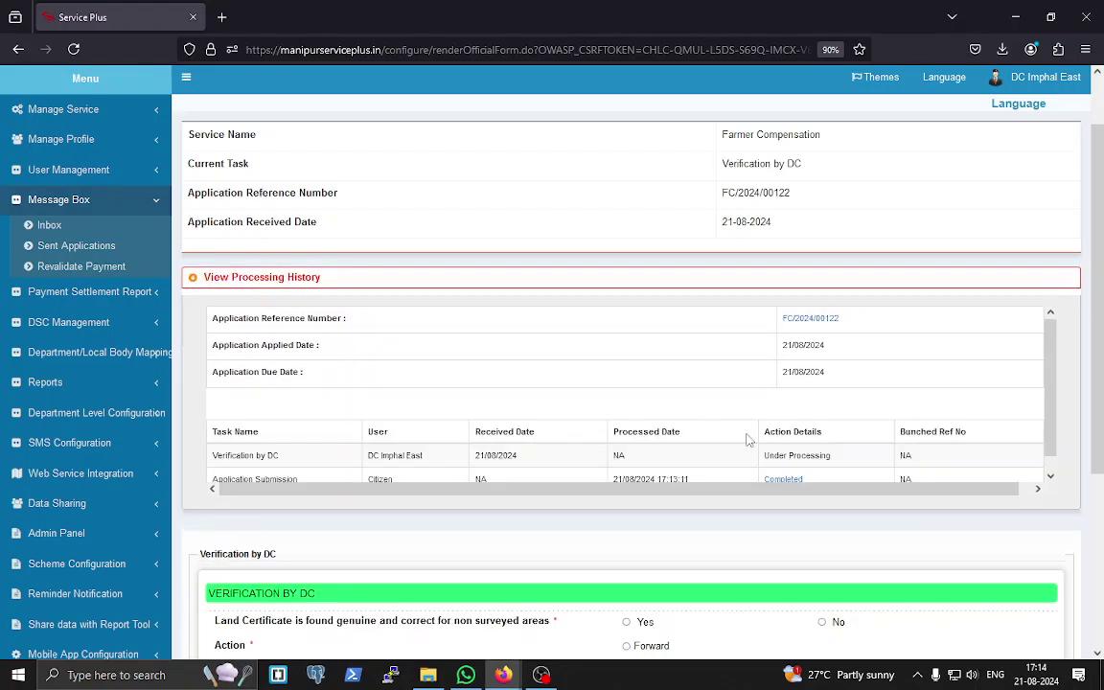
pyautogui.scroll(-3, 878, 398)
pyautogui.scroll(2, 880, 326)
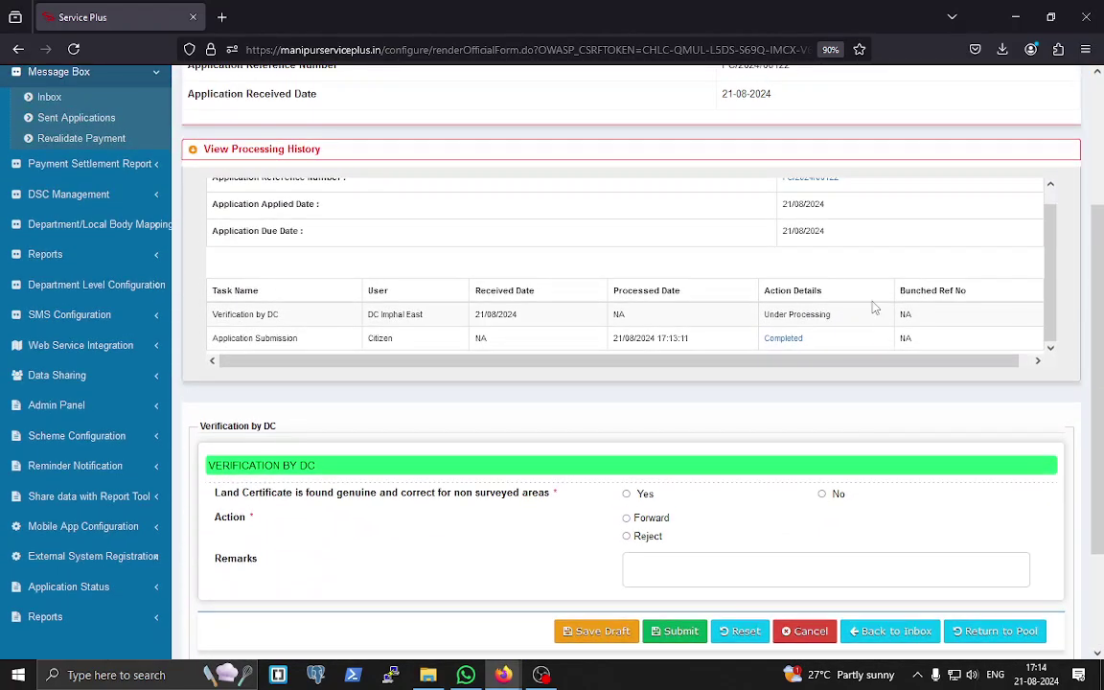
pyautogui.click(793, 341)
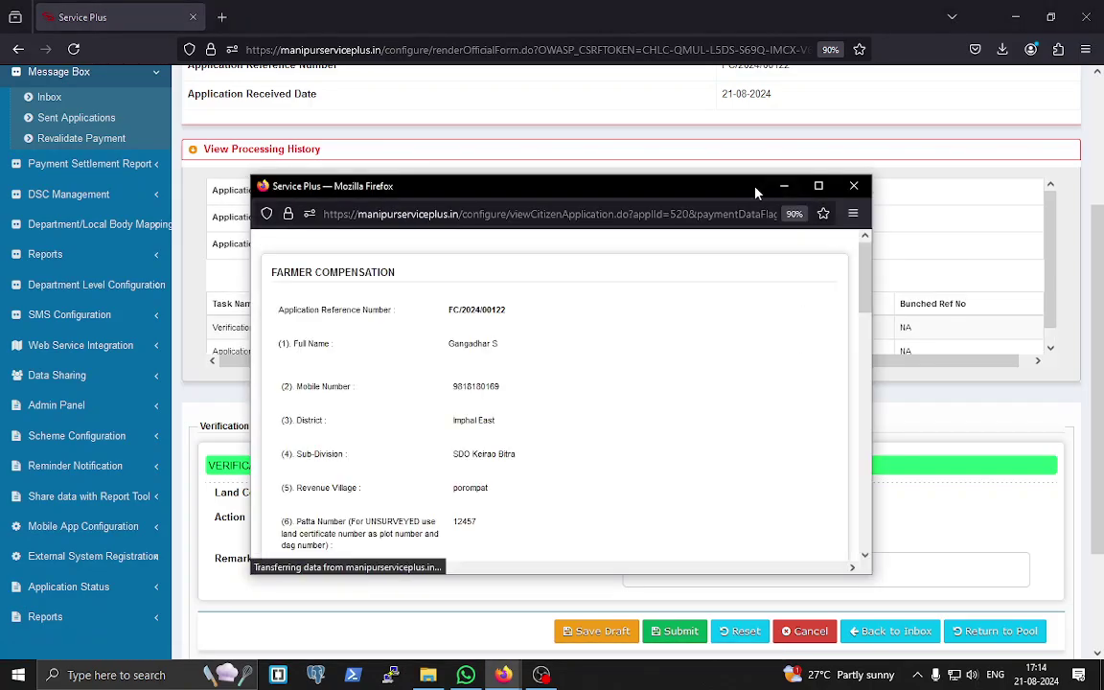
pyautogui.moveTo(755, 194); pyautogui.dragTo(795, 140)
pyautogui.scroll(-15, 707, 370)
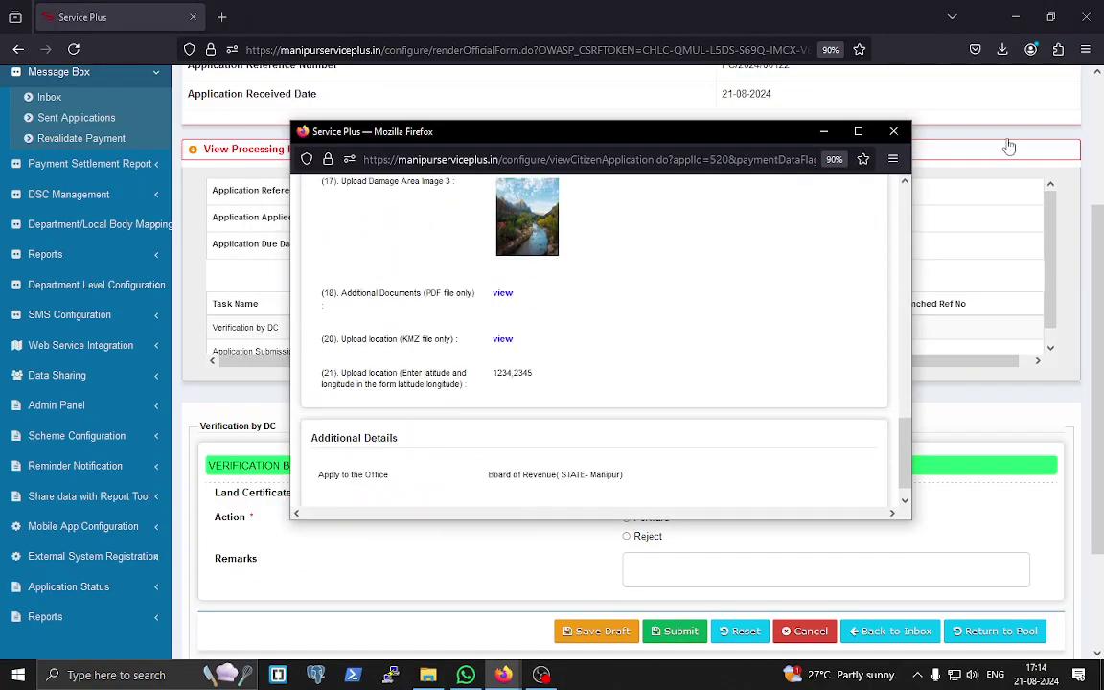
pyautogui.click(893, 131)
# - Mark the certificate genuine, forward with remark 'forwarded to SDO', and submit
pyautogui.scroll(-2, 759, 555)
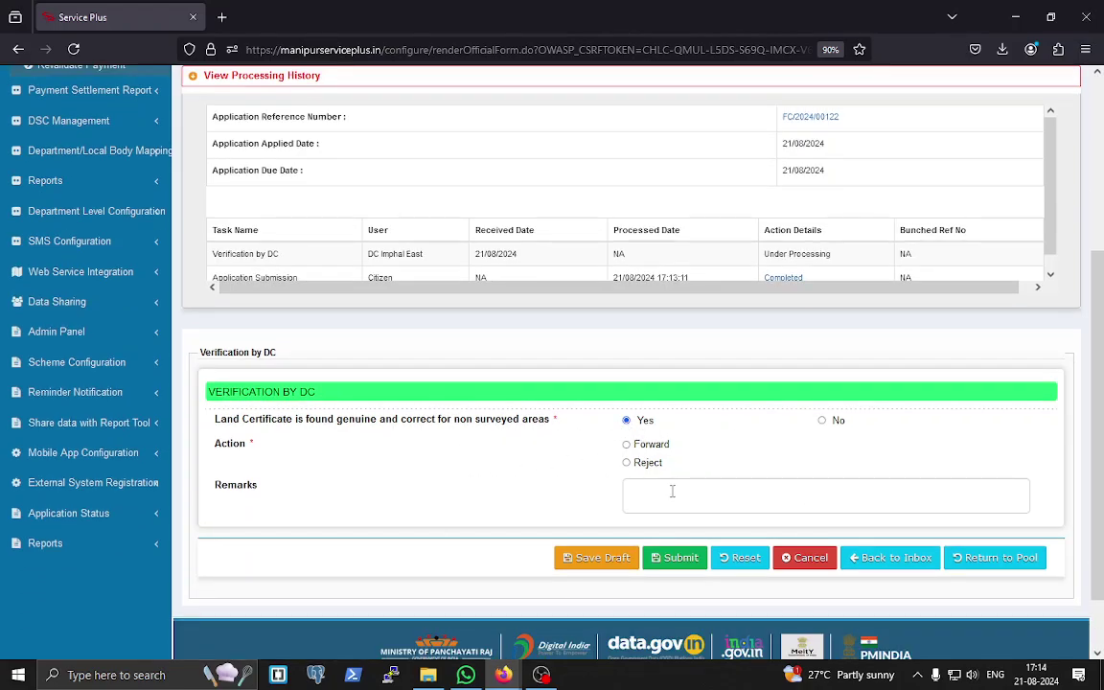
pyautogui.click(632, 444)
pyautogui.click(671, 560)
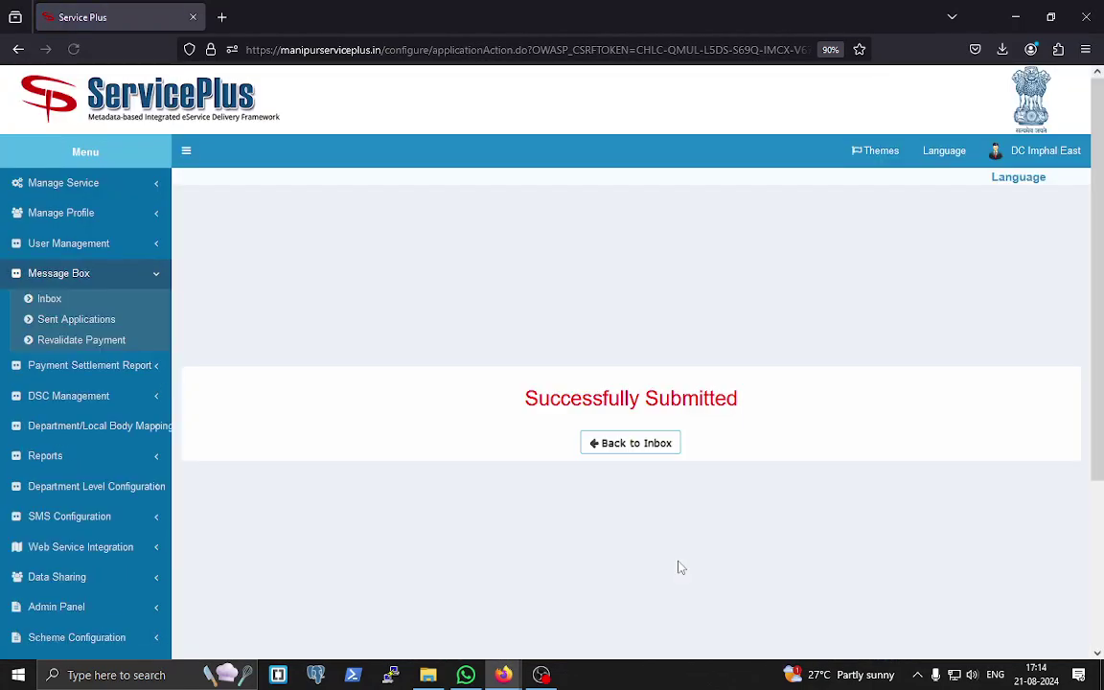
pyautogui.click(1059, 163)
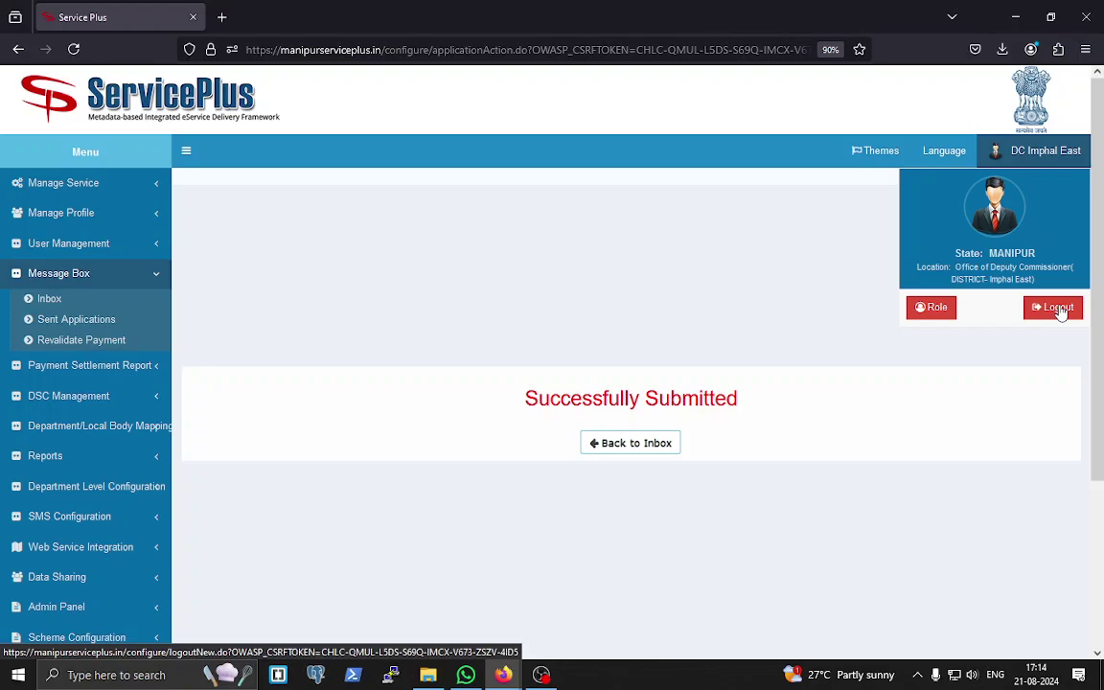
# - Log out of DC and sign in as SDO Keirao Bitra using the saved login and captcha
pyautogui.click(1057, 307)
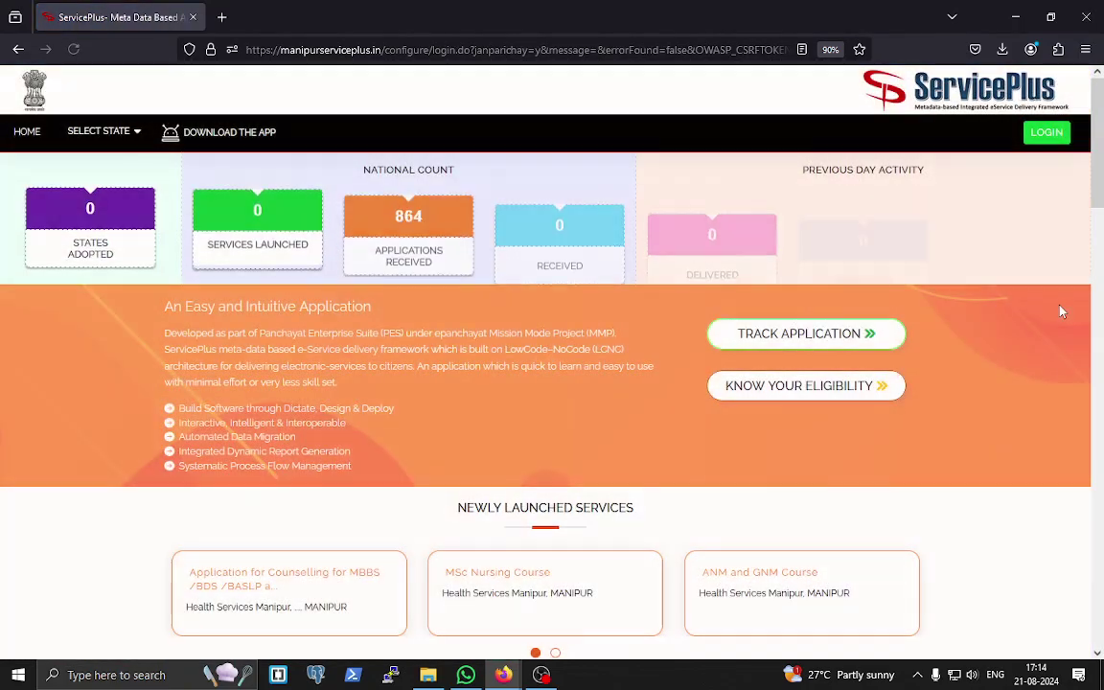
pyautogui.click(1047, 131)
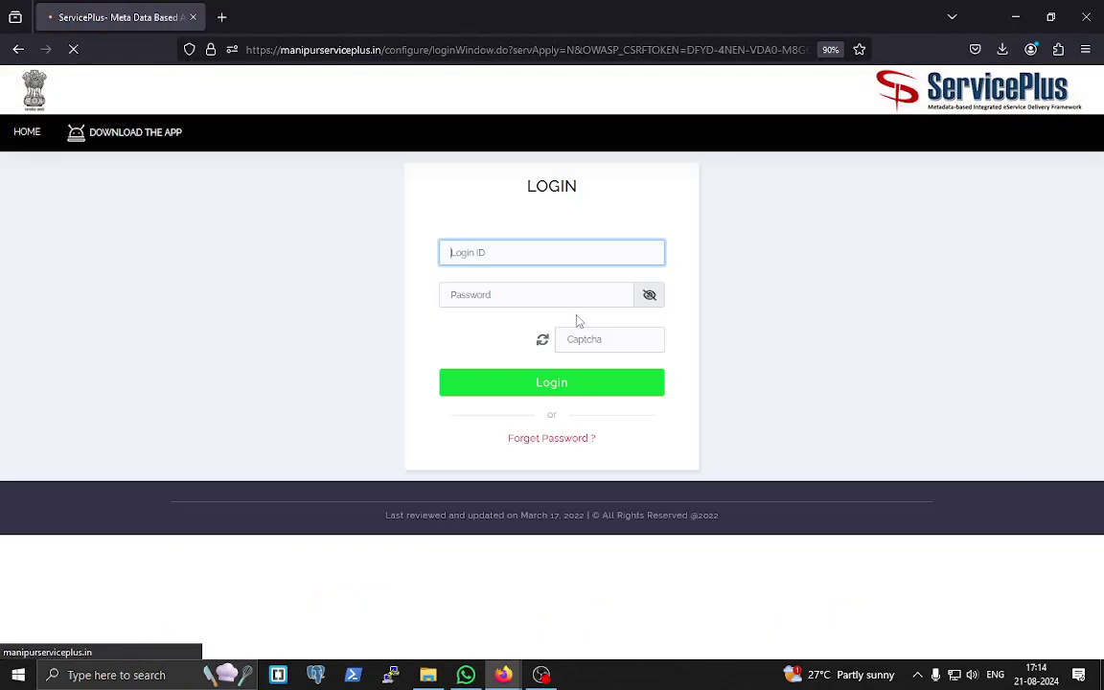
pyautogui.click(536, 252)
pyautogui.click(530, 442)
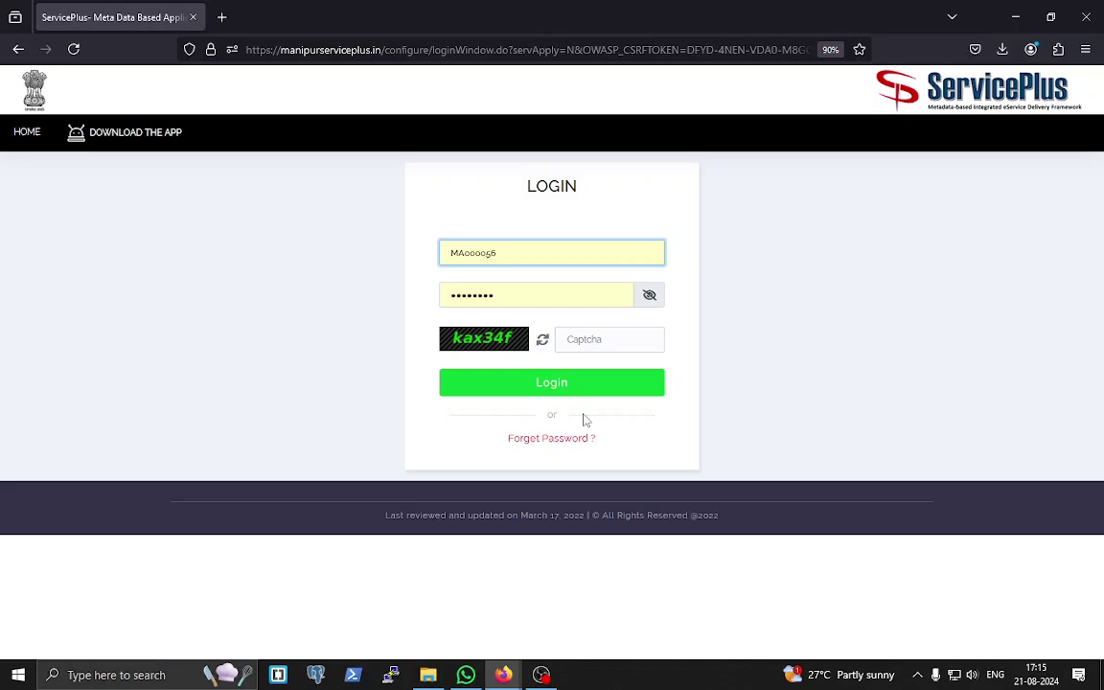
pyautogui.click(595, 341)
pyautogui.write('kax34f')
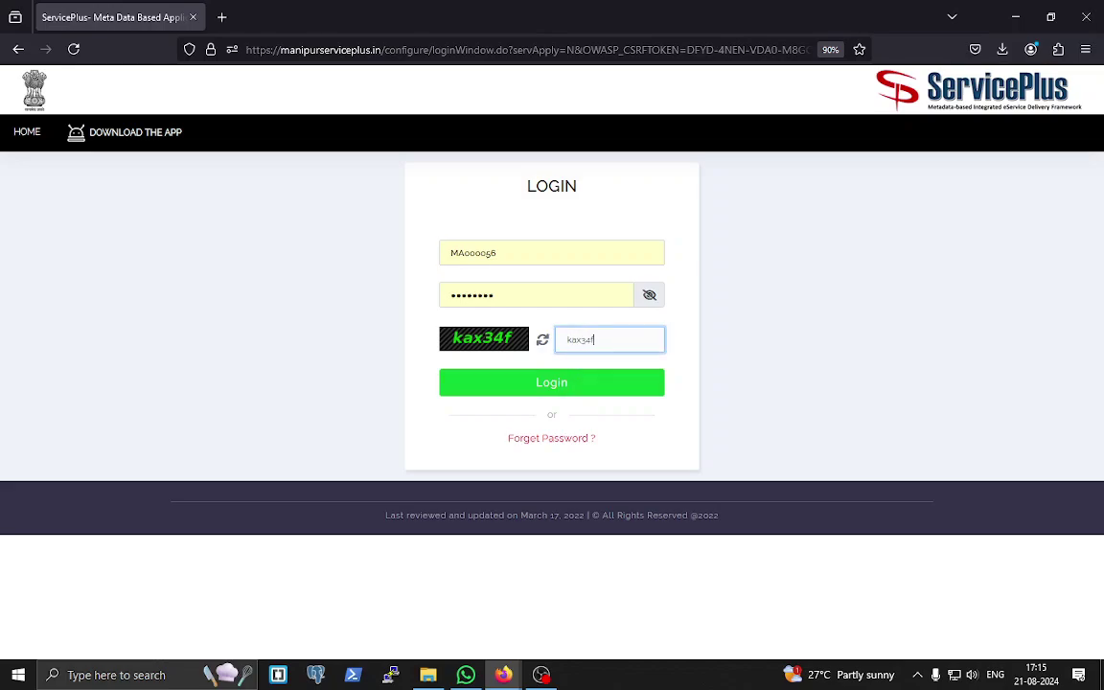
pyautogui.press('Return')
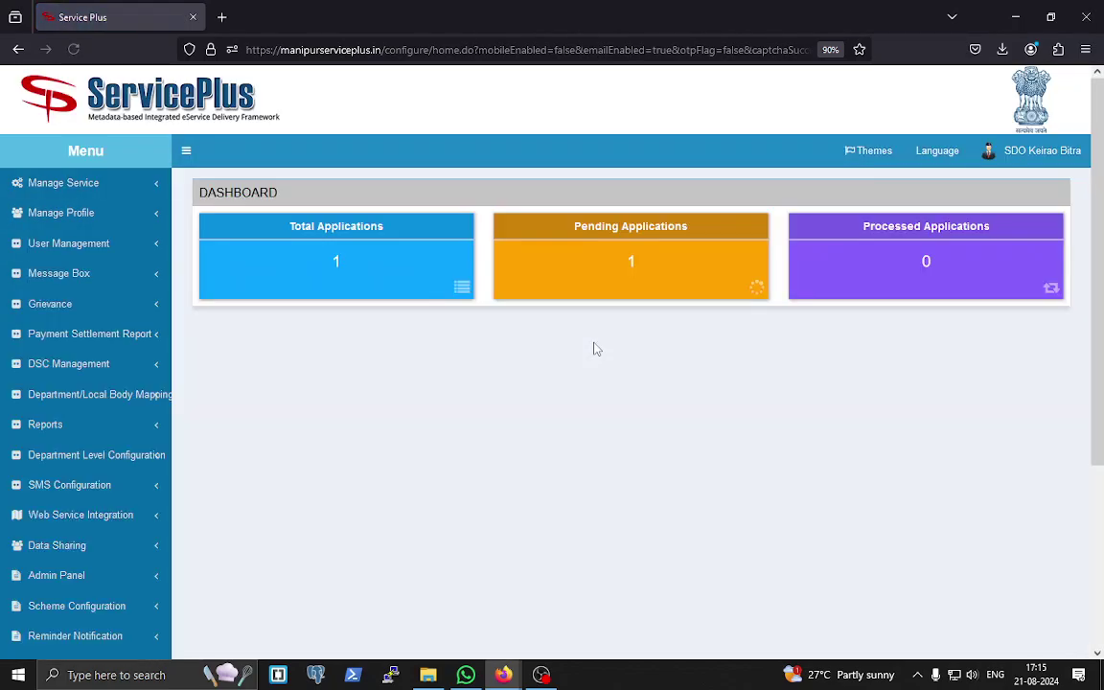
# - Fetch the SDO inbox data and pull the application for Verification by SDO
pyautogui.click(99, 275)
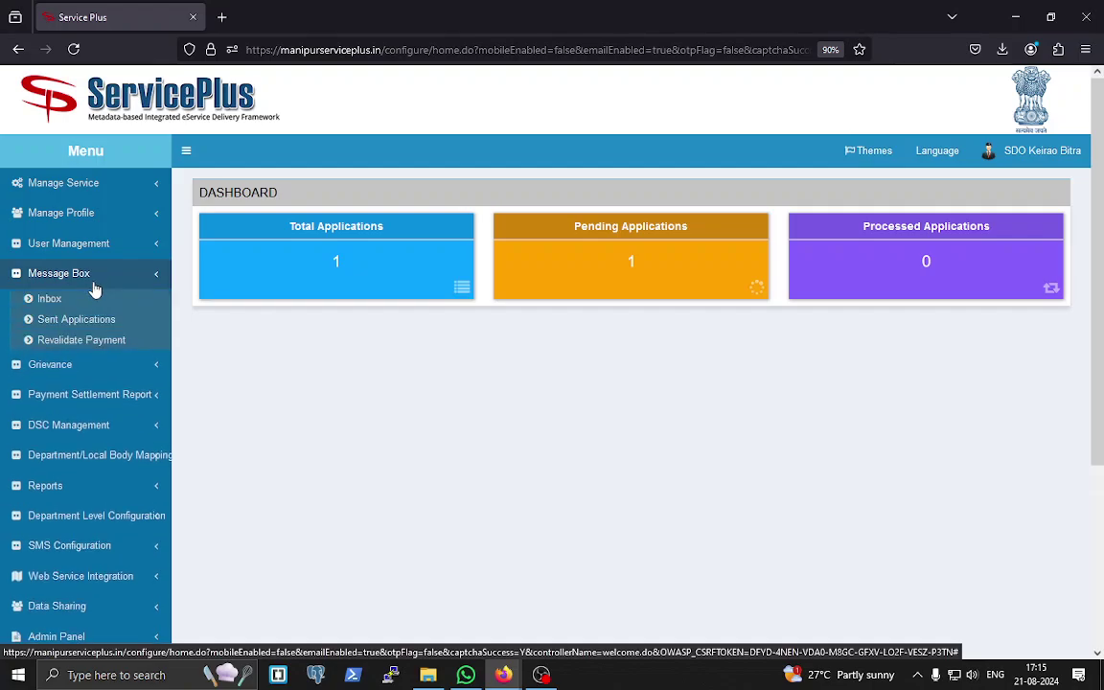
pyautogui.click(50, 301)
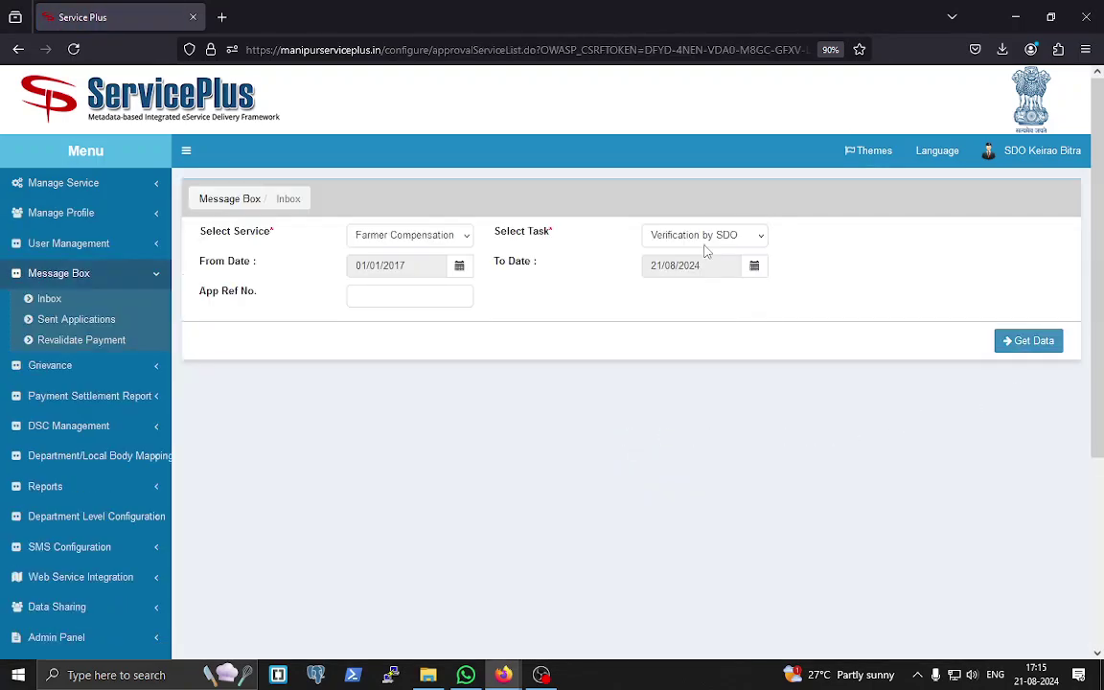
pyautogui.click(1032, 343)
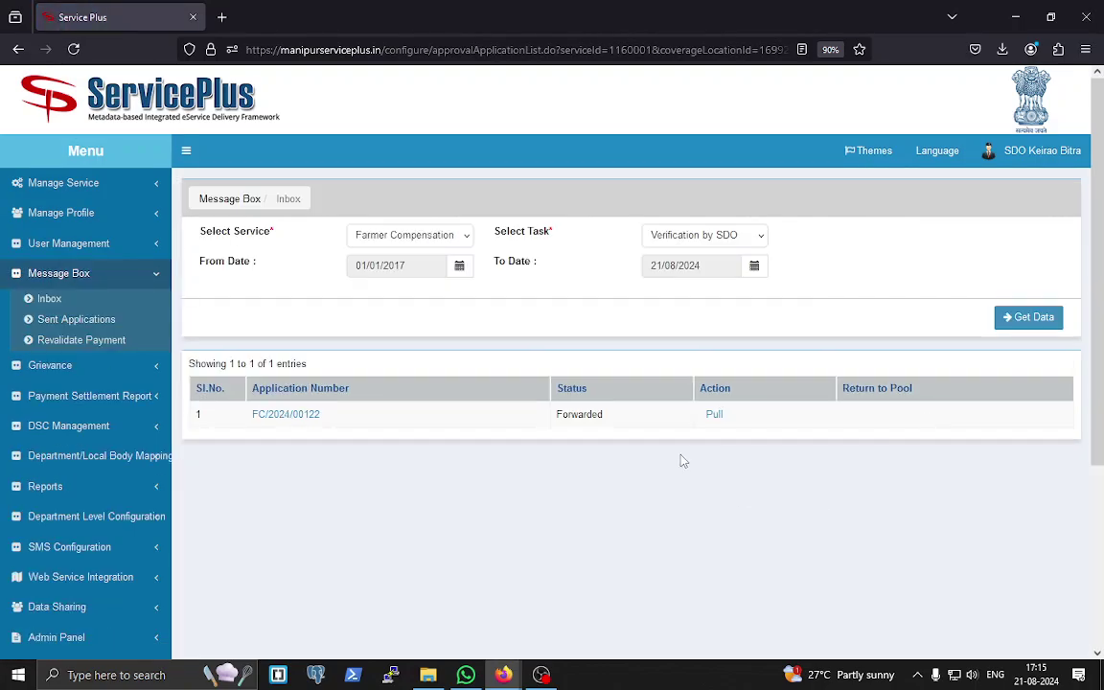
pyautogui.click(717, 419)
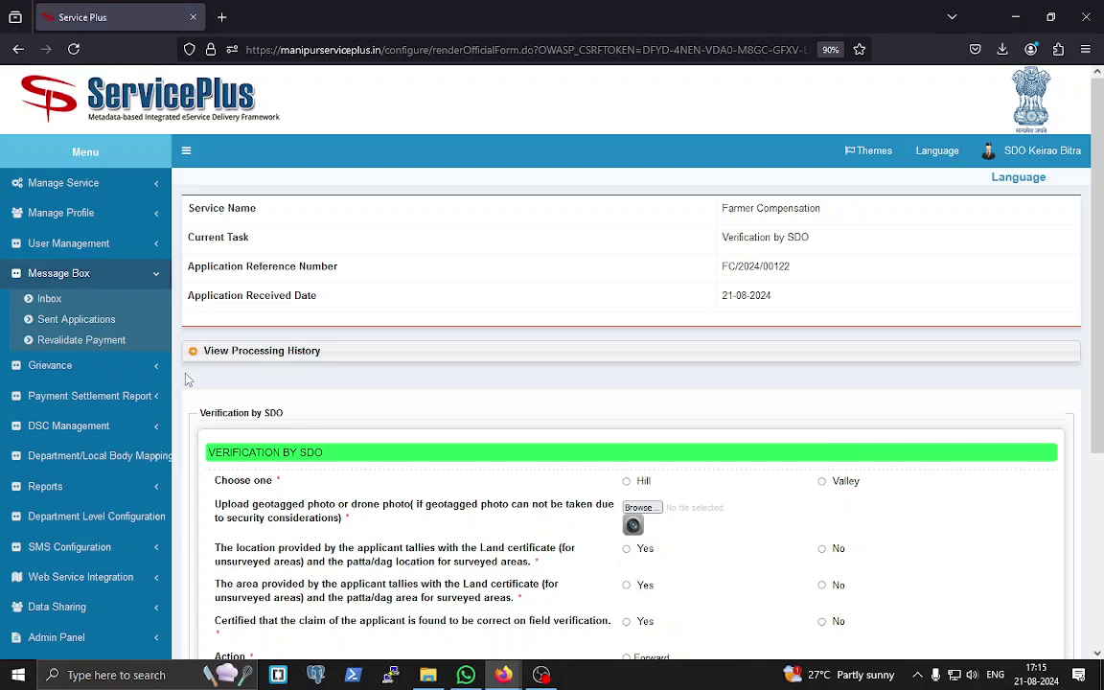
# - Expand the processing history and mark the land type as Hill
pyautogui.click(196, 353)
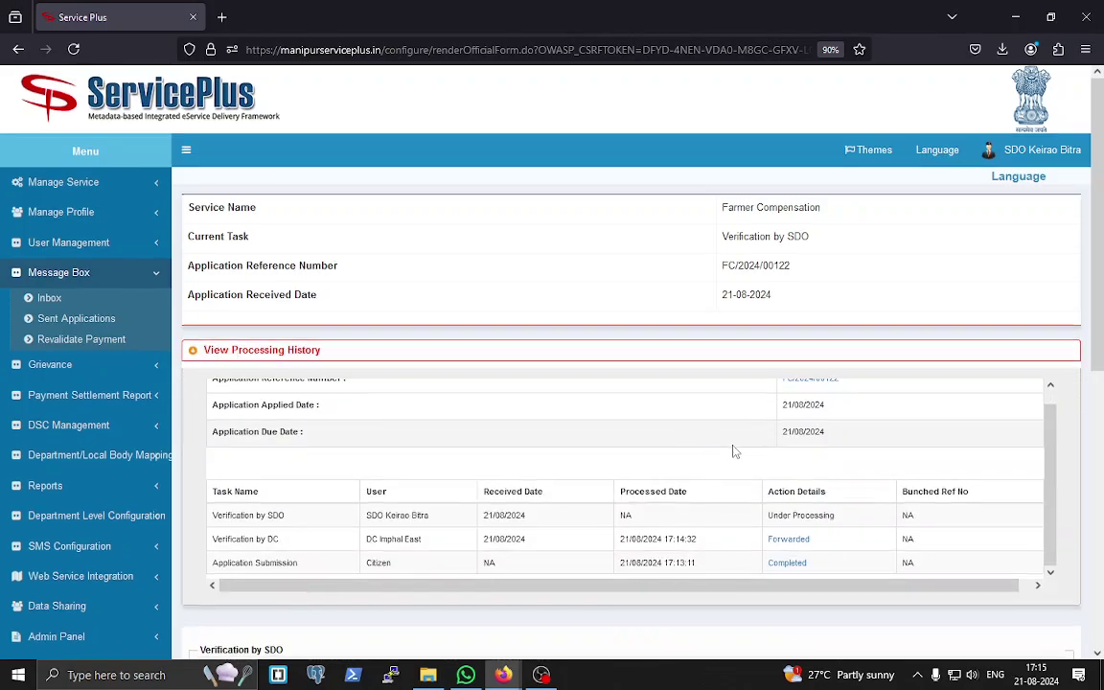
pyautogui.scroll(-3, 734, 452)
pyautogui.scroll(-3, 828, 473)
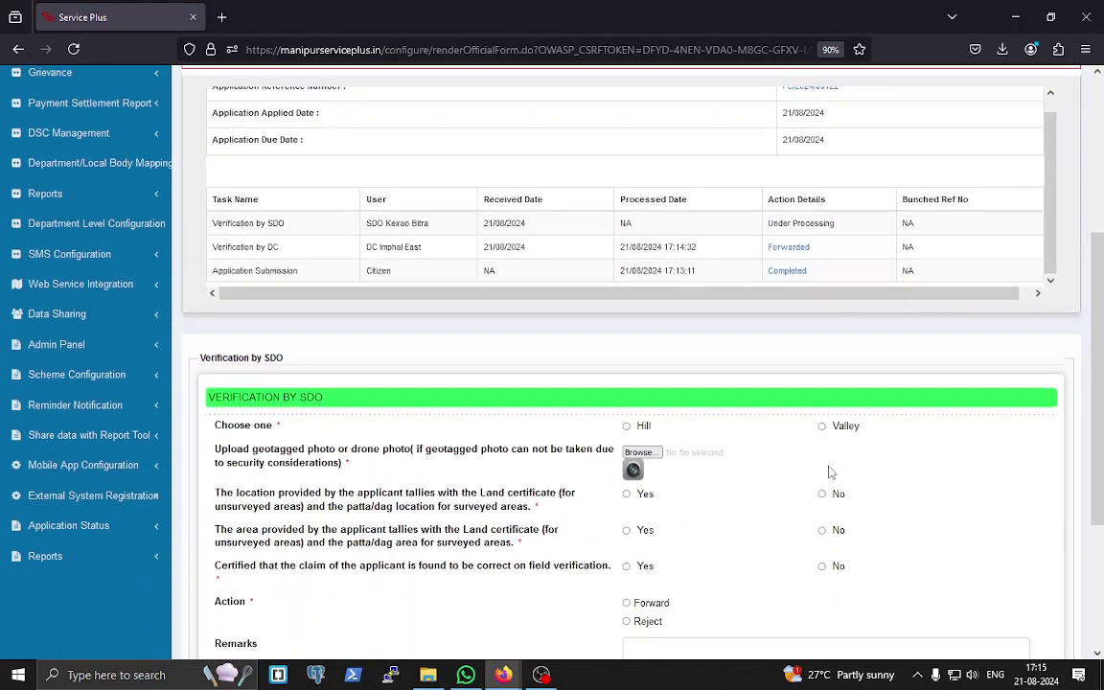
pyautogui.scroll(-3, 831, 473)
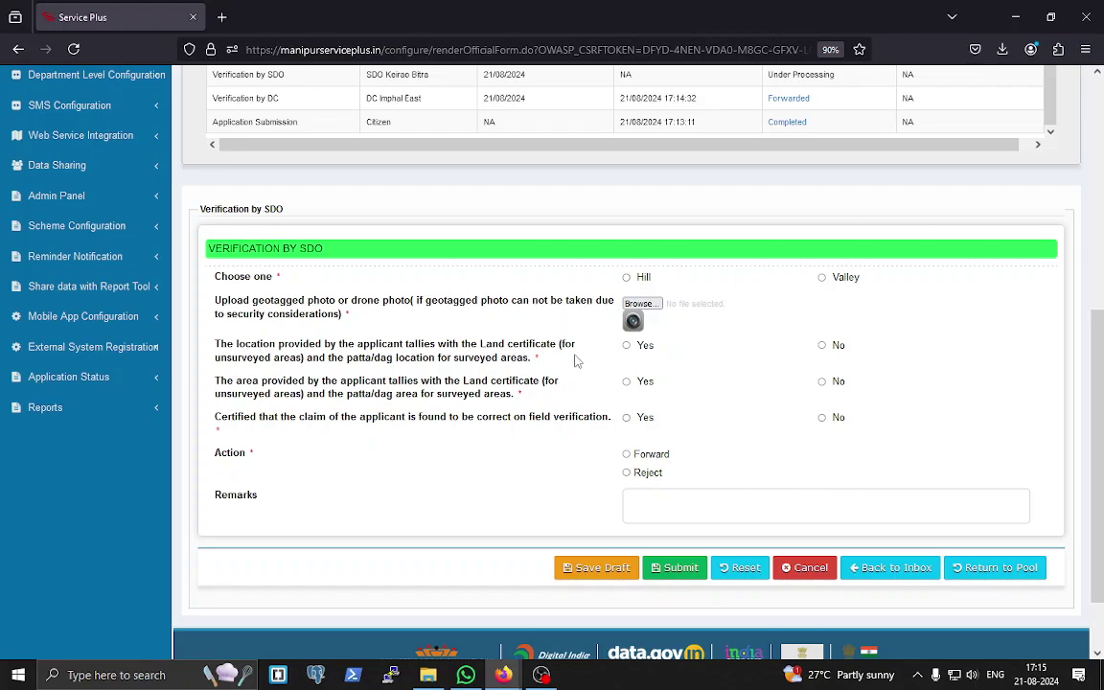
pyautogui.click(626, 277)
# - Attach 3727e86a.jpg from the Pictures folder as the geotagged photo
pyautogui.click(655, 306)
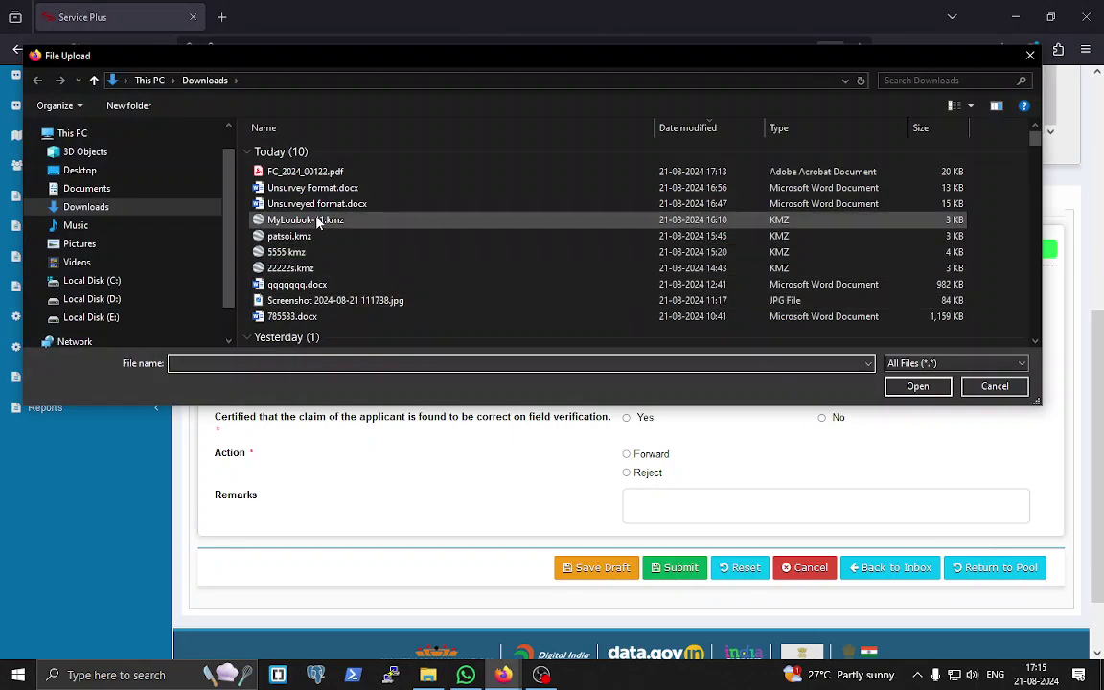
pyautogui.click(89, 245)
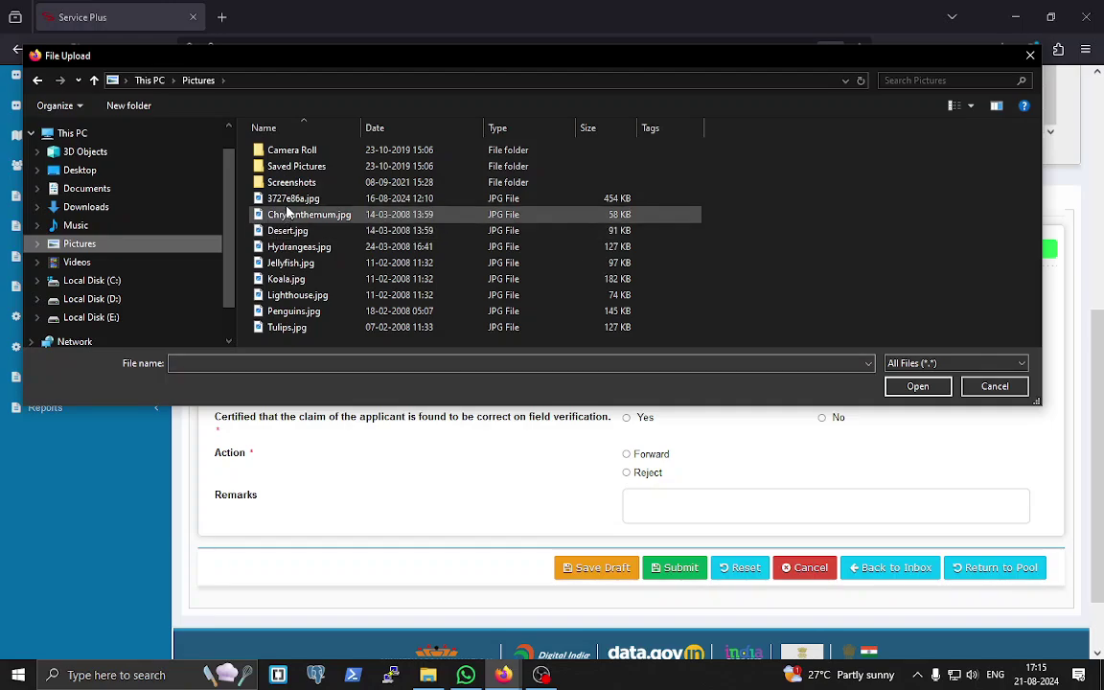
pyautogui.click(287, 198)
pyautogui.click(920, 388)
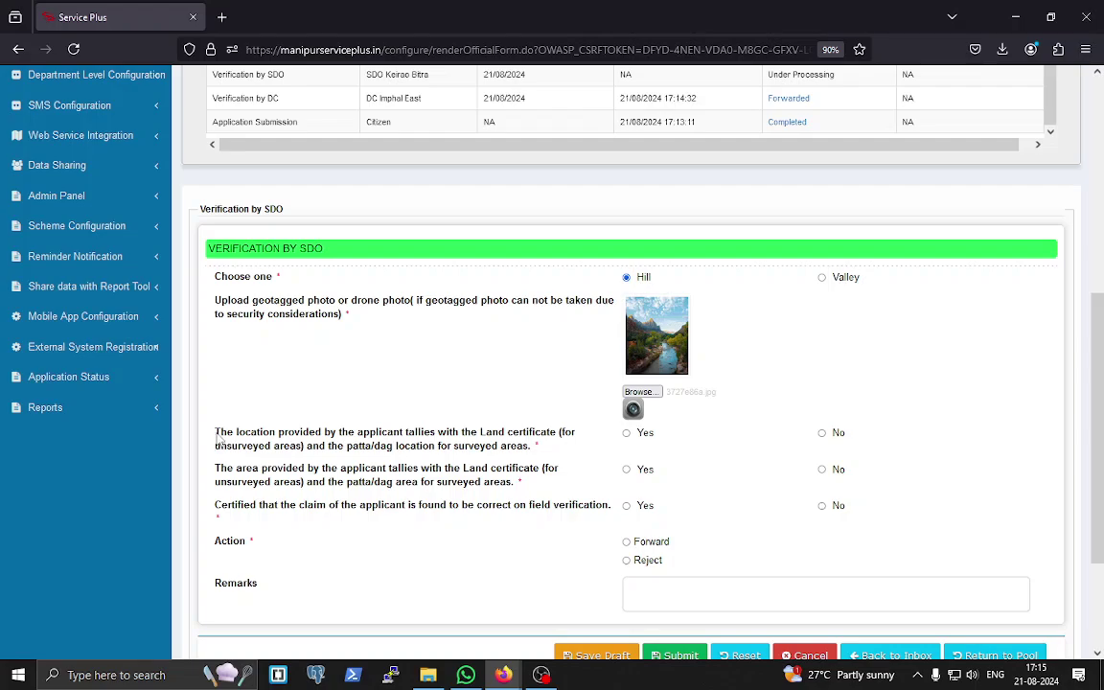
# - Answer Yes to the location, area and field-verification claim questions
pyautogui.moveTo(218, 437); pyautogui.dragTo(572, 450)
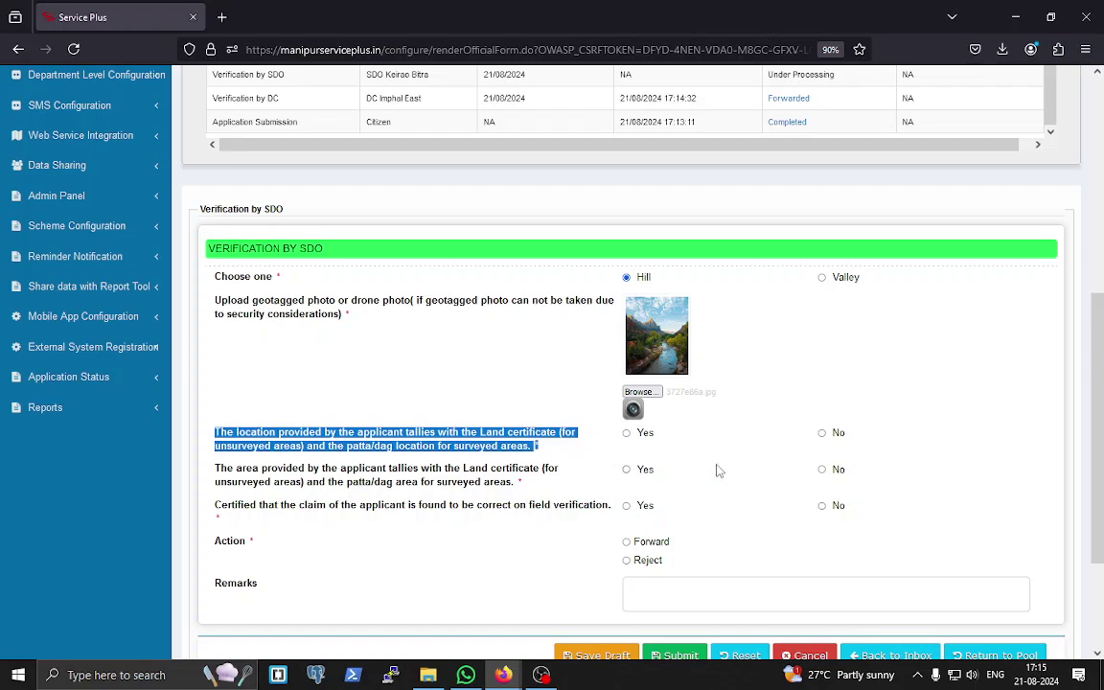
pyautogui.click(628, 434)
pyautogui.scroll(-1, 709, 499)
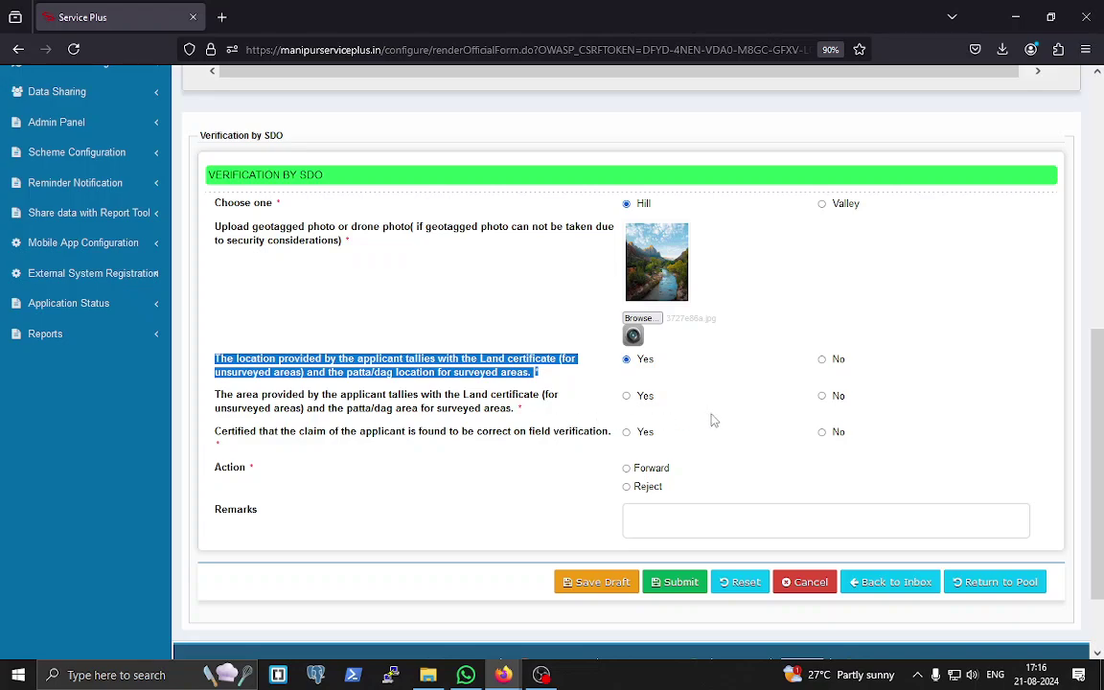
pyautogui.click(822, 397)
pyautogui.click(627, 399)
pyautogui.click(628, 433)
# - Forward with remark 'dc sir for re-verification' and submit the SDO verification
pyautogui.click(648, 515)
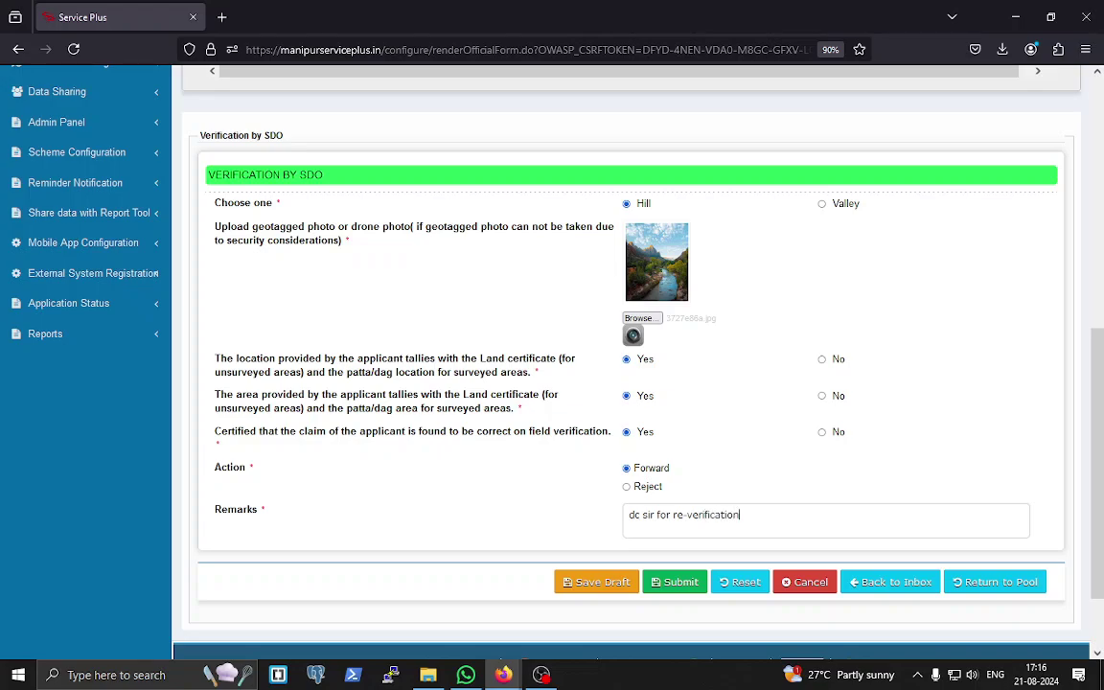
pyautogui.click(679, 584)
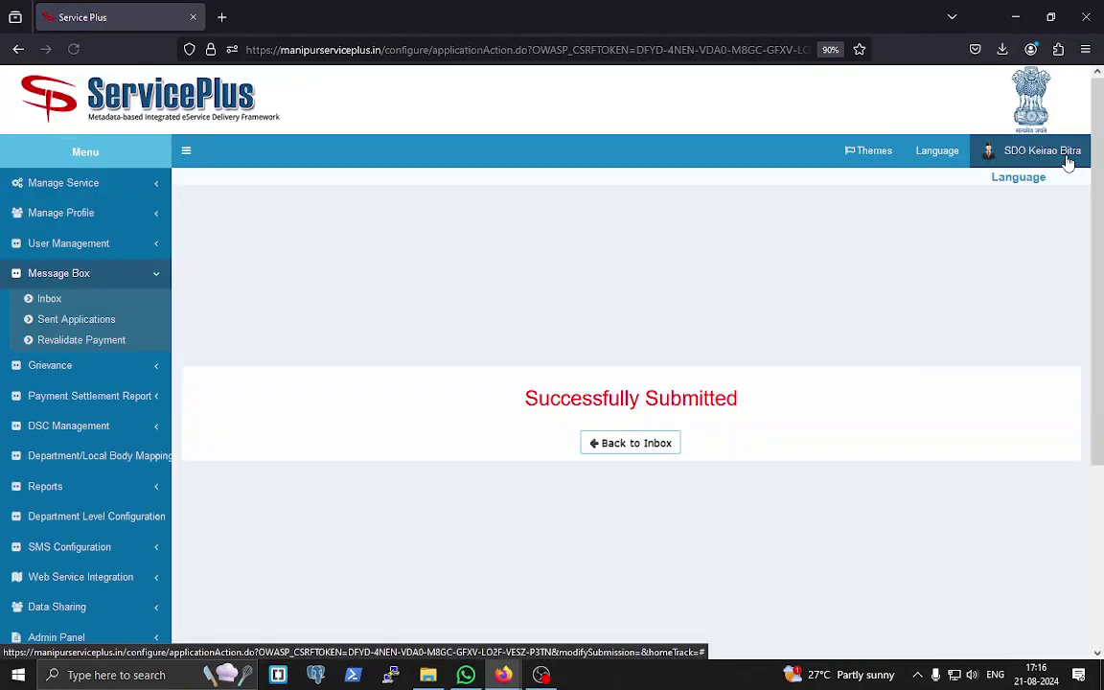
pyautogui.click(1068, 163)
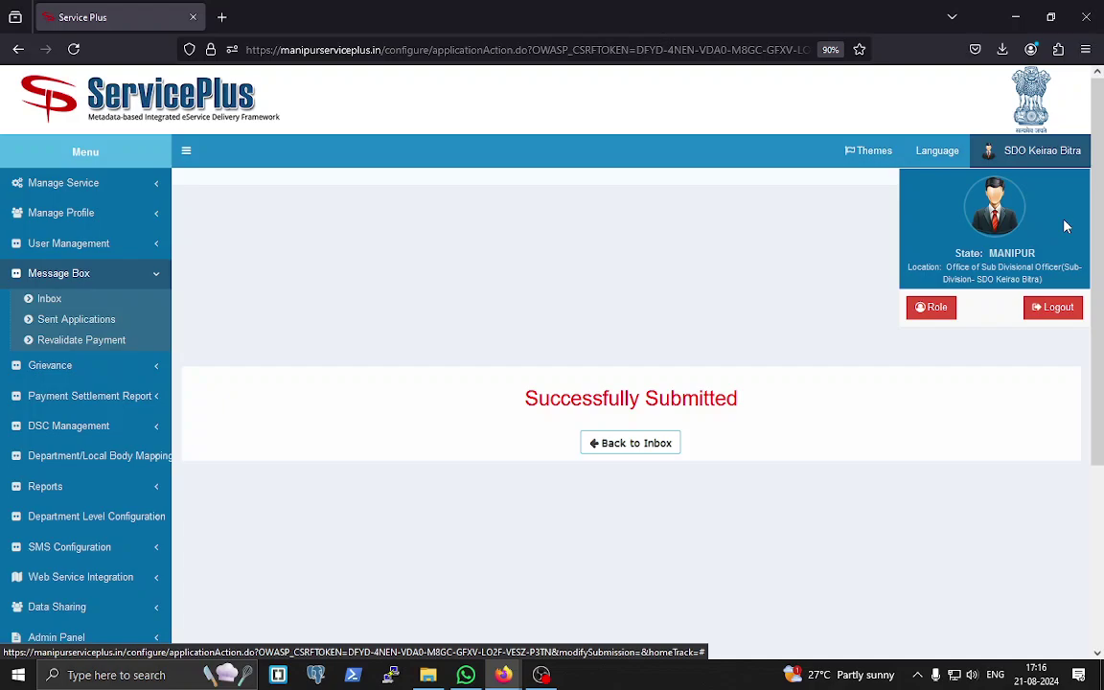
# - Log out of SDO and sign back in with the saved DC Imphal East login and captcha
pyautogui.click(1059, 313)
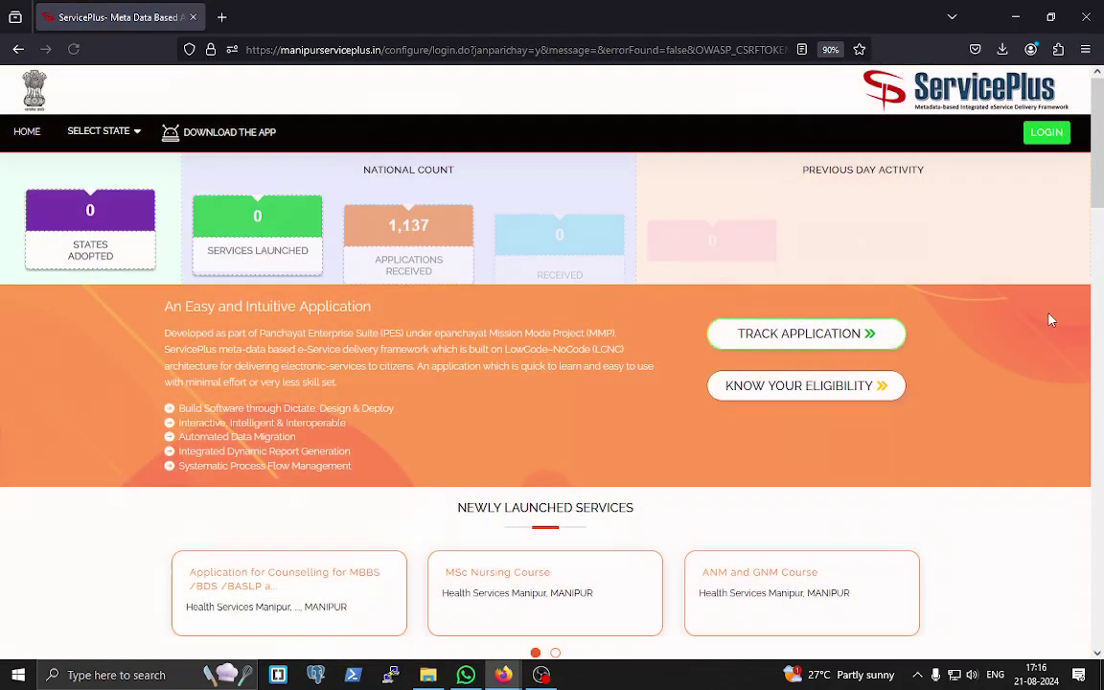
pyautogui.click(1046, 132)
pyautogui.click(551, 252)
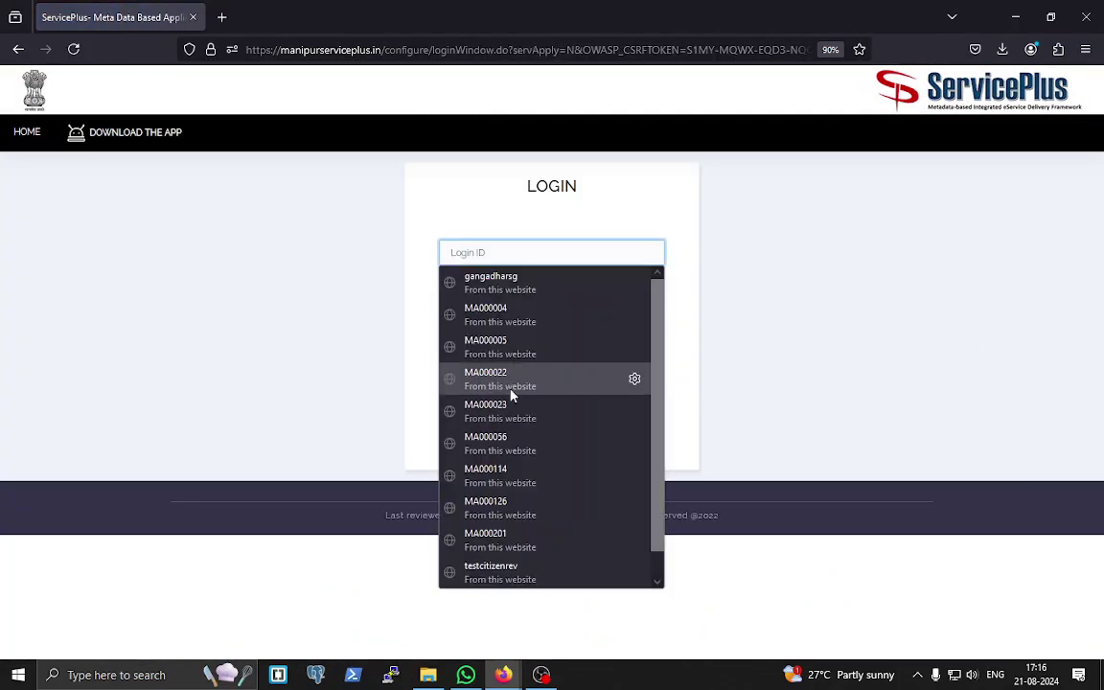
pyautogui.click(582, 383)
pyautogui.click(604, 338)
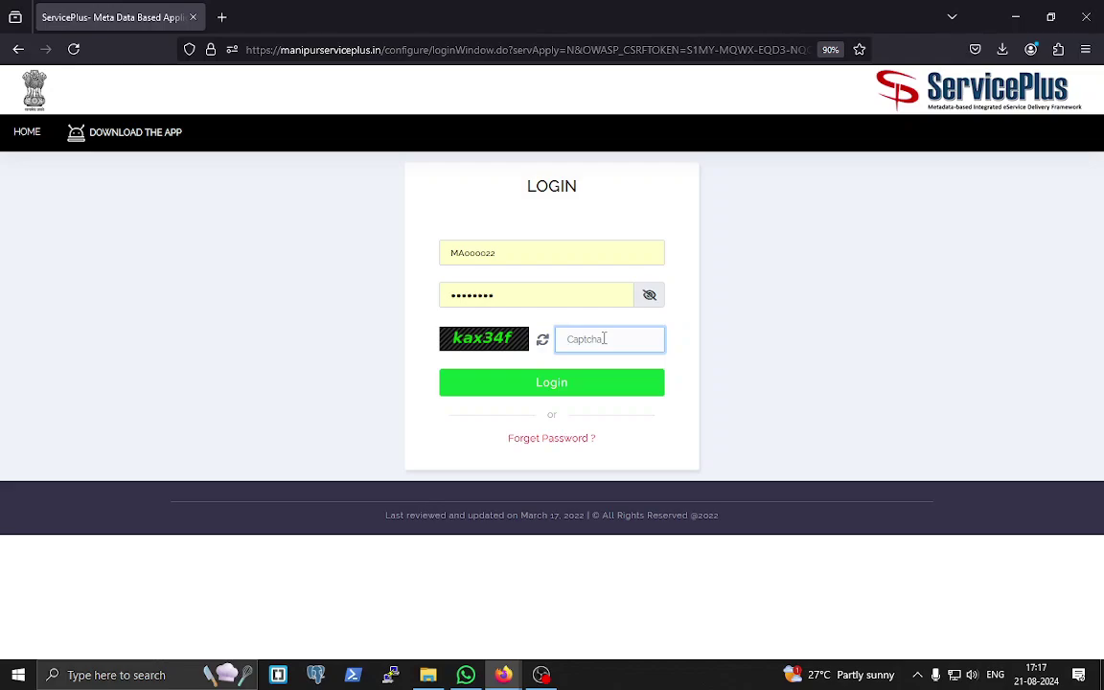
pyautogui.write('kax34f')
pyautogui.press('Return')
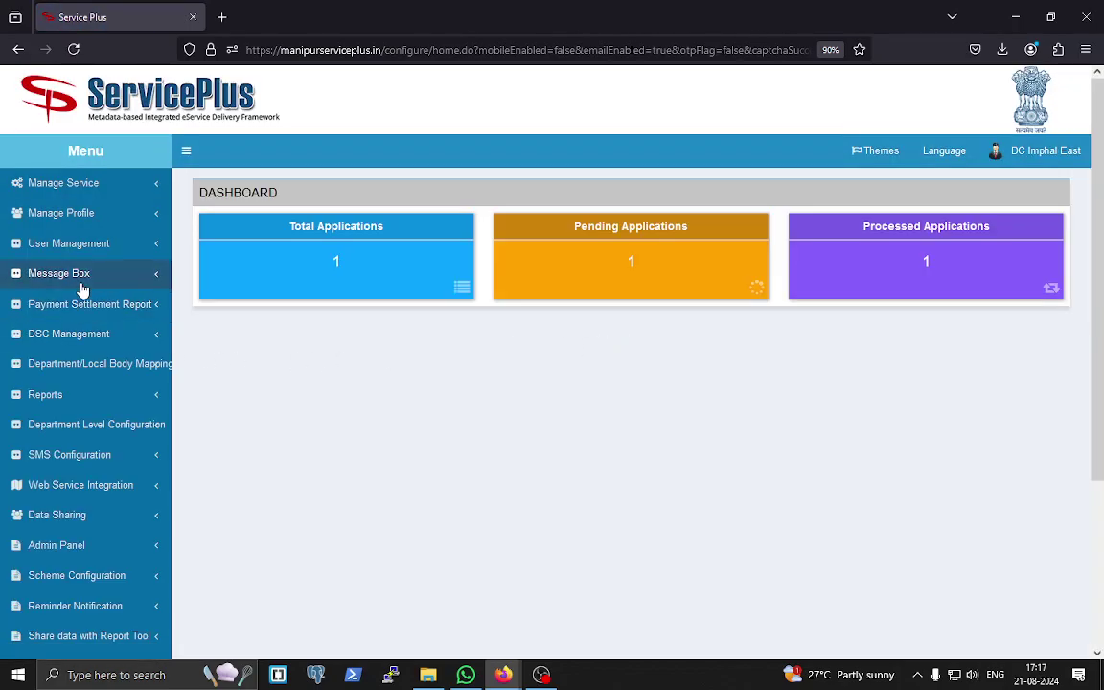
# - Fetch the Re Verification by DC inbox and pull the Farmer Compensation application
pyautogui.click(76, 276)
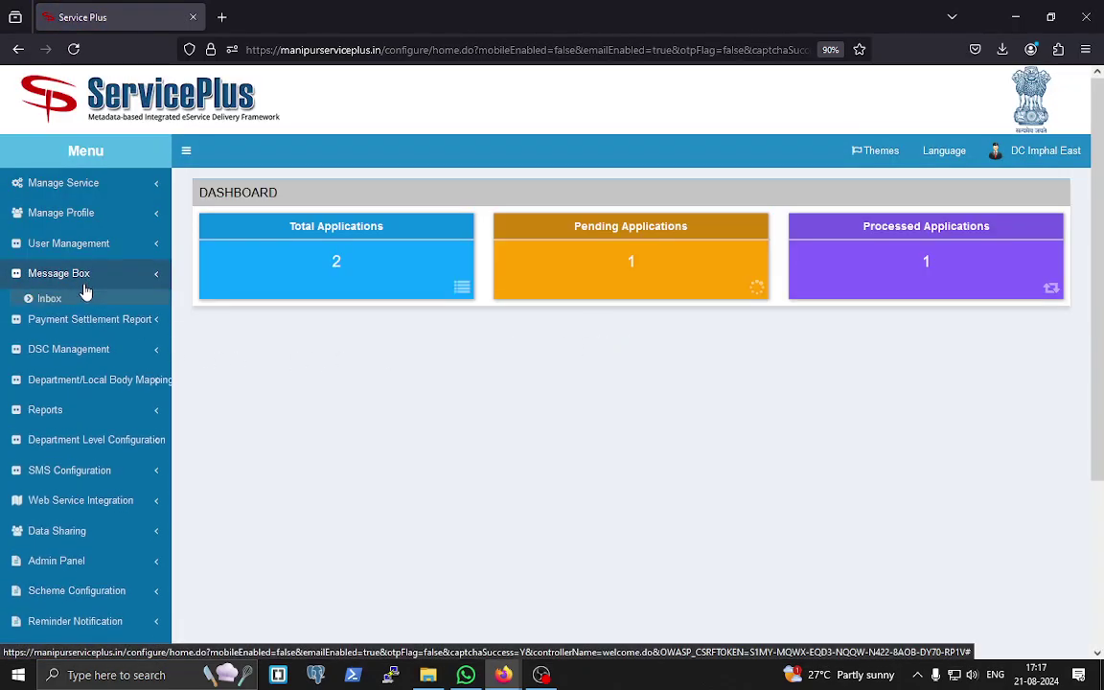
pyautogui.click(53, 298)
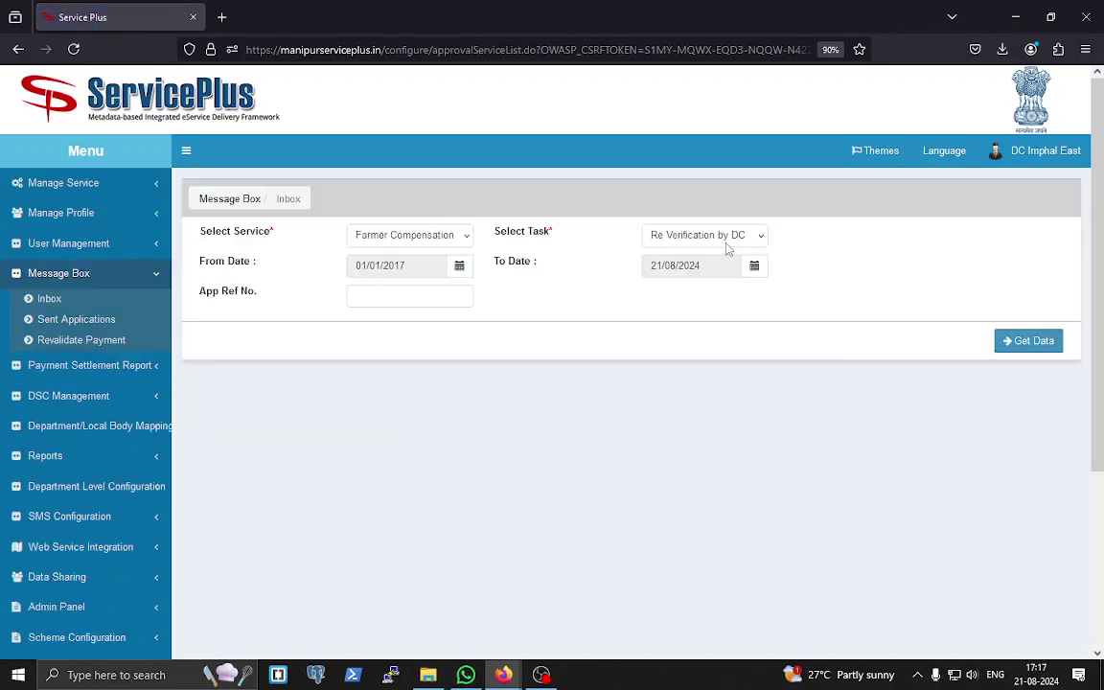
pyautogui.click(1022, 343)
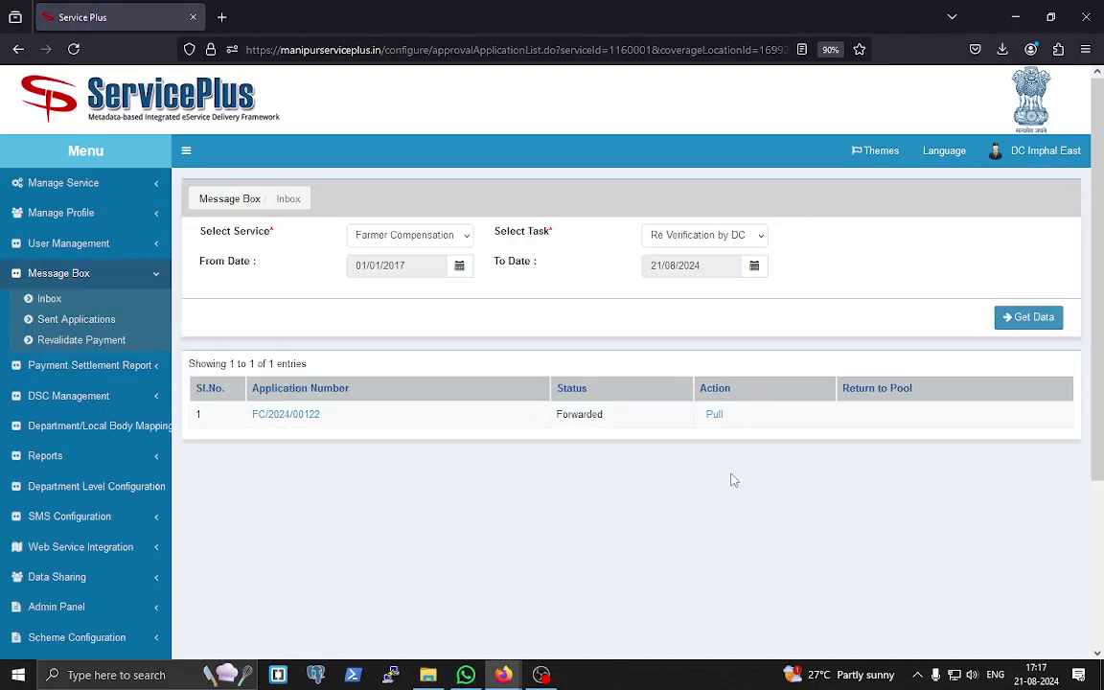
pyautogui.moveTo(286, 424)
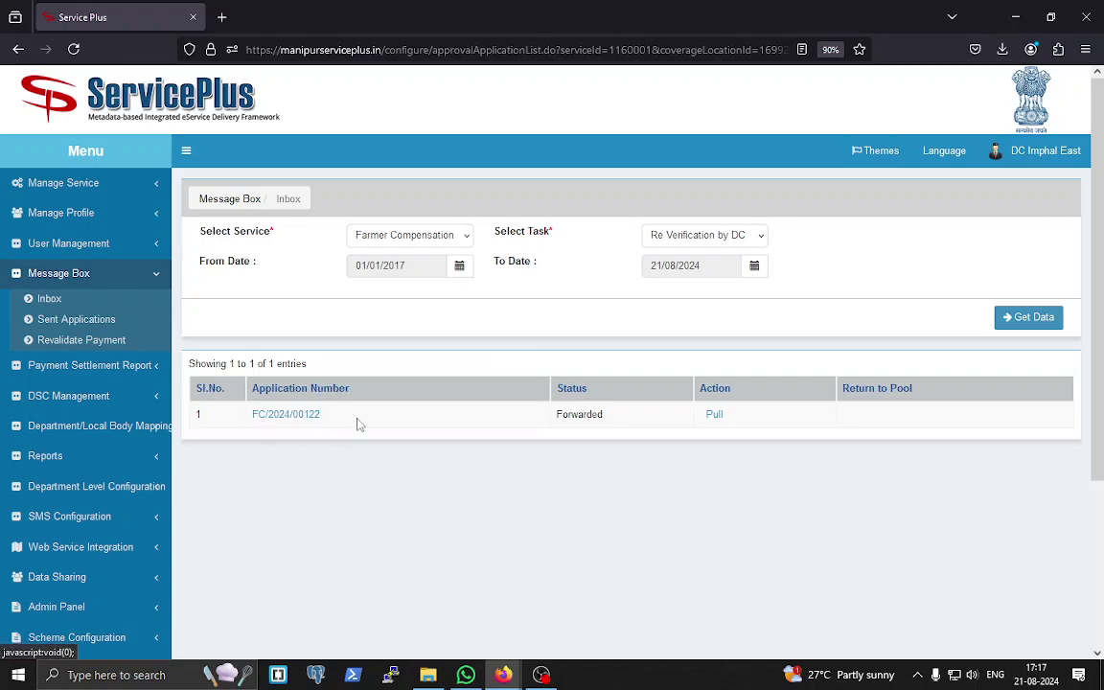
pyautogui.click(714, 415)
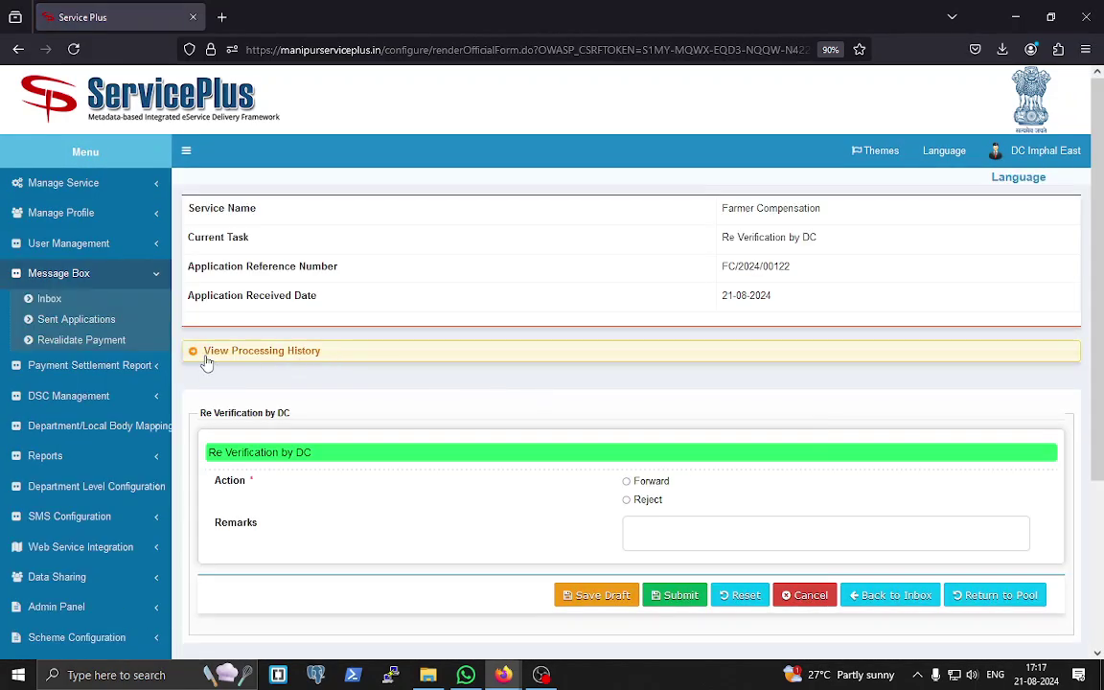
# - Forward the DC re-verification with remark 'forward to agriculture directorate' and submit it
pyautogui.click(197, 353)
pyautogui.scroll(-3, 552, 393)
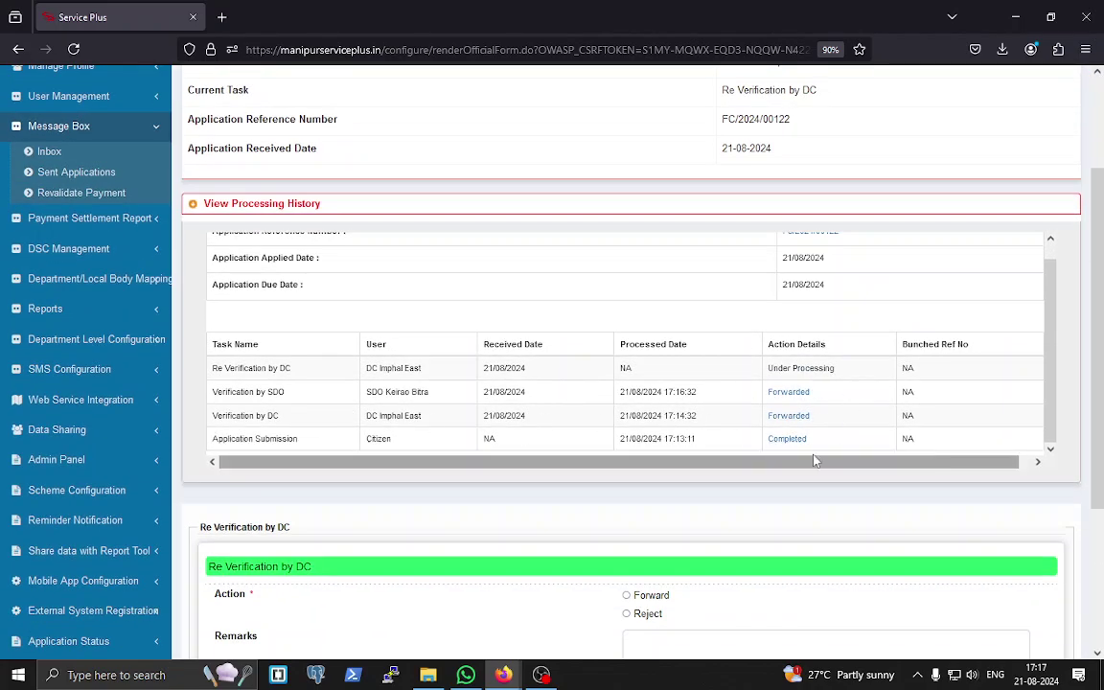
pyautogui.scroll(-3, 781, 460)
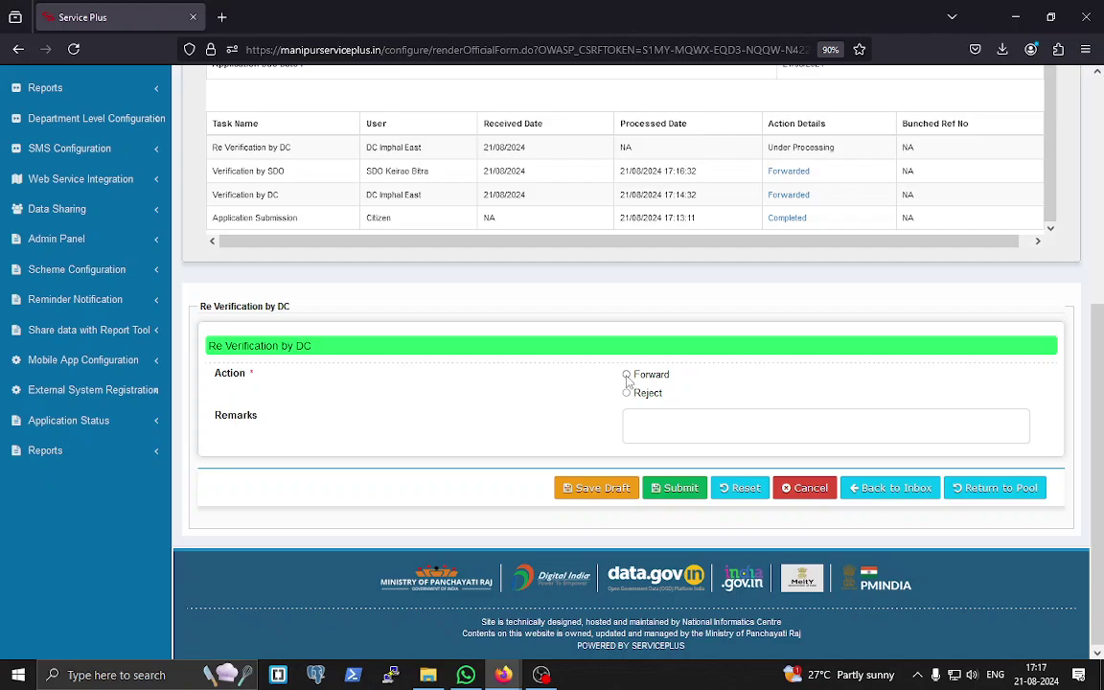
pyautogui.click(627, 376)
pyautogui.click(679, 487)
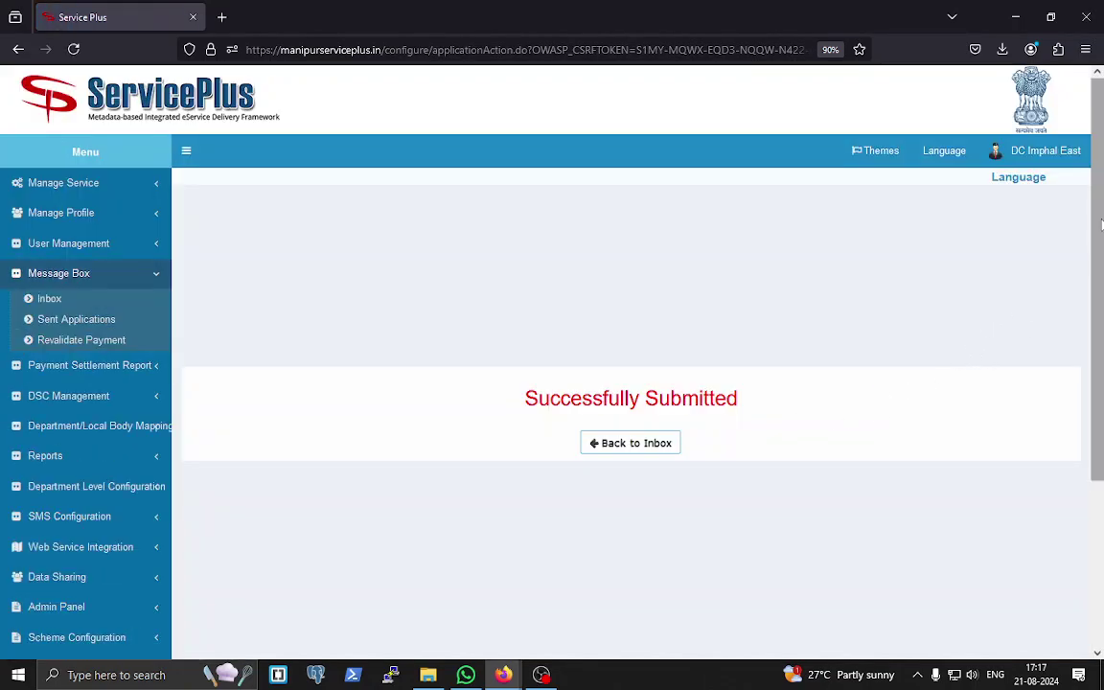
# - Log out of the DC account and return to the login page
pyautogui.click(1075, 161)
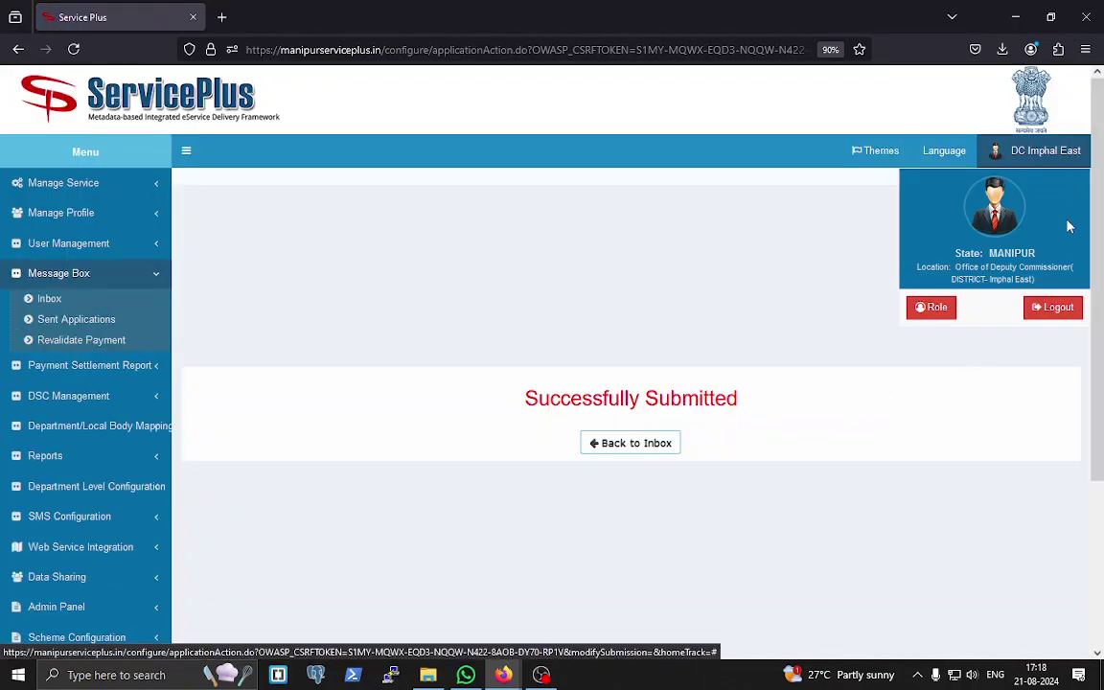
pyautogui.click(1064, 310)
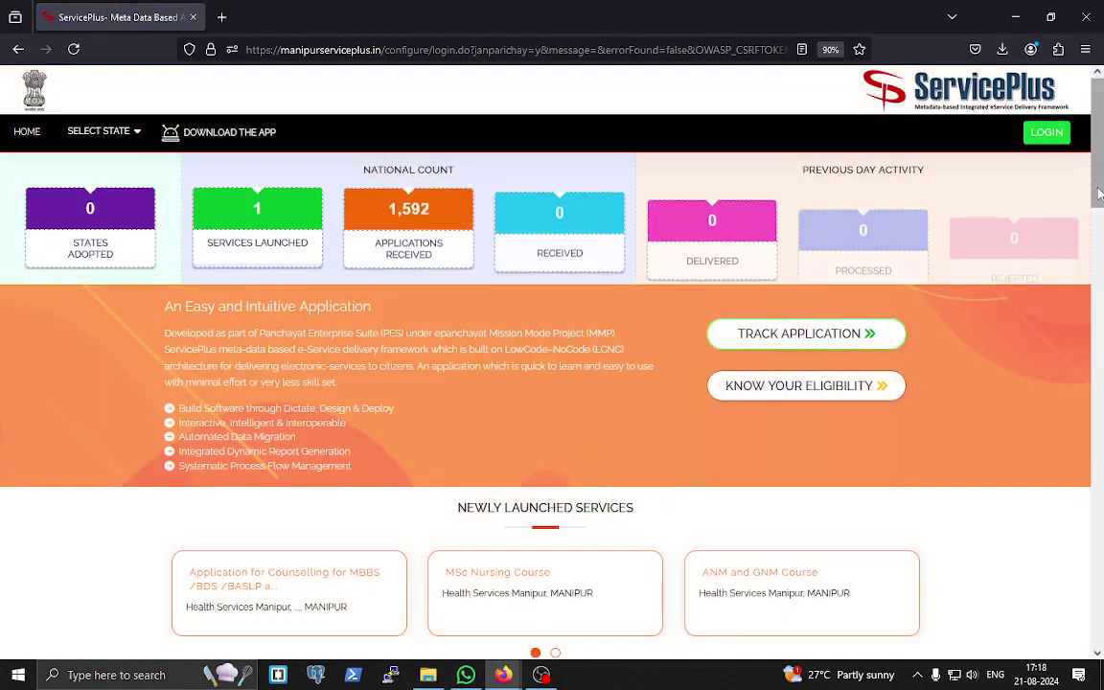
pyautogui.click(1047, 134)
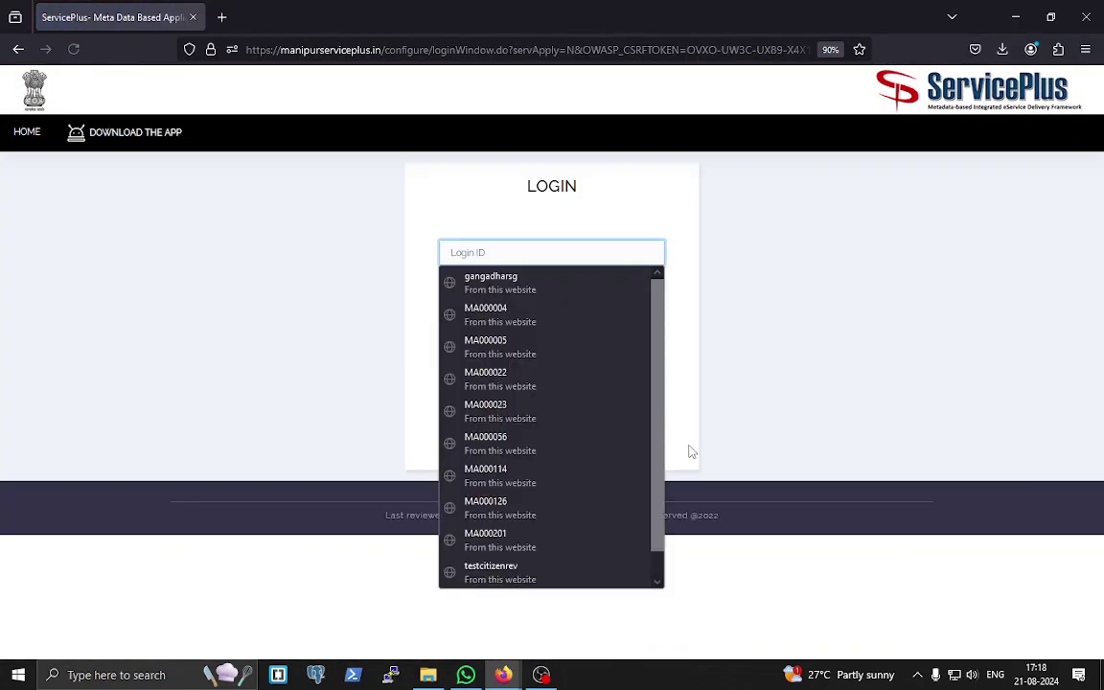
# - Sign in with the Directorate of Agriculture login ID and captcha, declining to save the password
pyautogui.click(489, 505)
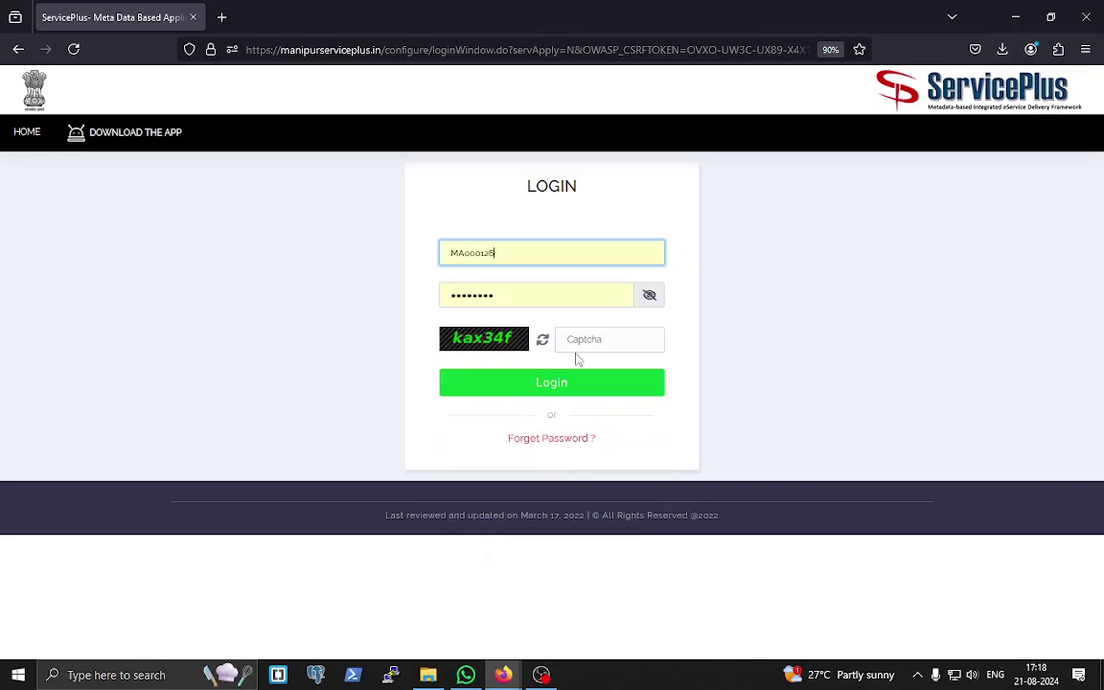
pyautogui.hotkey('ctrl', 'a')
pyautogui.press('BackSpace')
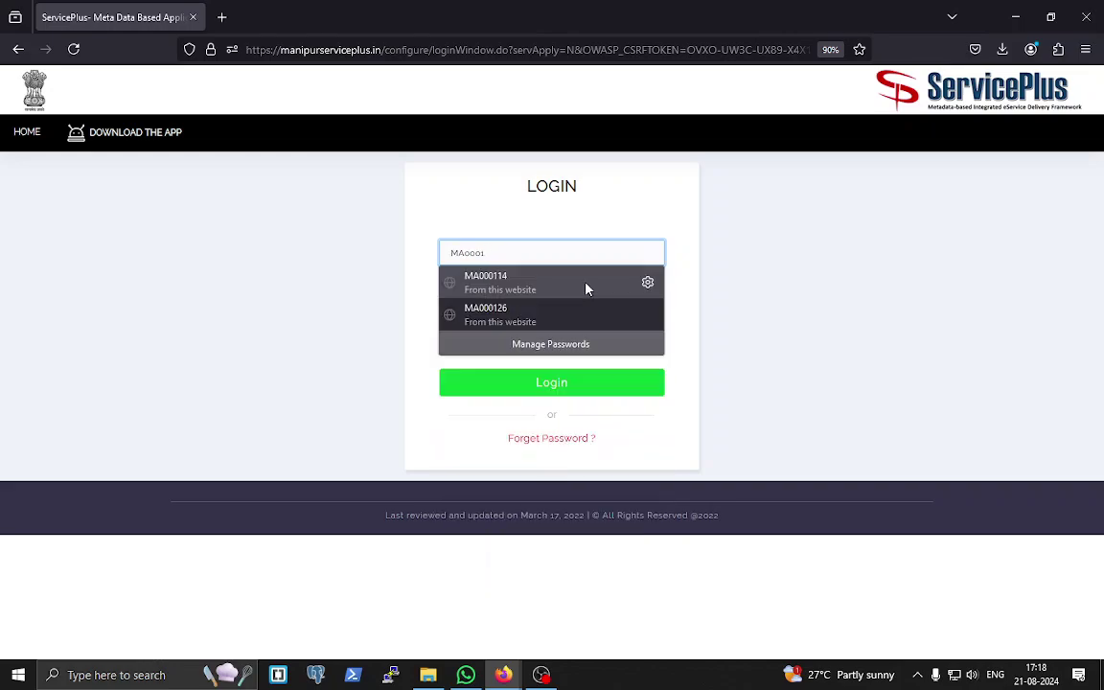
pyautogui.hotkey('ctrl', 'v')
pyautogui.click(611, 345)
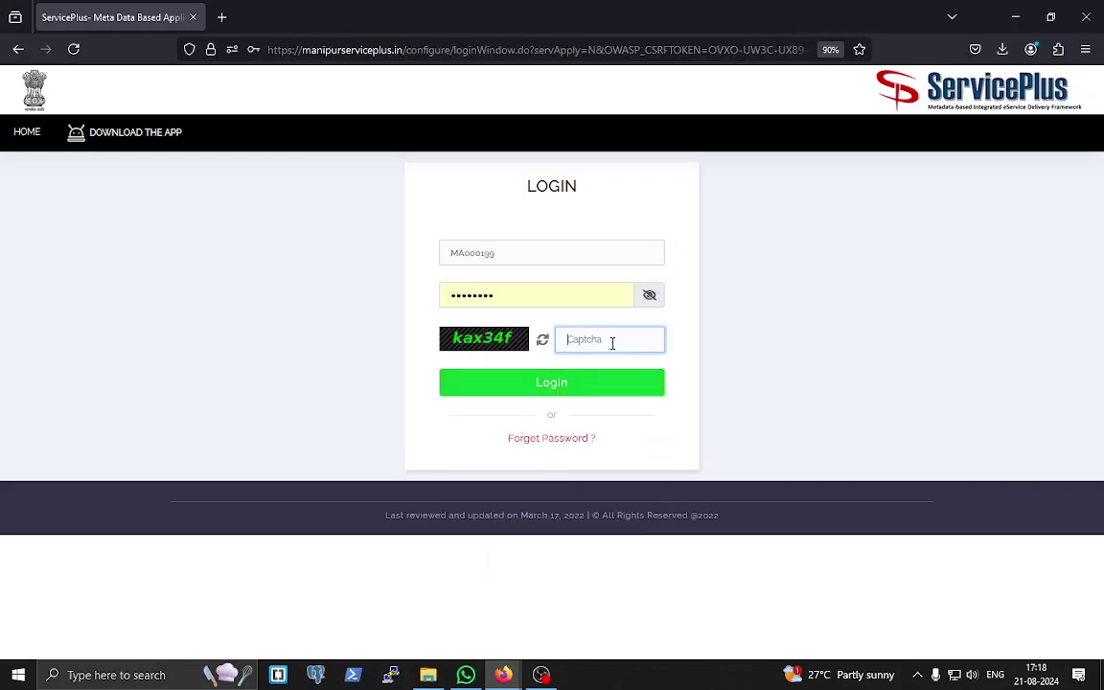
pyautogui.write('kax34f')
pyautogui.press('Return')
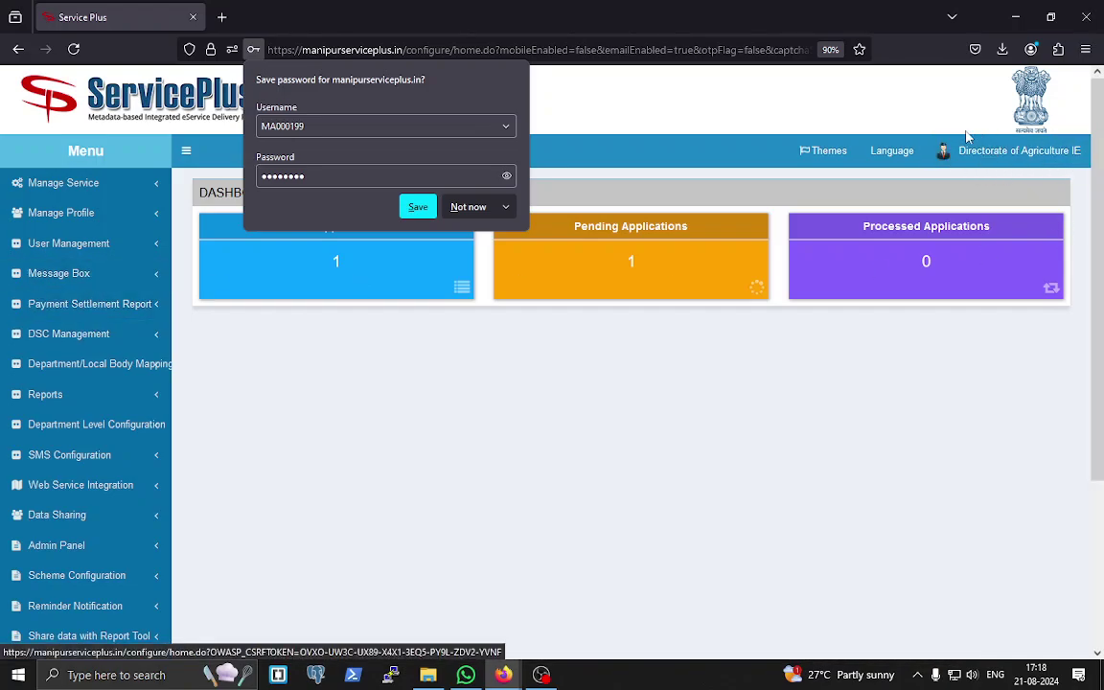
pyautogui.click(473, 207)
pyautogui.click(86, 277)
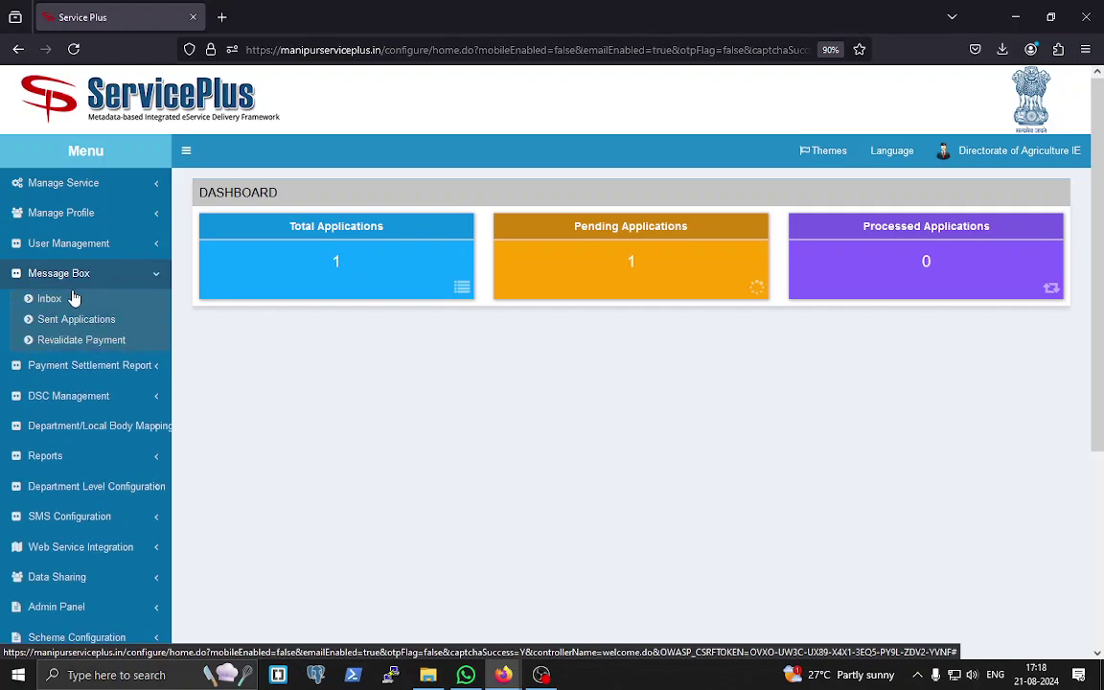
pyautogui.click(29, 302)
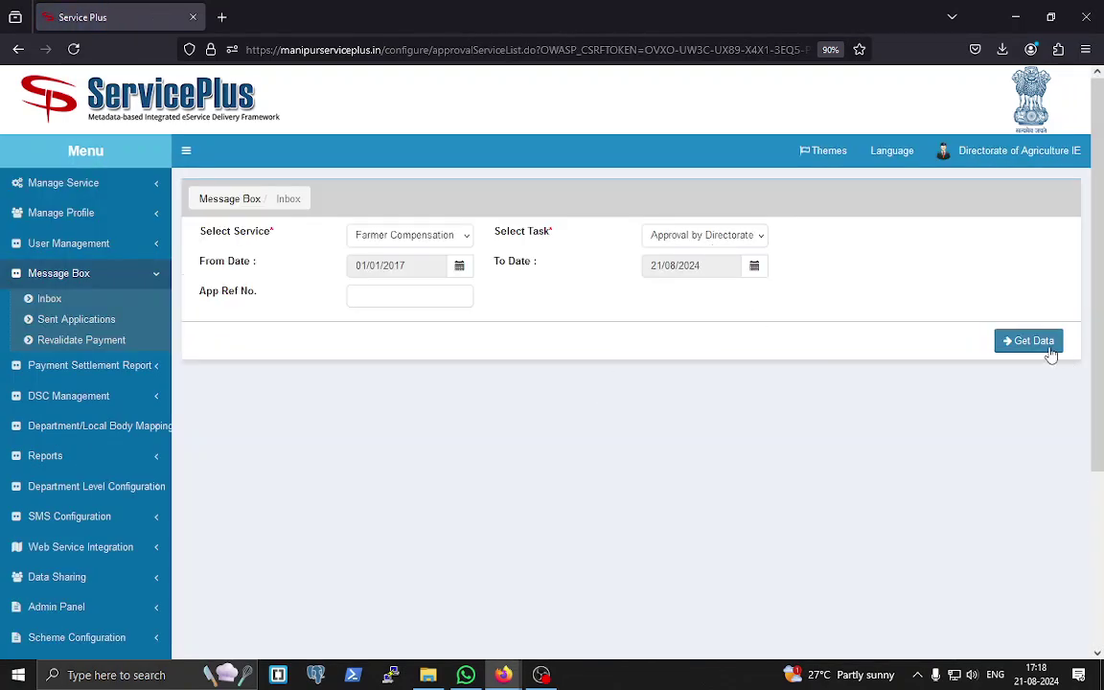
pyautogui.click(754, 232)
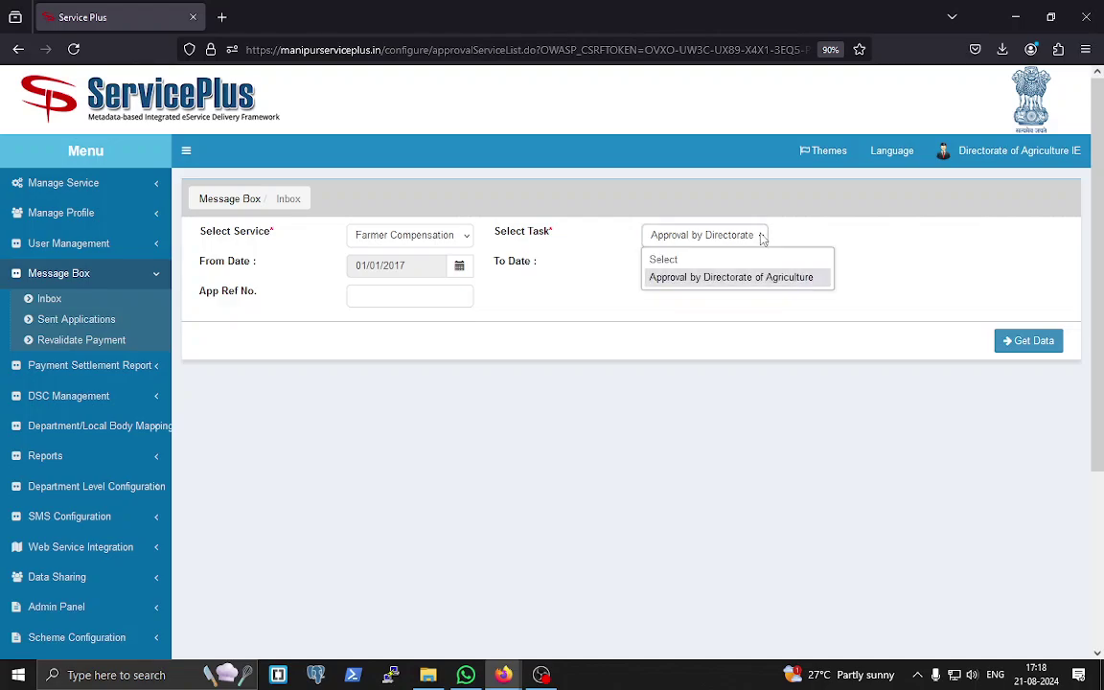
pyautogui.click(760, 277)
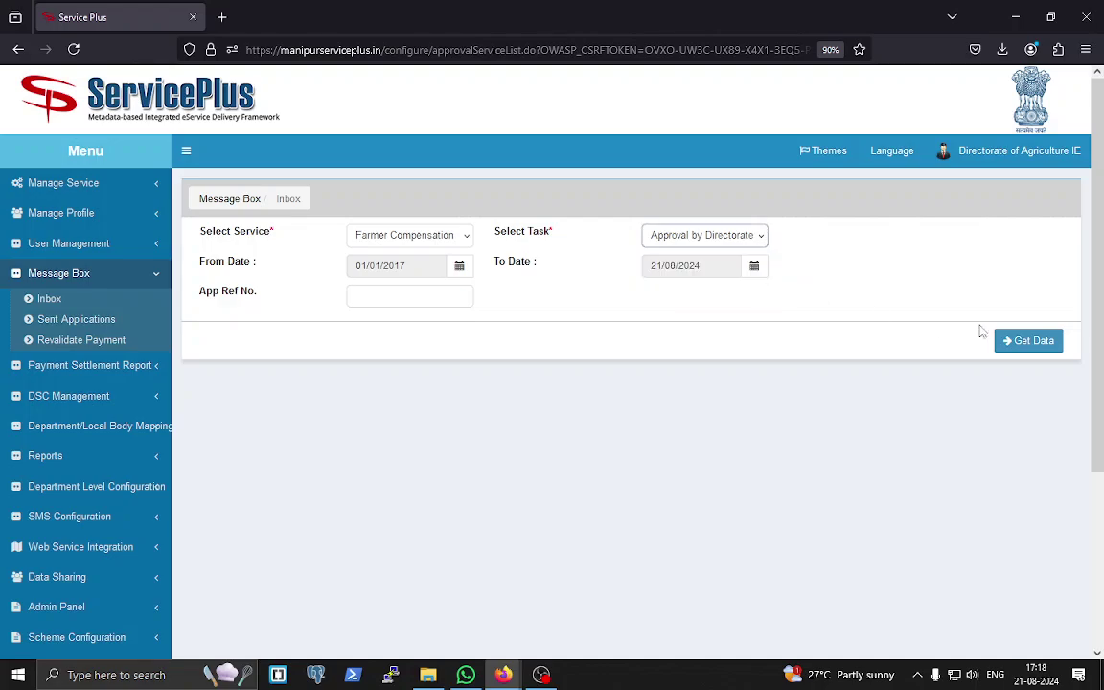
pyautogui.click(1029, 341)
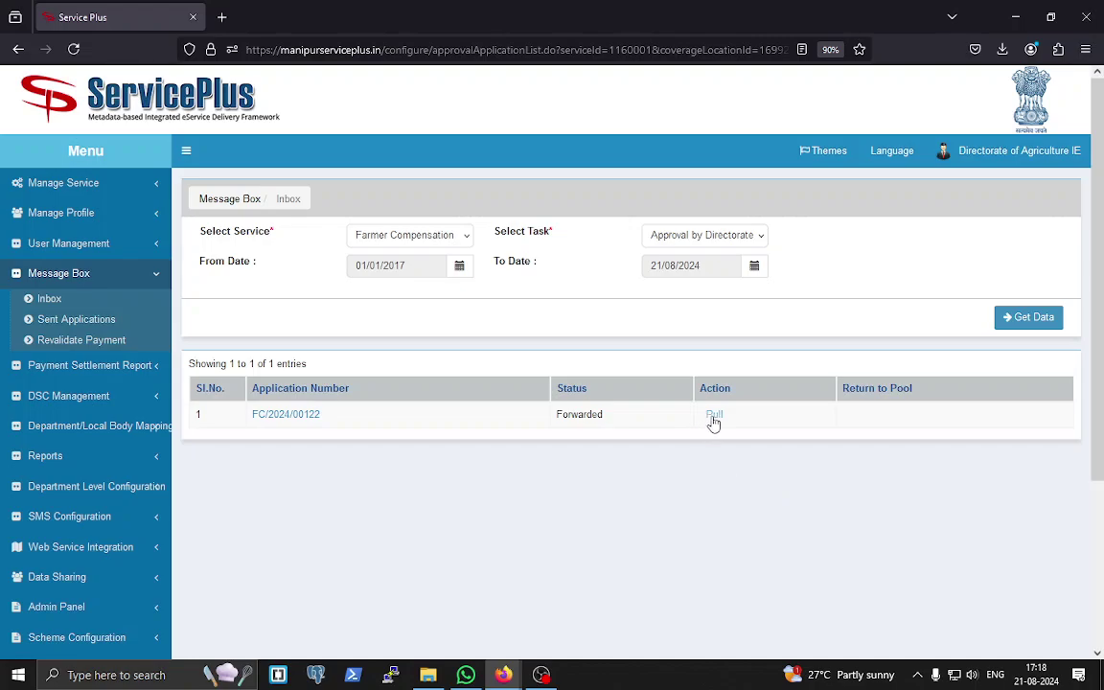
pyautogui.click(714, 415)
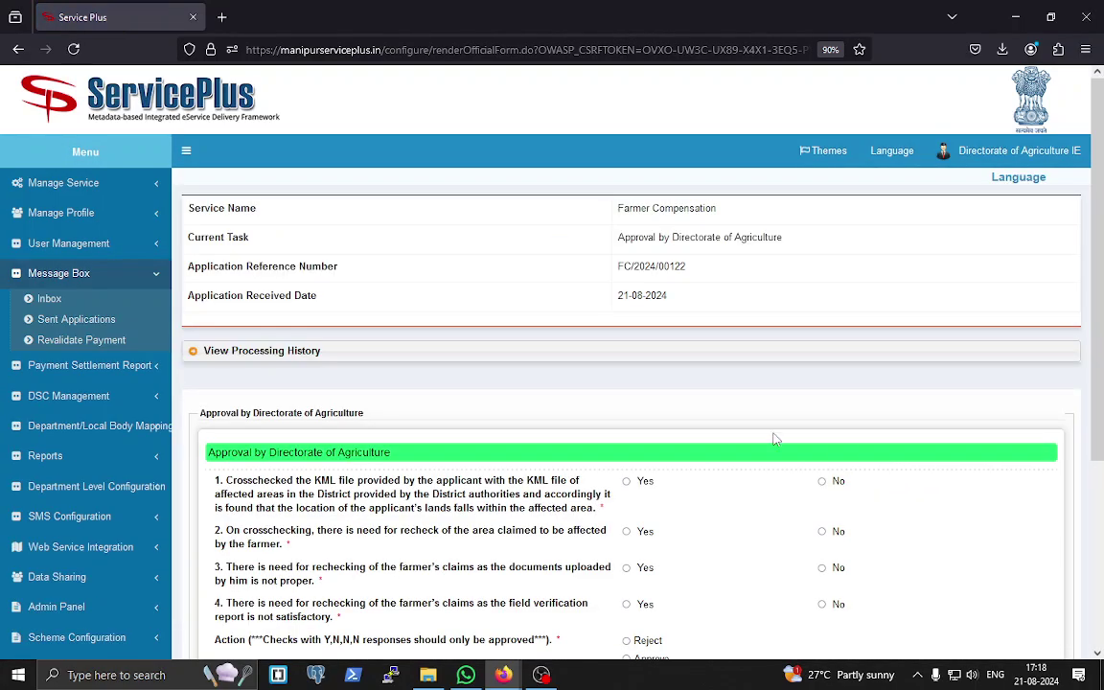
# - Inspect the processing history and the Re Verification by DC and Verification by SDO details
pyautogui.click(195, 352)
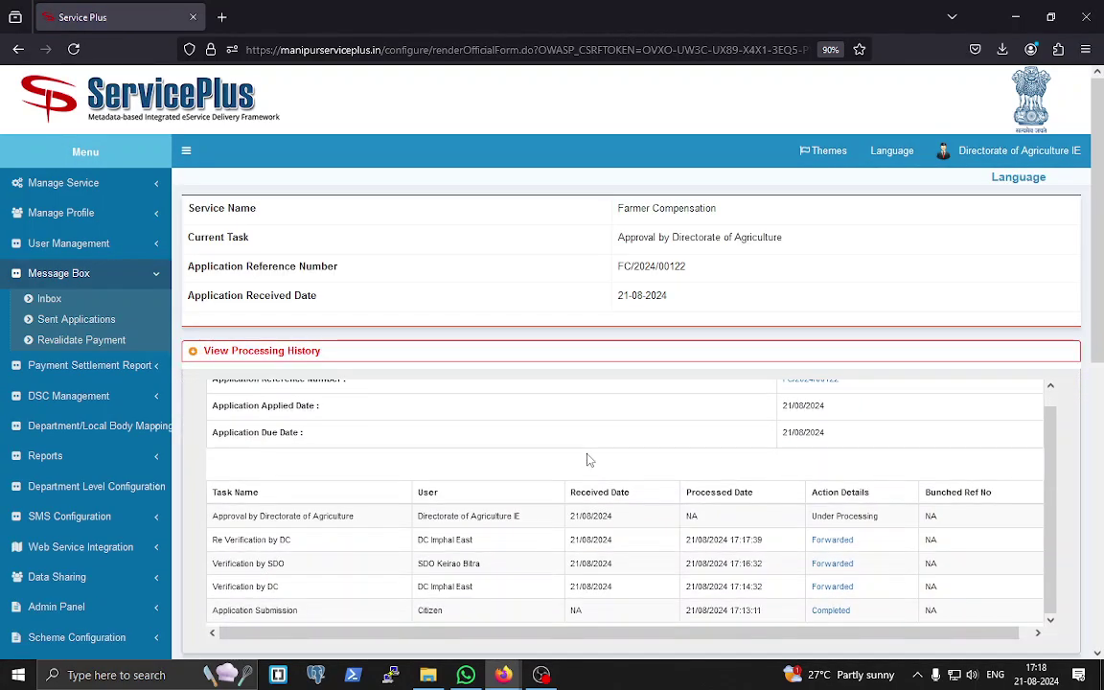
pyautogui.scroll(-3, 954, 417)
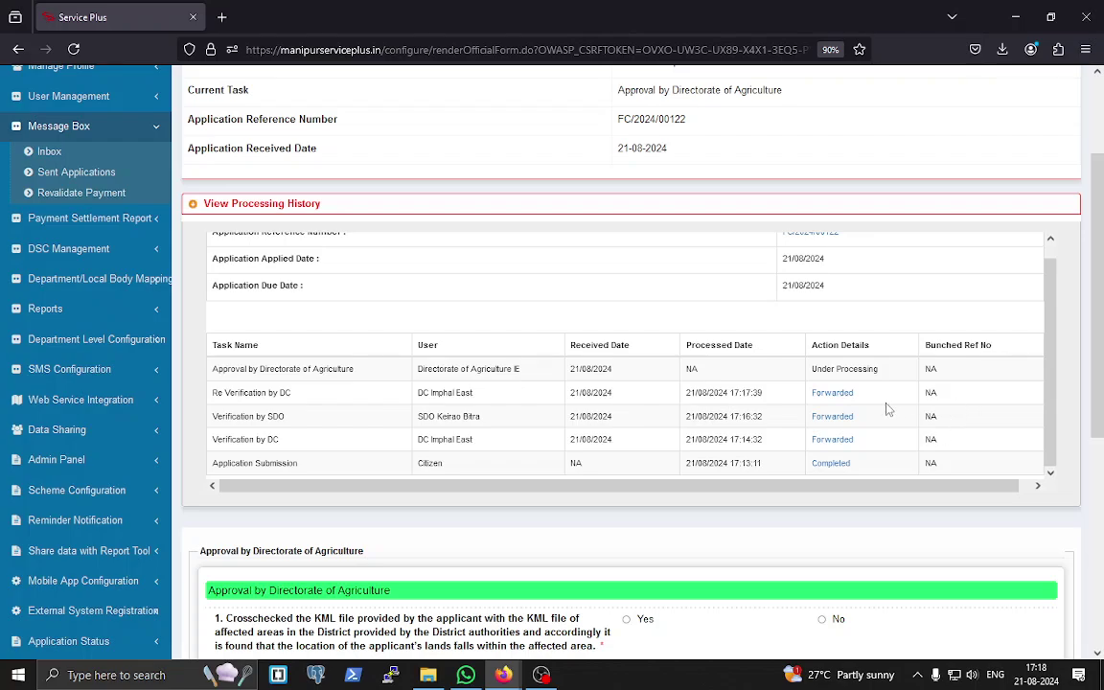
pyautogui.click(833, 394)
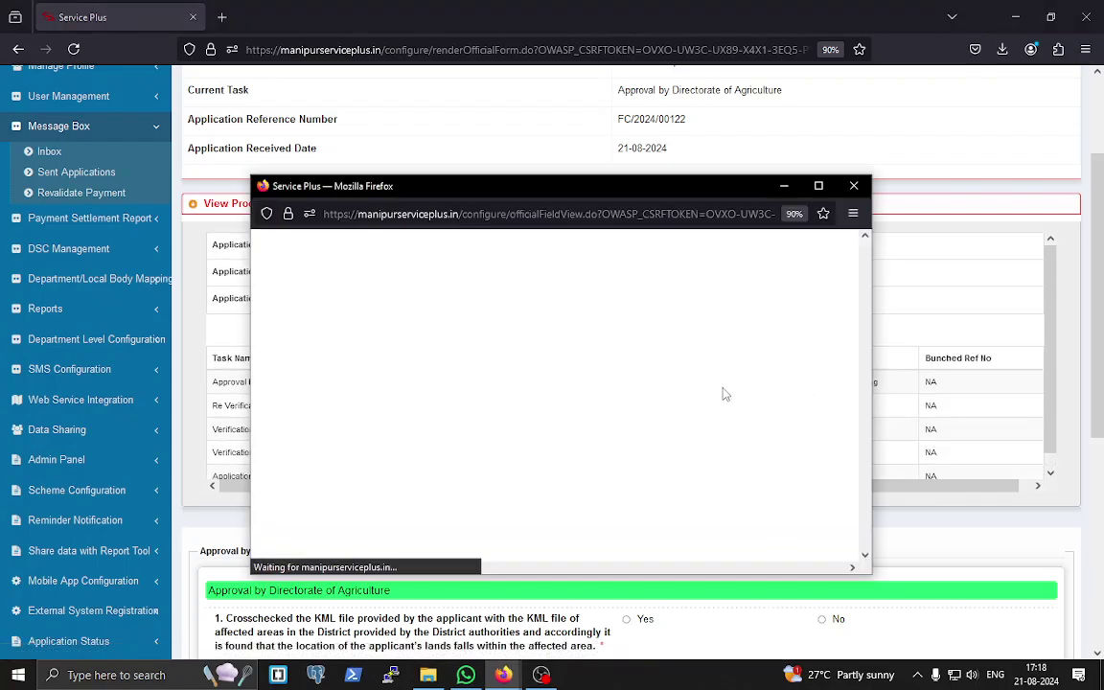
pyautogui.click(856, 186)
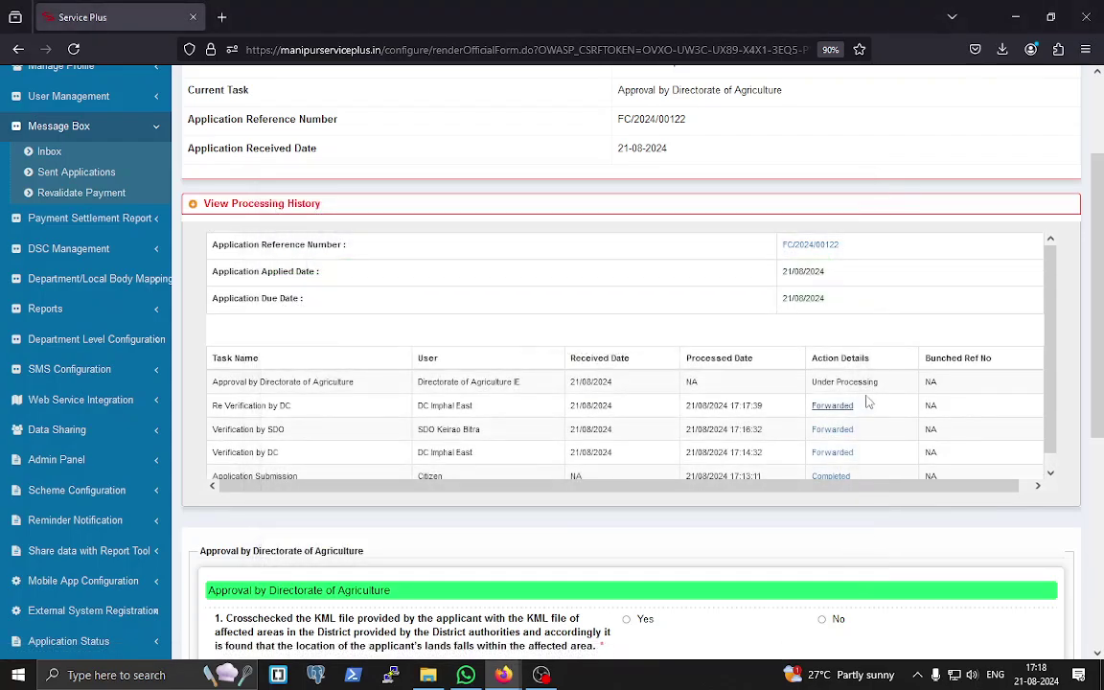
pyautogui.click(829, 431)
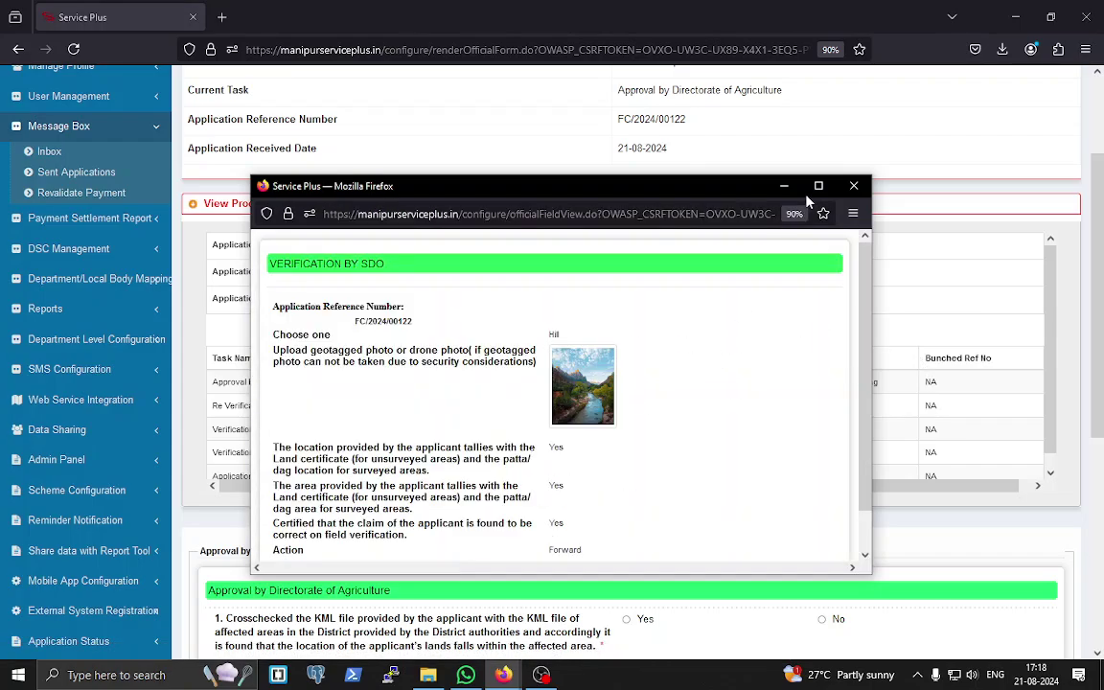
pyautogui.moveTo(725, 175); pyautogui.dragTo(660, 63)
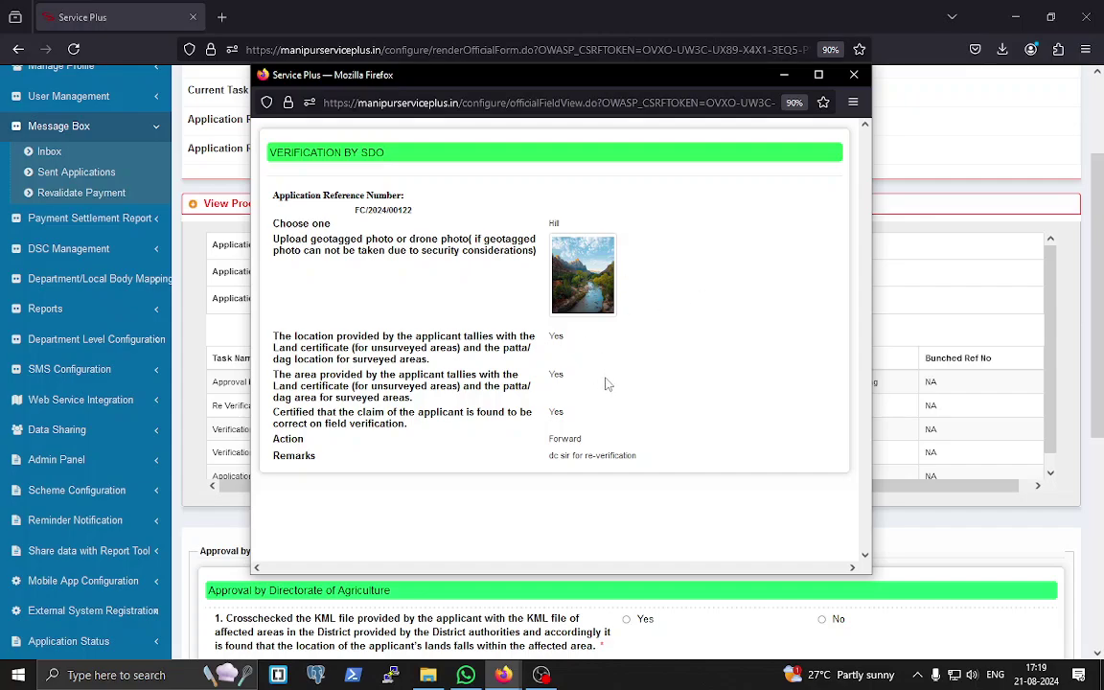
pyautogui.click(854, 75)
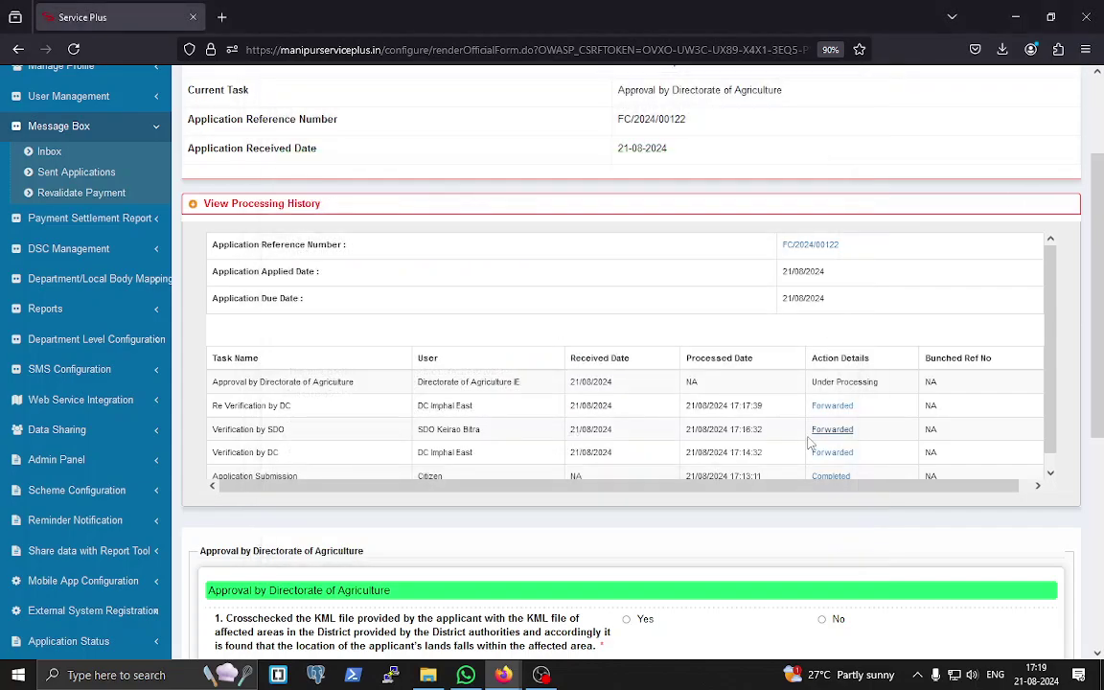
pyautogui.scroll(-5, 733, 395)
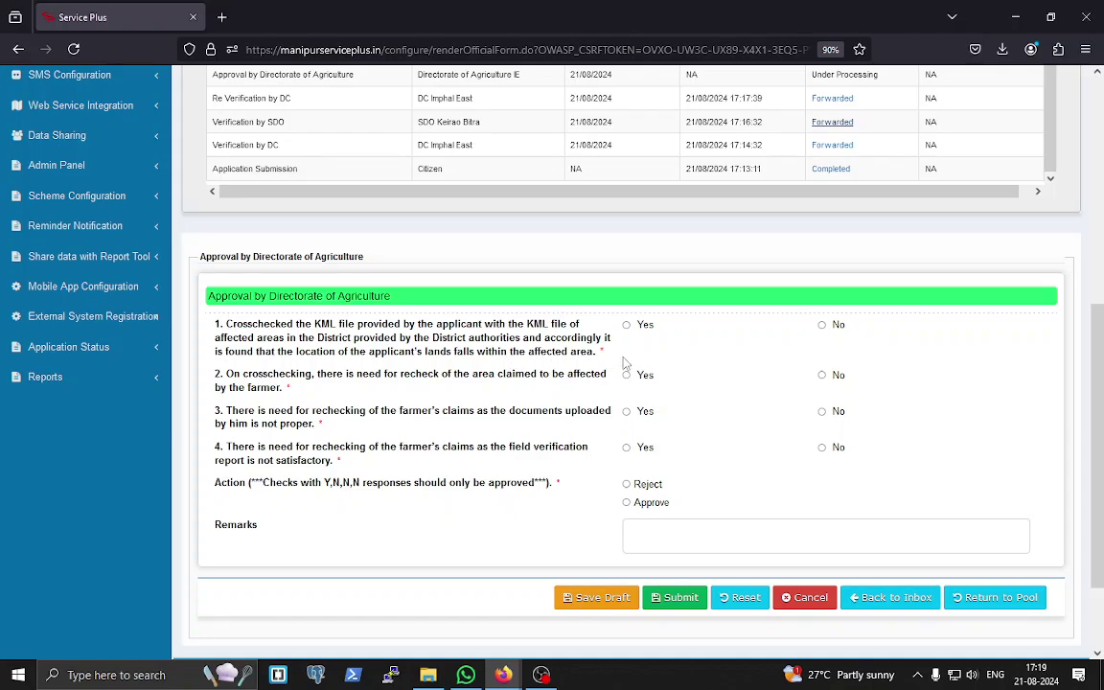
# - Answer Yes to question 1, choose Approve with remark 'approved', and submit
pyautogui.click(627, 327)
pyautogui.click(626, 503)
pyautogui.write('pproved')
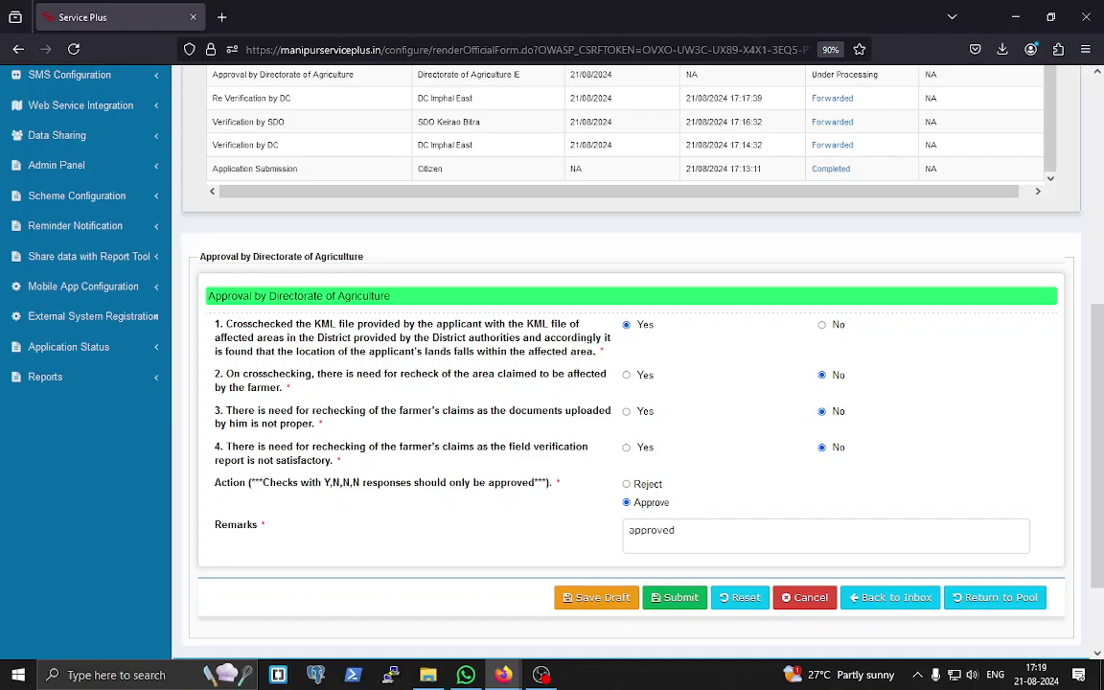
pyautogui.click(680, 597)
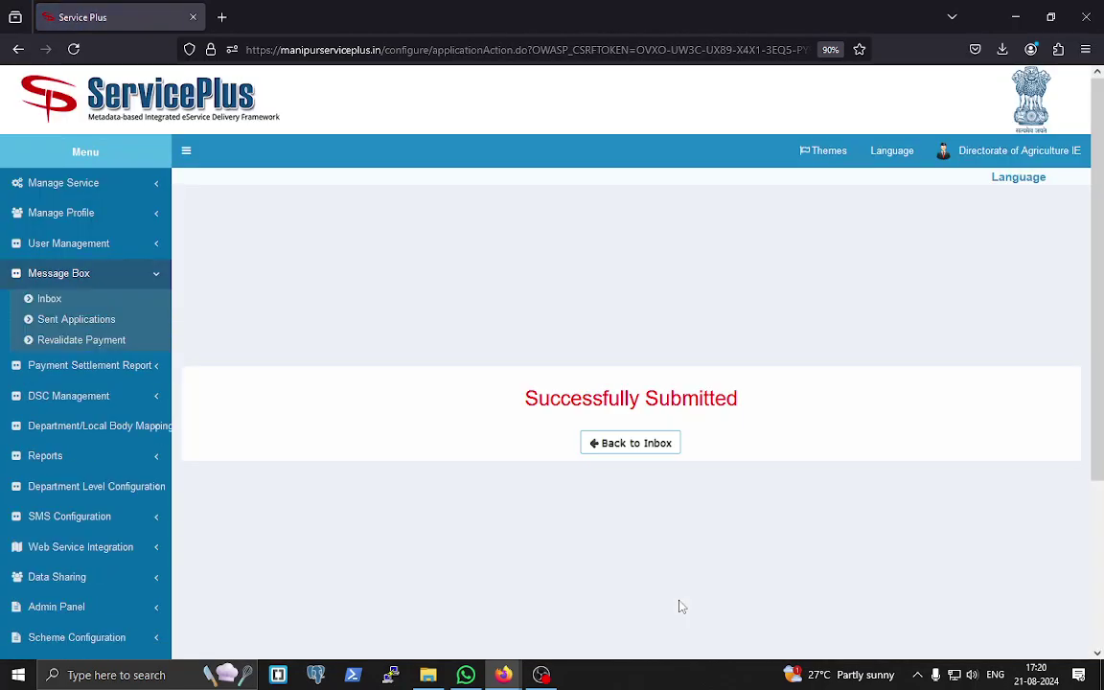
# - List sent Farmer Compensation applications for the Approval by Directorate of Agriculture task
pyautogui.click(100, 324)
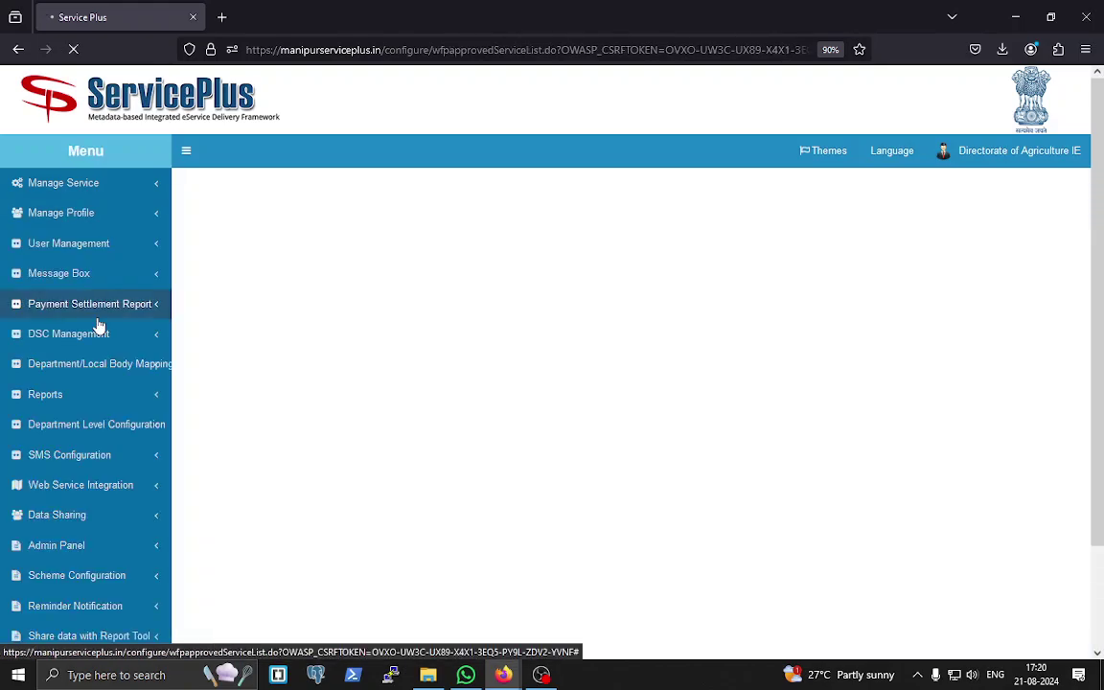
pyautogui.click(433, 287)
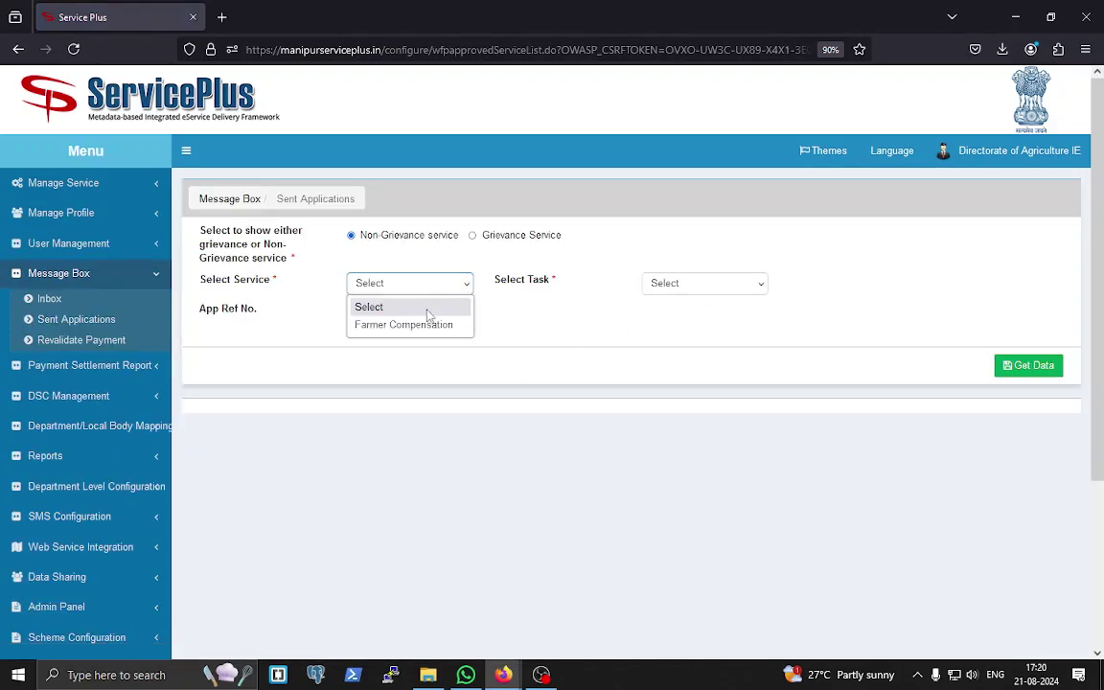
pyautogui.click(428, 323)
pyautogui.click(717, 285)
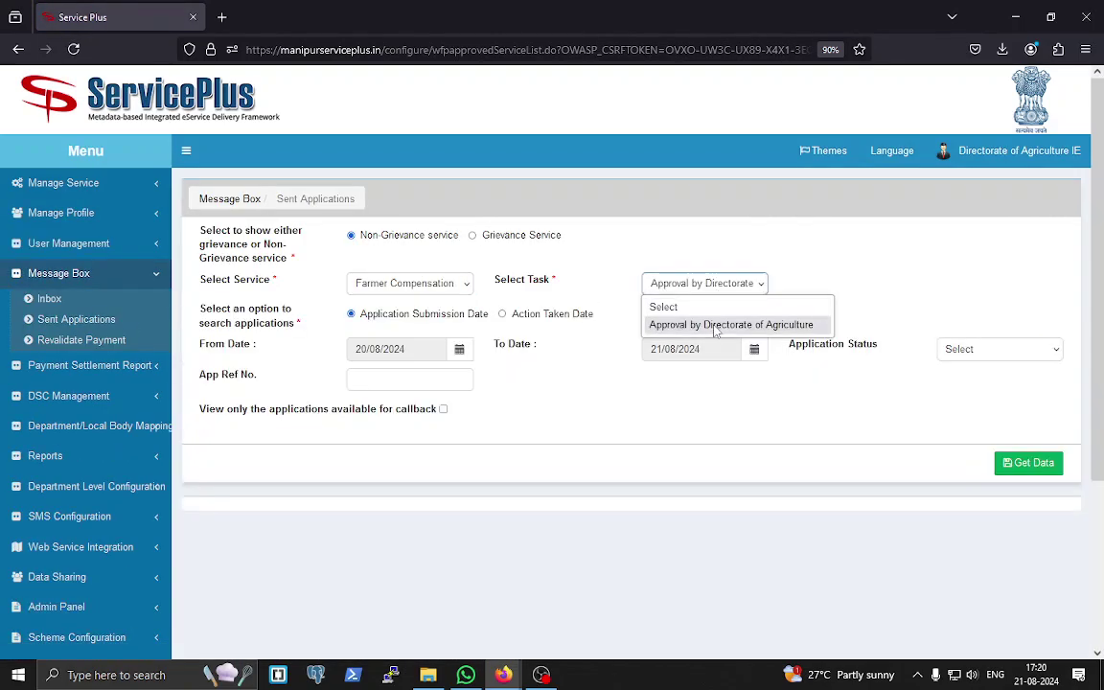
pyautogui.click(717, 325)
pyautogui.click(1028, 462)
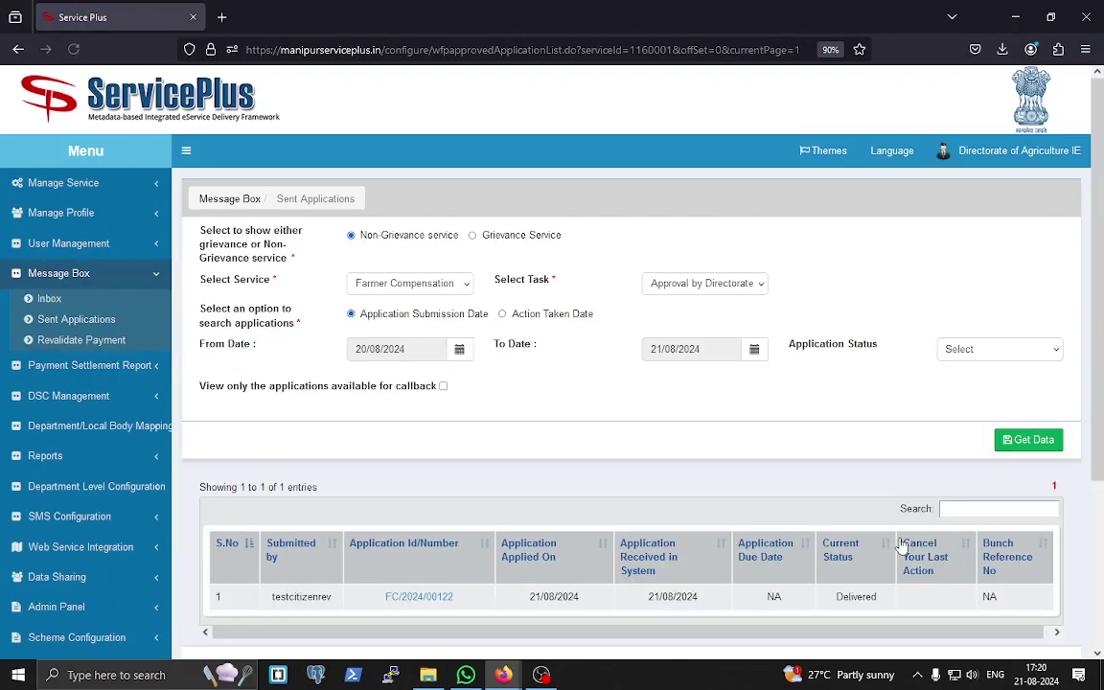
pyautogui.scroll(-3, 903, 541)
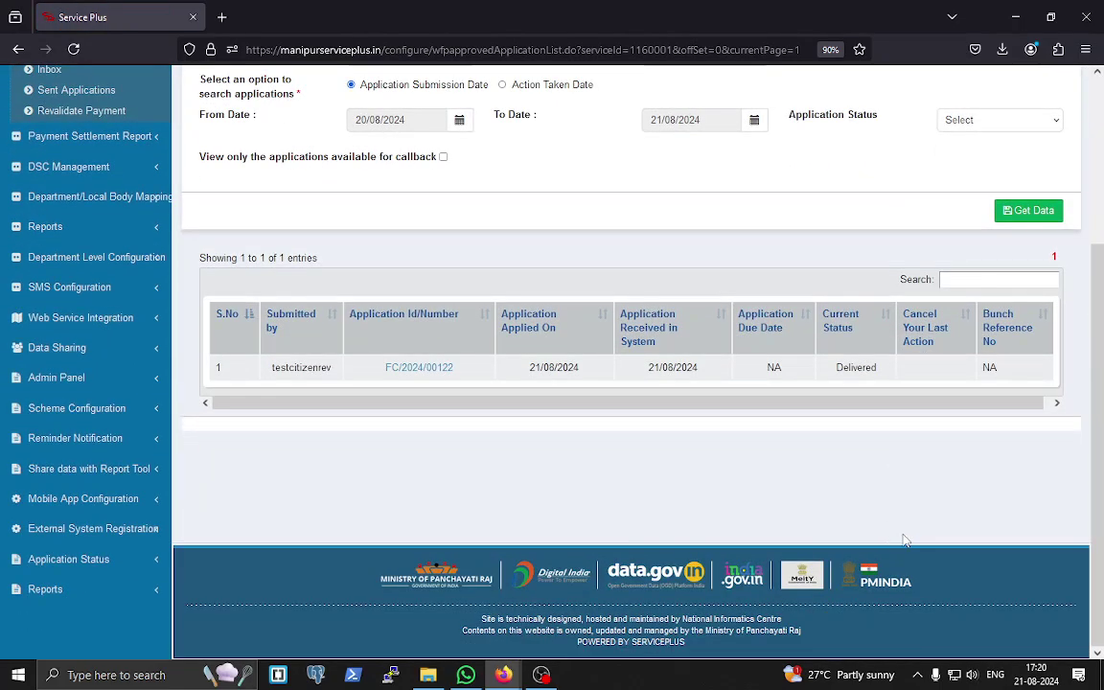
pyautogui.click(439, 370)
pyautogui.moveTo(839, 259); pyautogui.dragTo(842, 213)
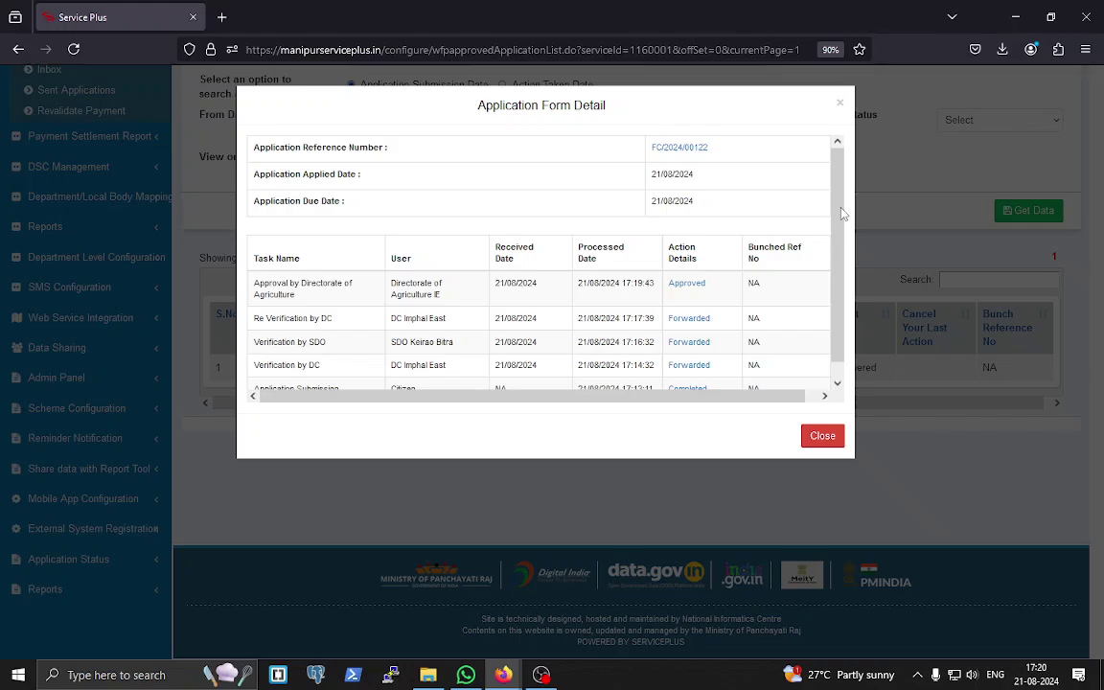
pyautogui.click(821, 436)
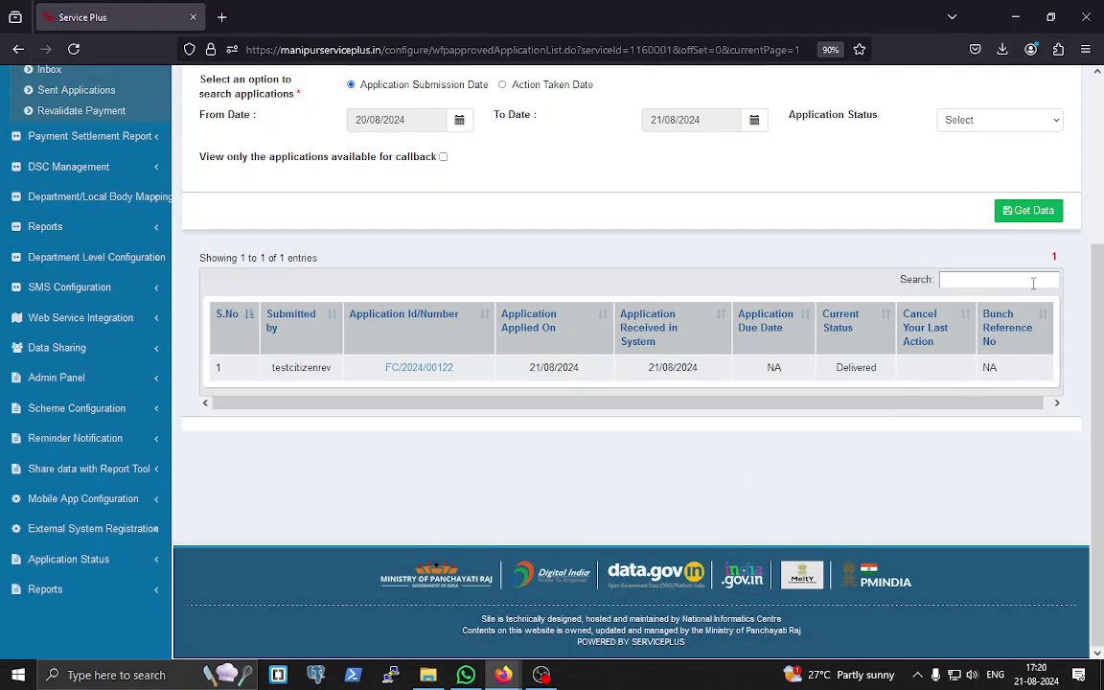
pyautogui.scroll(3, 1030, 287)
pyautogui.click(541, 674)
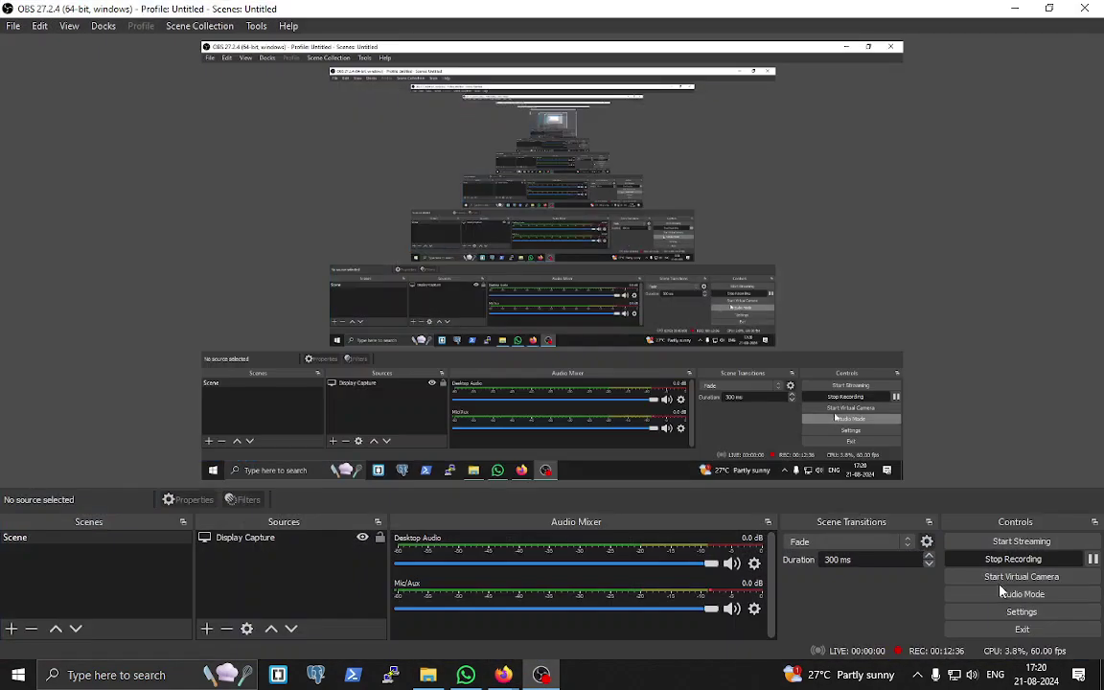